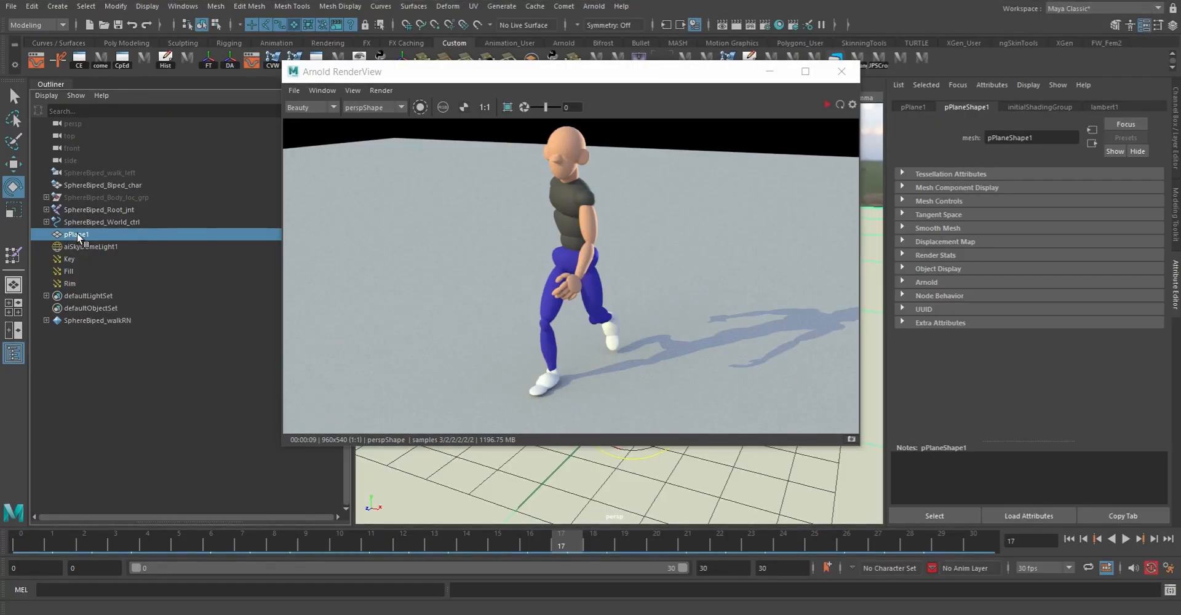
# Step: Set the ground plane's Scale X, Y and Z to 100
pyautogui.click(1176, 140)
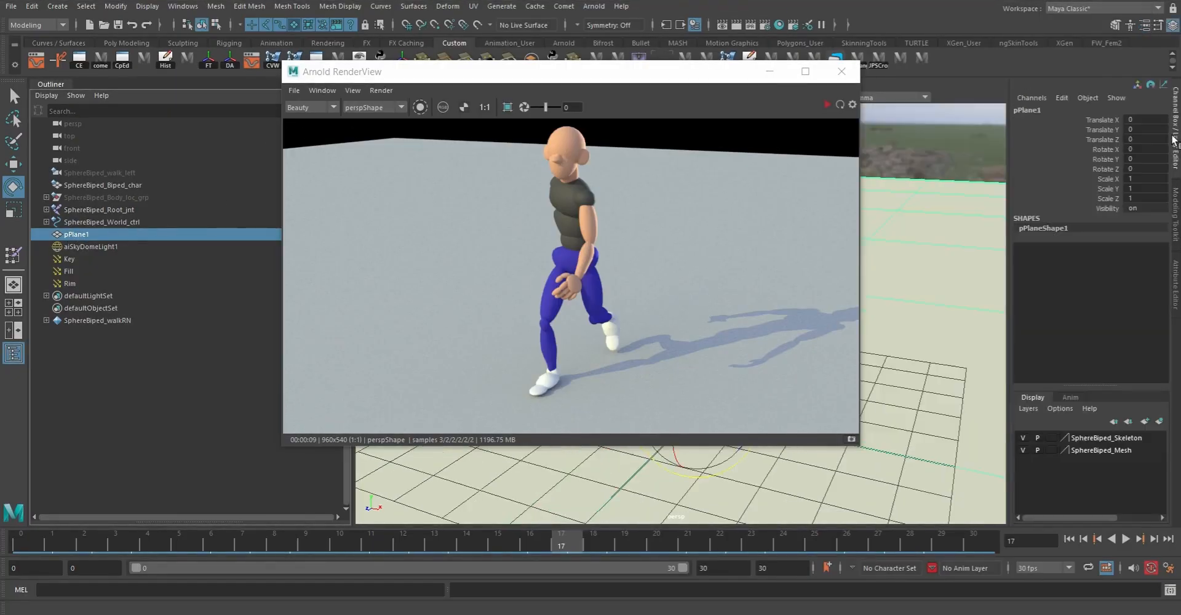
pyautogui.moveTo(1102, 178); pyautogui.dragTo(1110, 201)
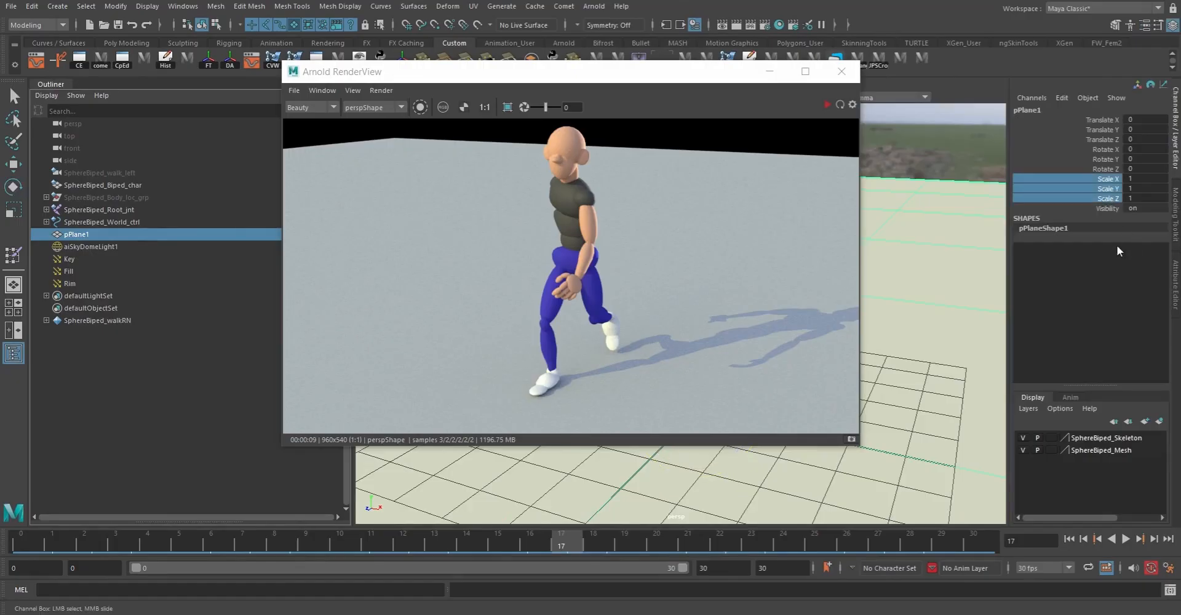
pyautogui.click(1146, 197)
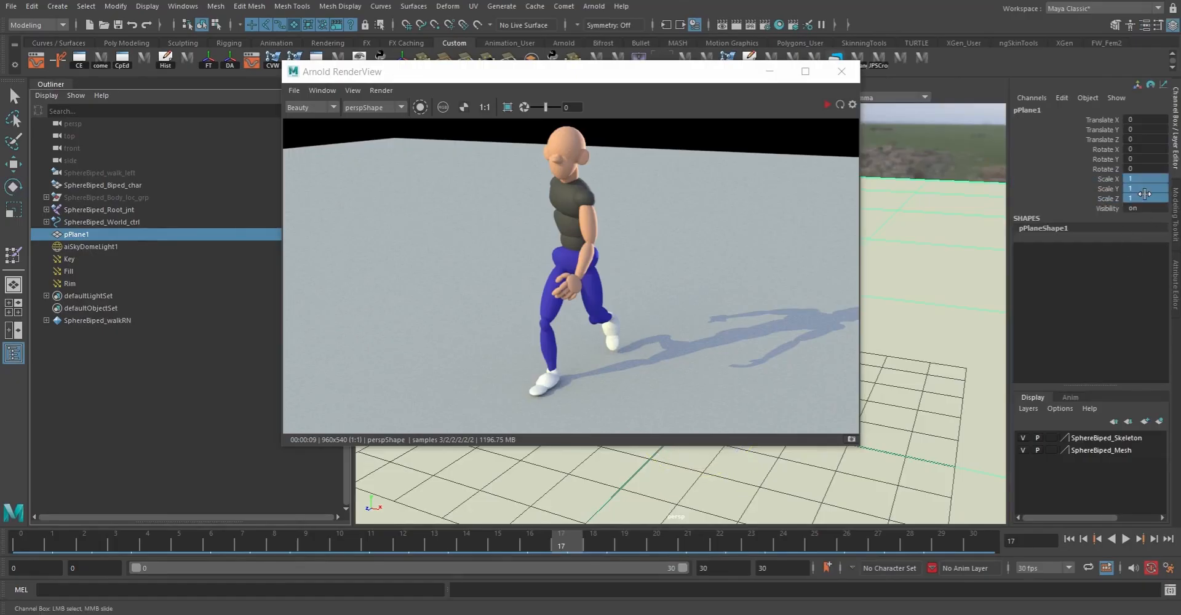
pyautogui.write('100')
pyautogui.press('Return')
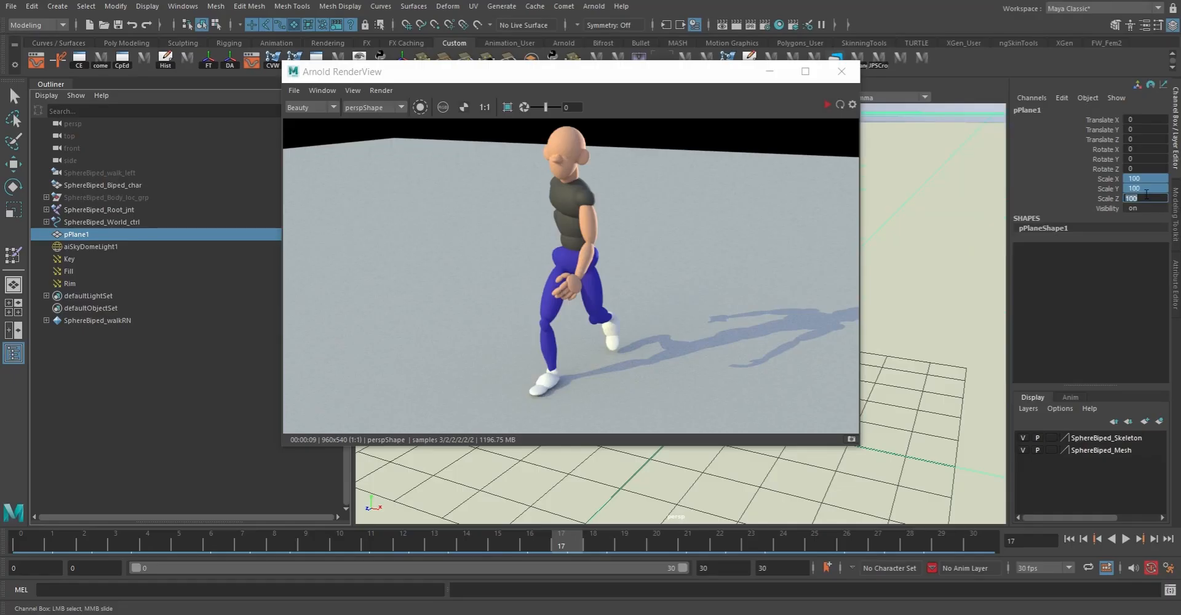
# Step: Run a live preview render of the enlarged ground plane, stop it, and move the render window aside
pyautogui.click(827, 105)
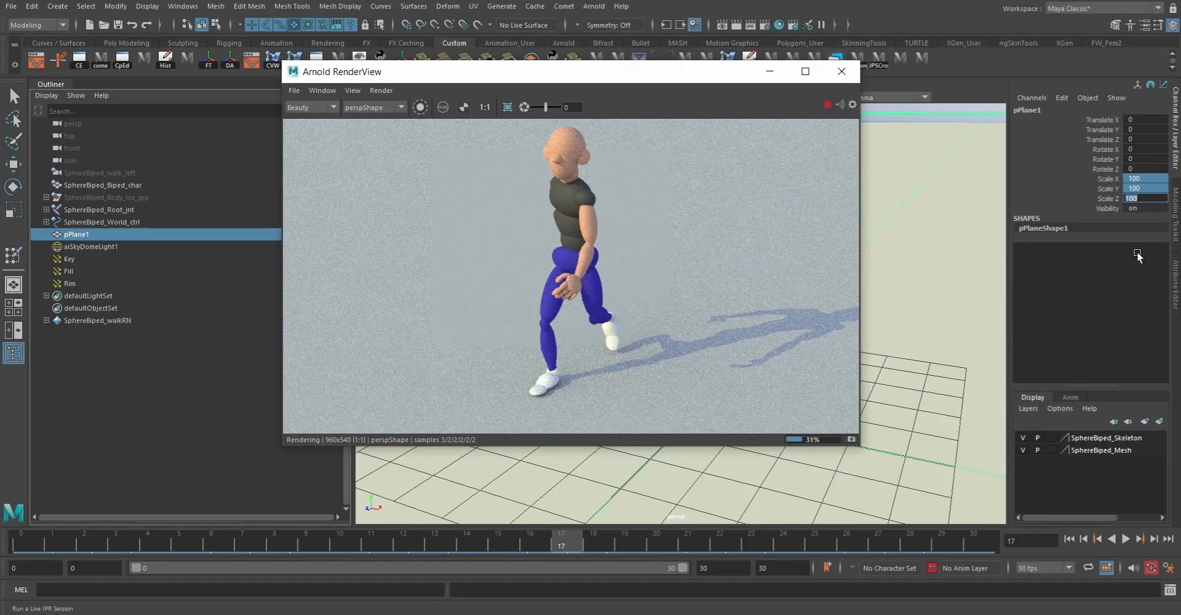
pyautogui.click(827, 105)
pyautogui.moveTo(627, 77); pyautogui.dragTo(740, 146)
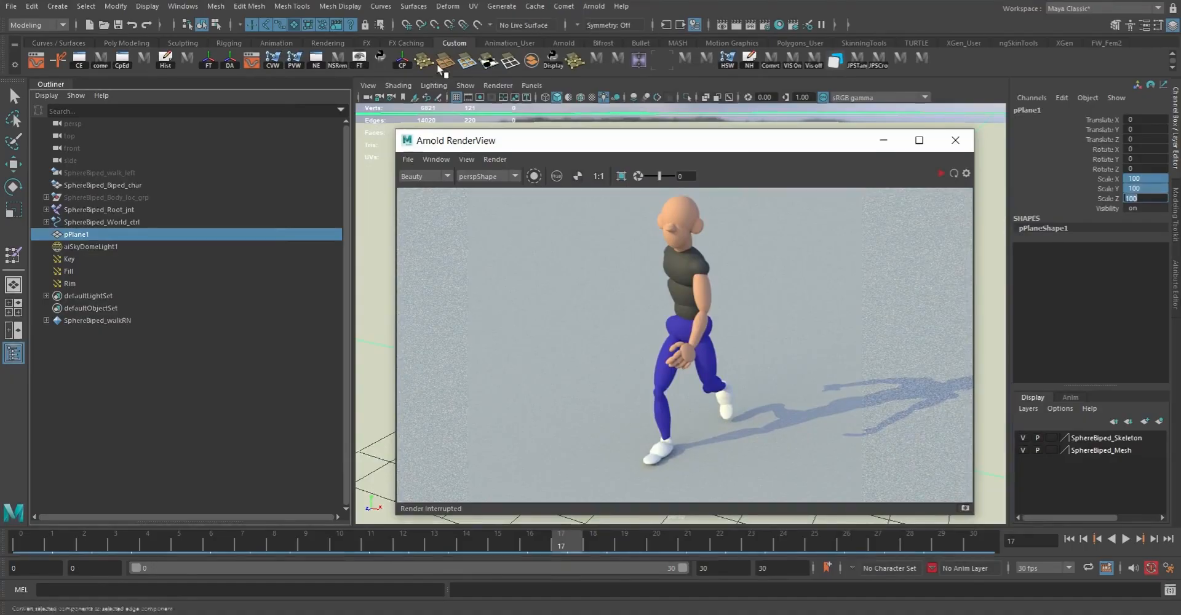
# Step: Open the render settings and choose Arnold Renderer as the renderer
pyautogui.click(765, 26)
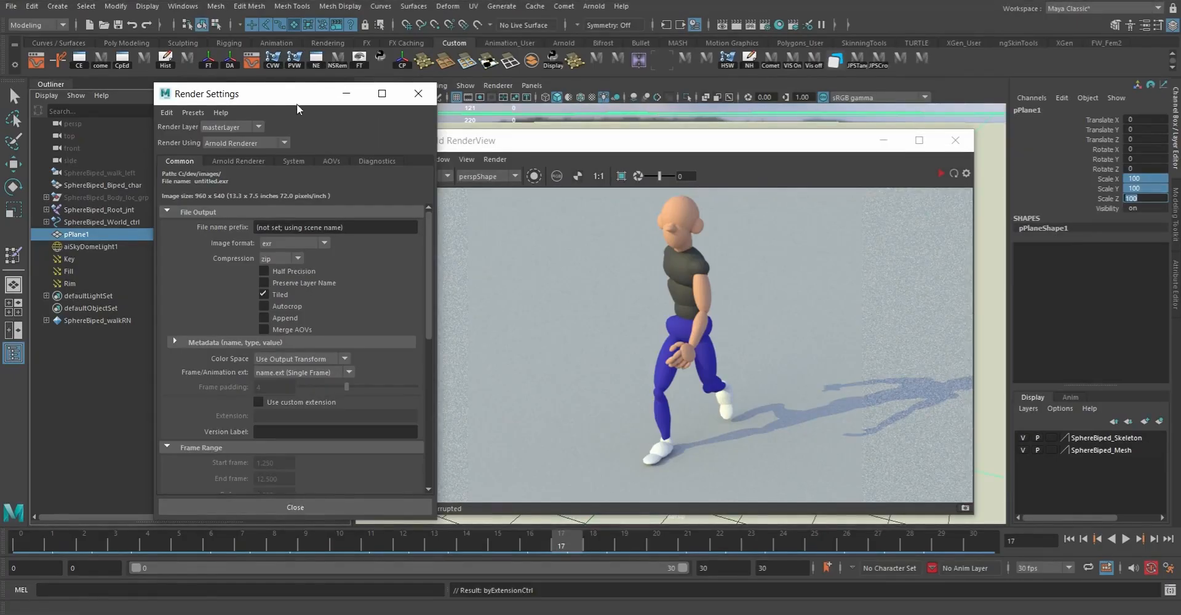
pyautogui.moveTo(273, 100); pyautogui.dragTo(214, 94)
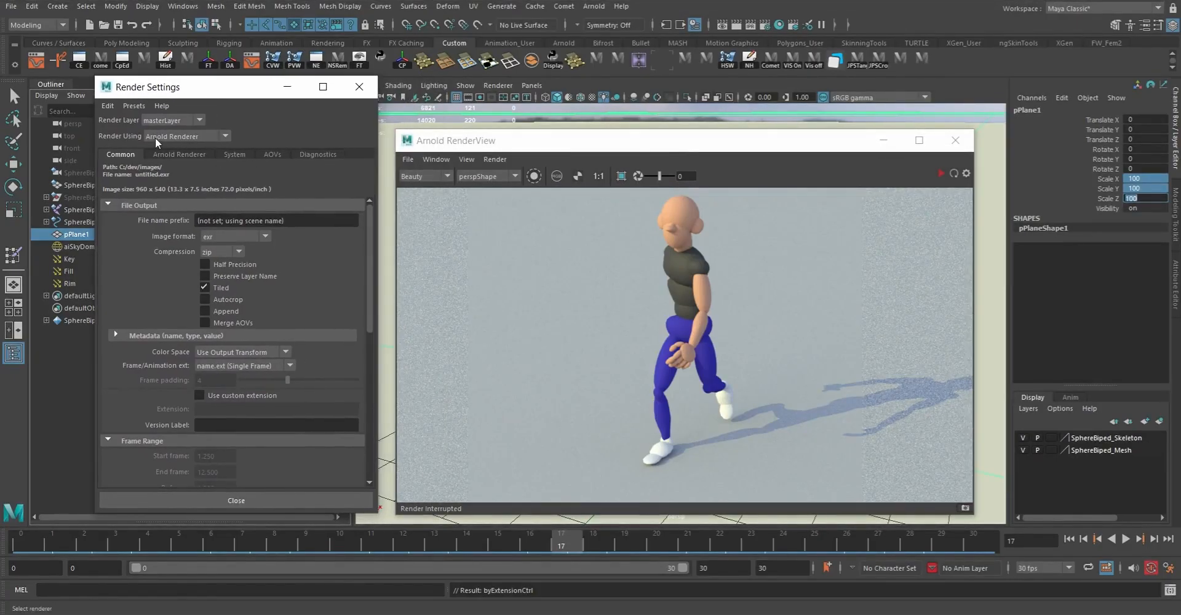
pyautogui.click(182, 137)
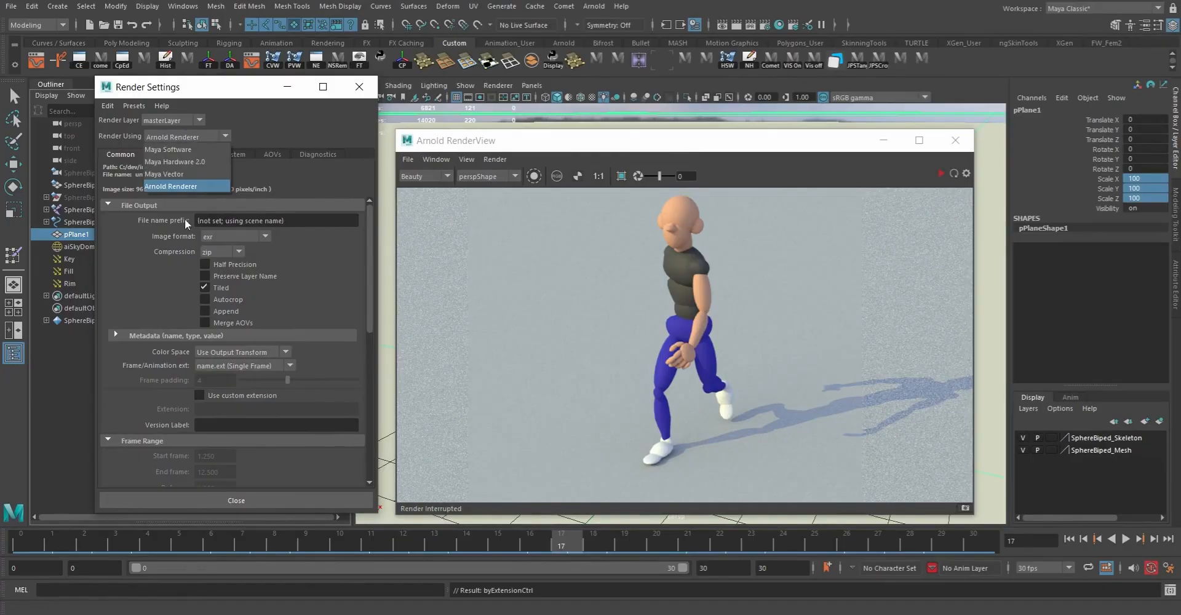
pyautogui.click(175, 184)
pyautogui.click(187, 135)
pyautogui.click(172, 185)
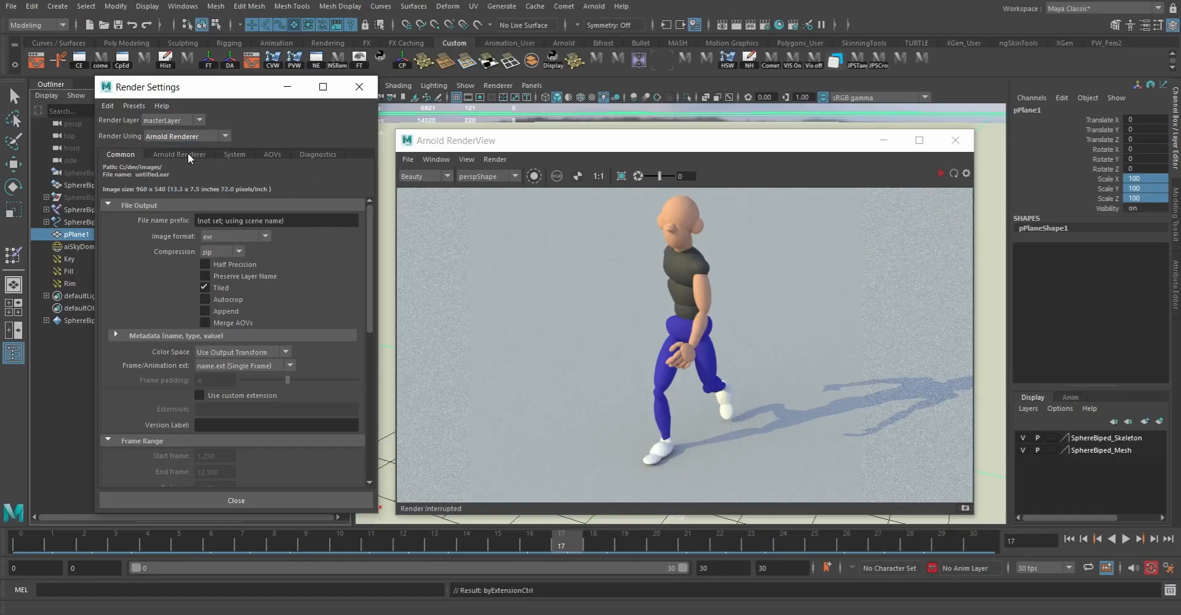
pyautogui.click(228, 236)
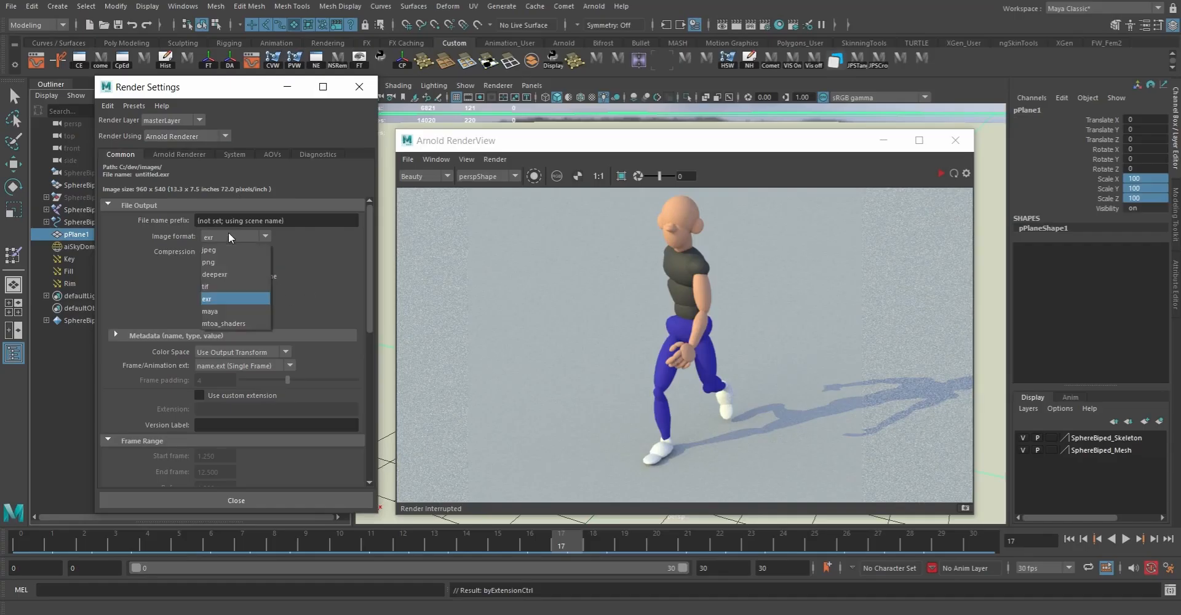
pyautogui.click(300, 270)
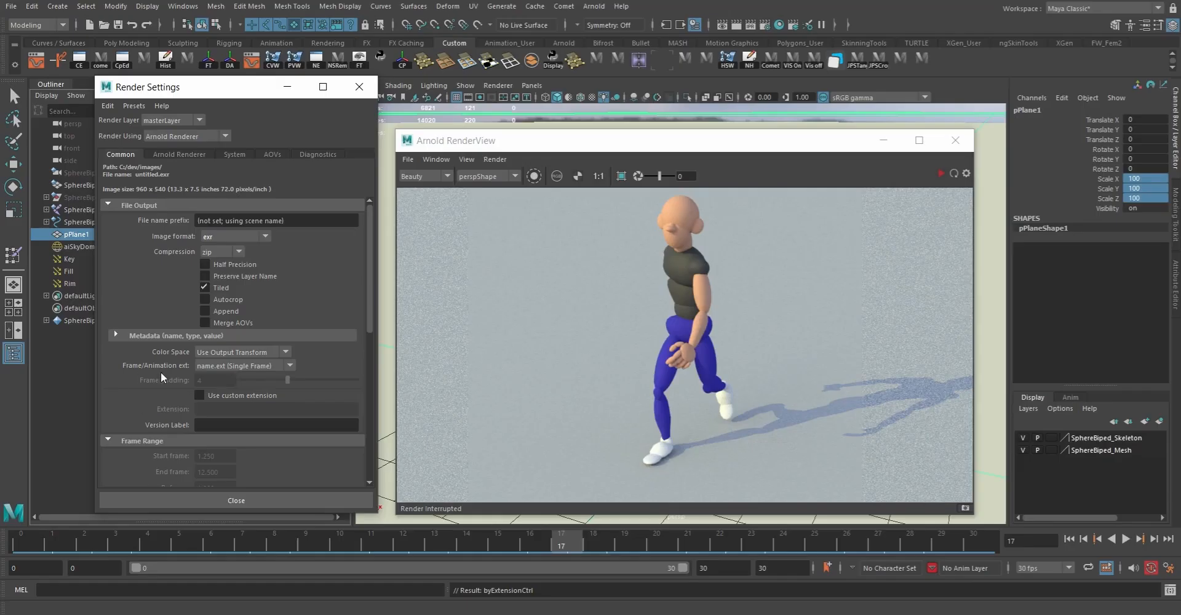
pyautogui.click(246, 364)
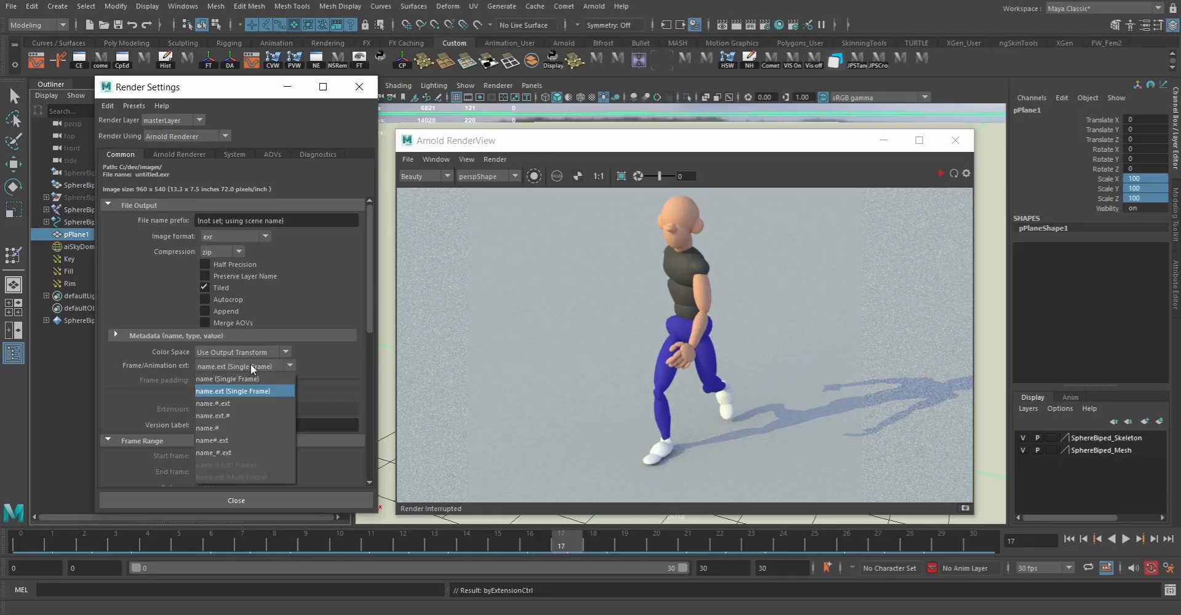
pyautogui.click(255, 376)
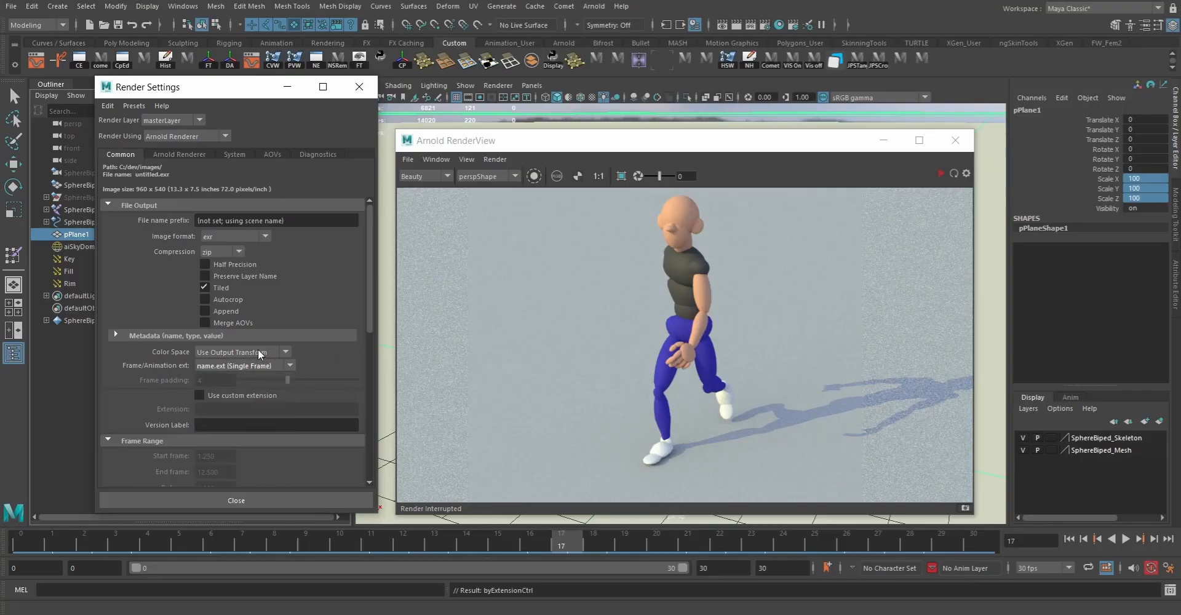
# Step: Set the Frame/Animation extension to name_#.ext in the file output settings
pyautogui.scroll(-5, 312, 330)
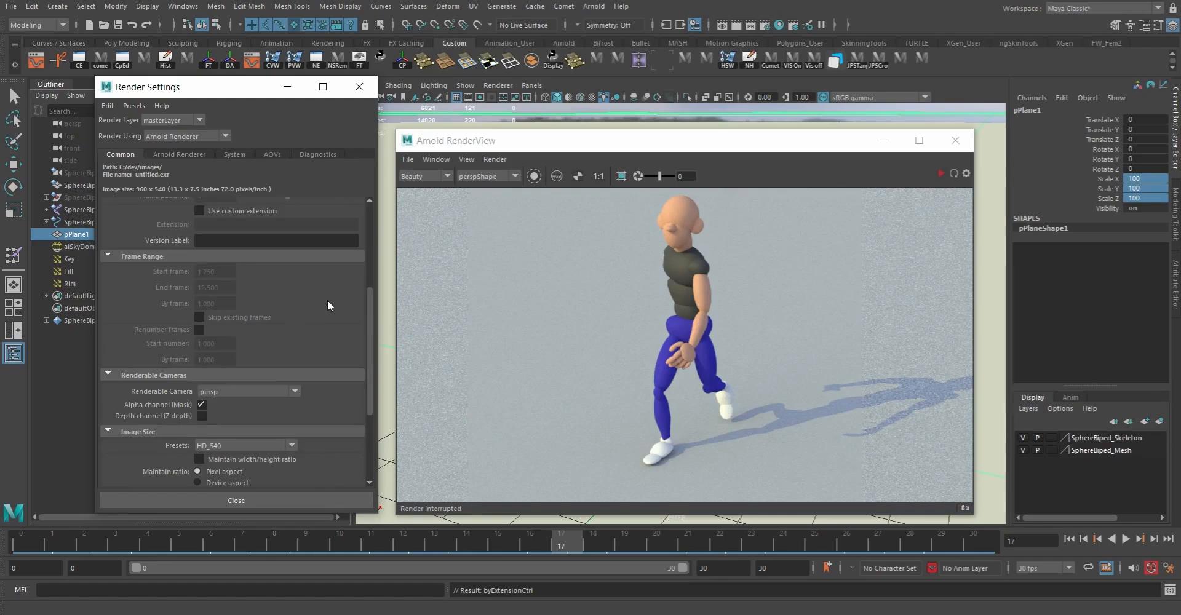
pyautogui.scroll(4, 327, 308)
pyautogui.click(248, 330)
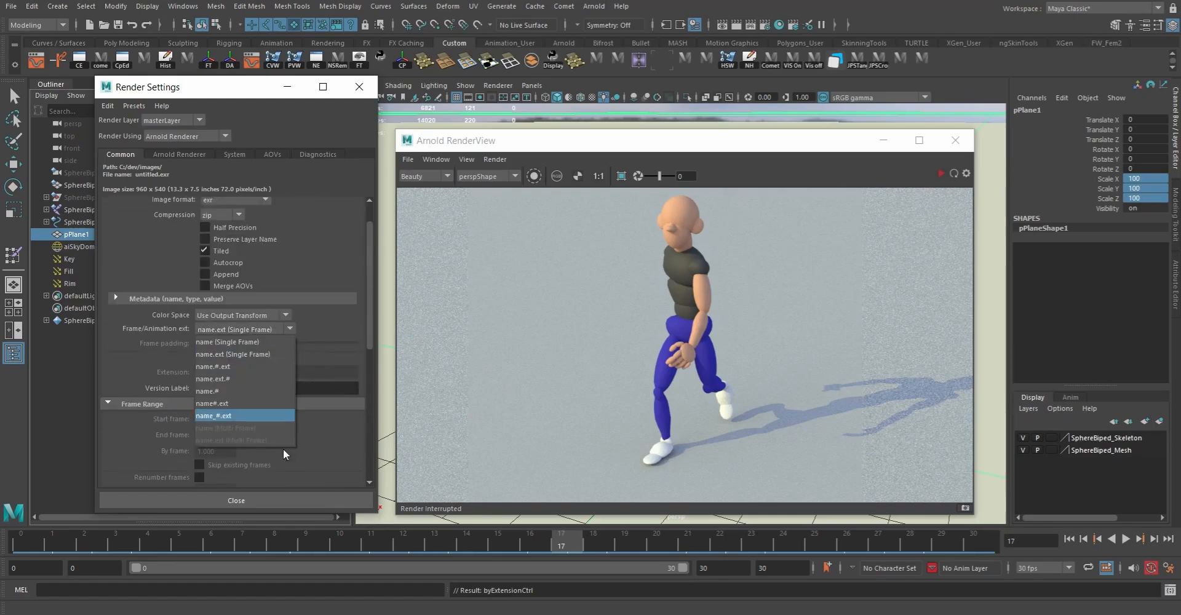
pyautogui.click(220, 417)
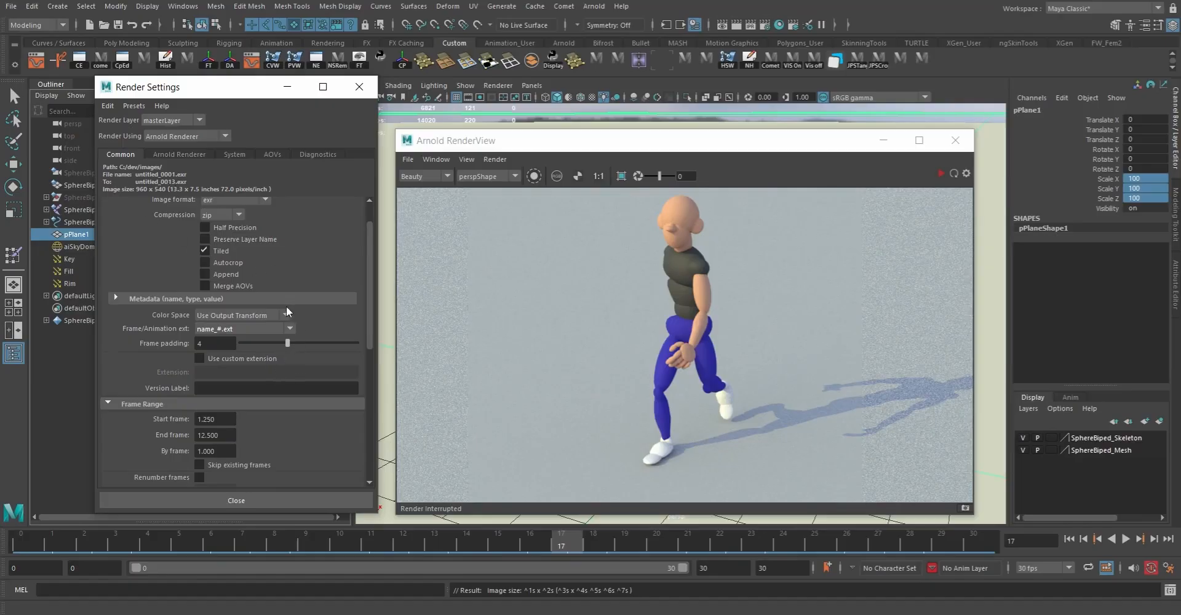
# Step: Set the render output's file name prefix to SphereBipedWalk
pyautogui.scroll(2, 286, 305)
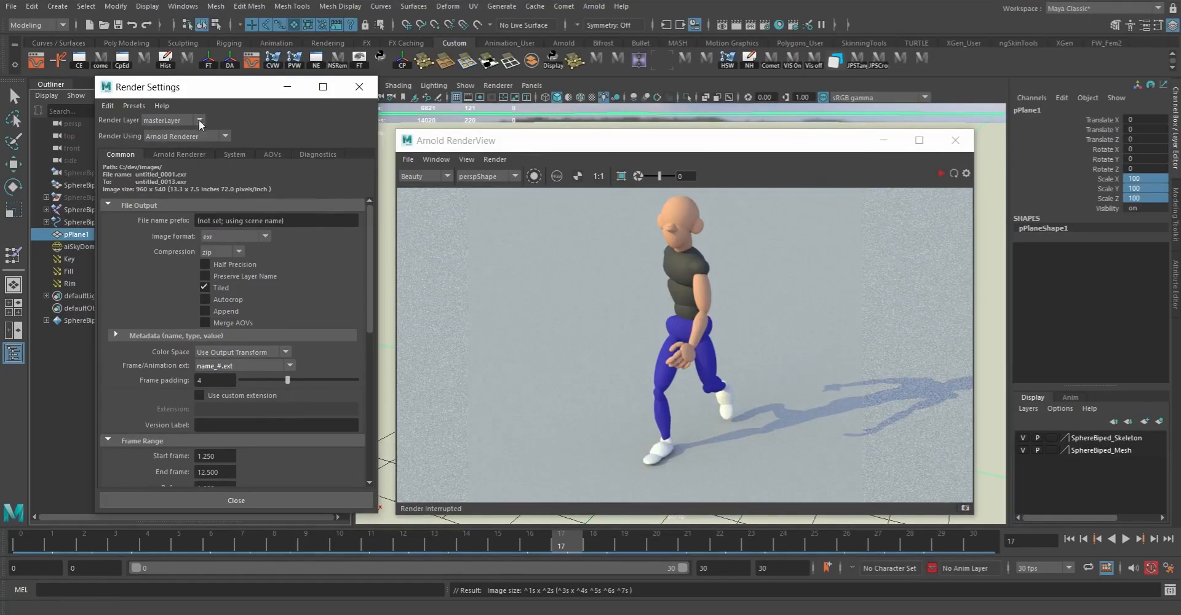
pyautogui.click(310, 218)
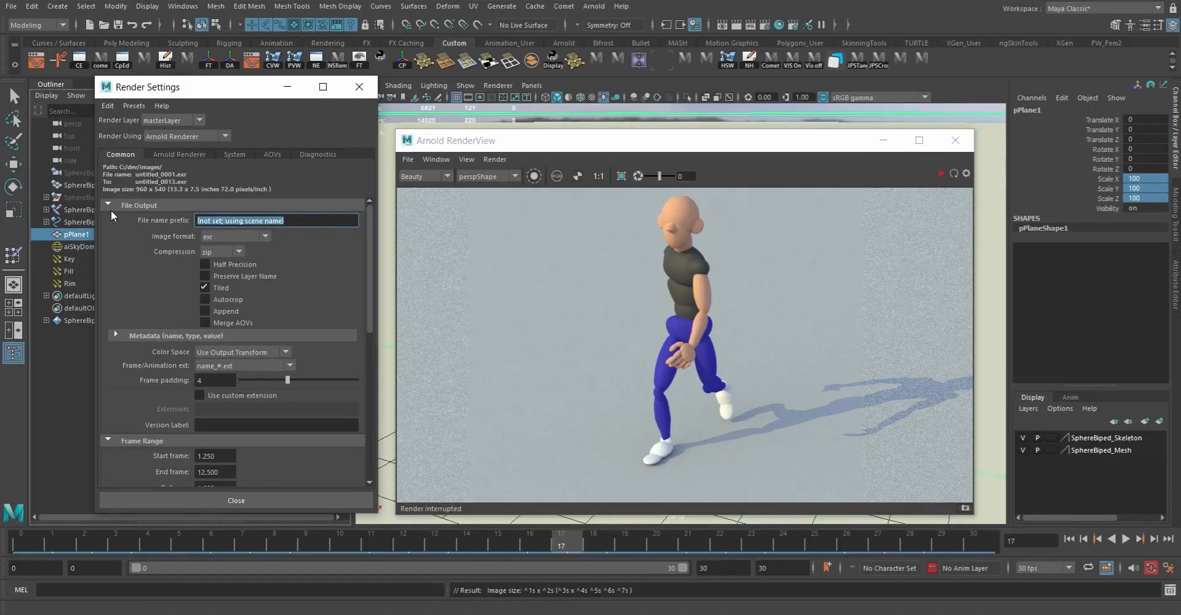
pyautogui.write('SphereBipedWalk')
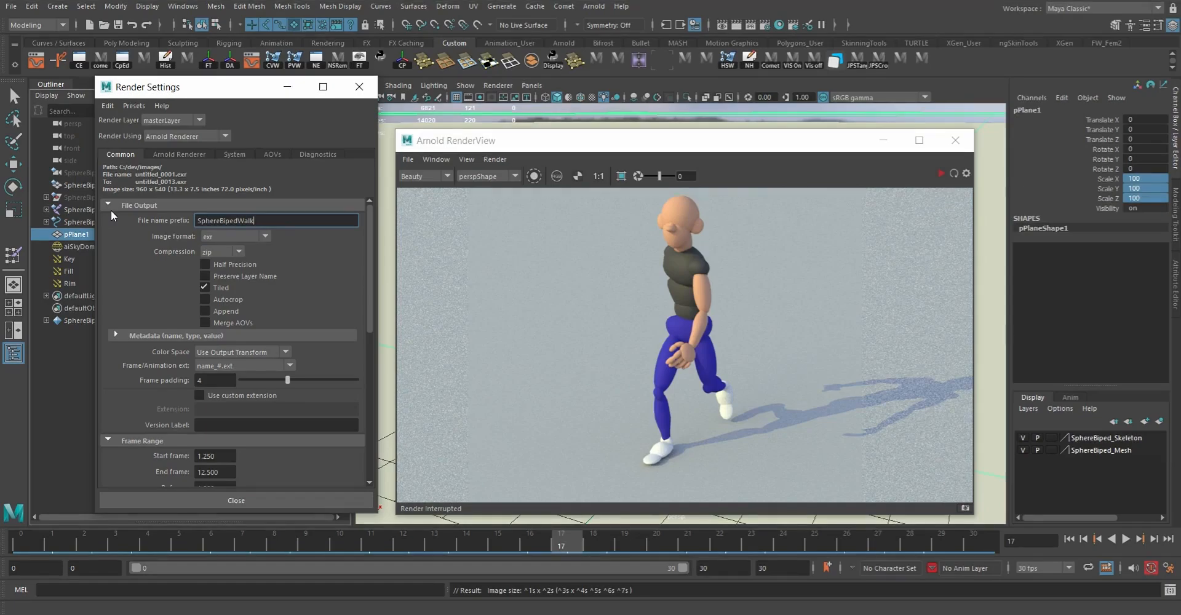
pyautogui.press('Return')
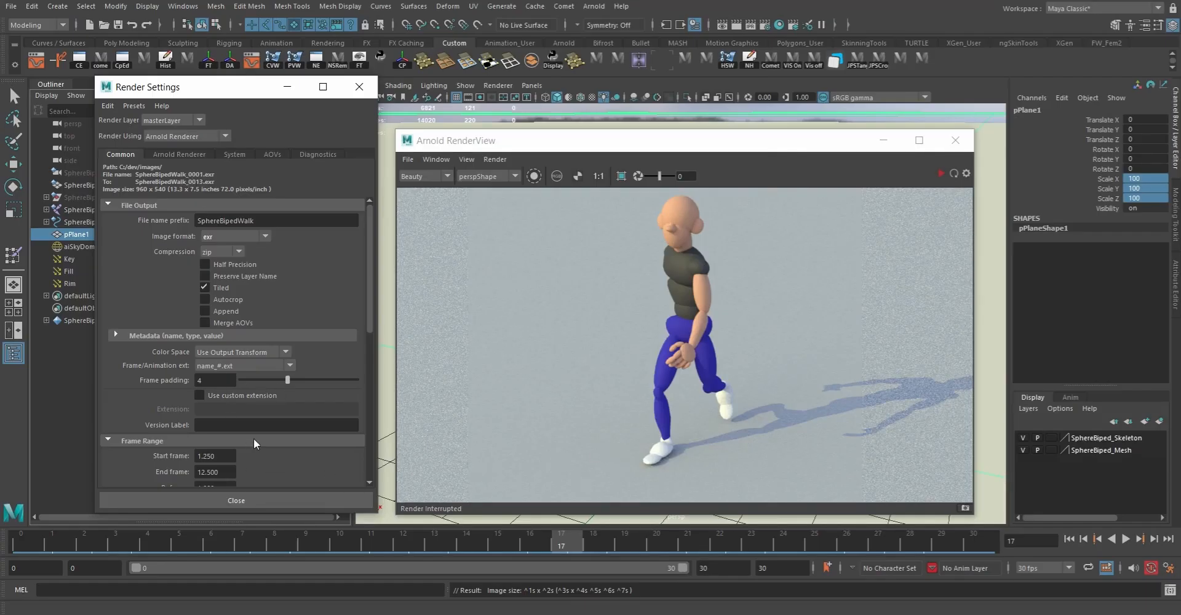
# Step: Set the output image format to png
pyautogui.scroll(-3, 253, 438)
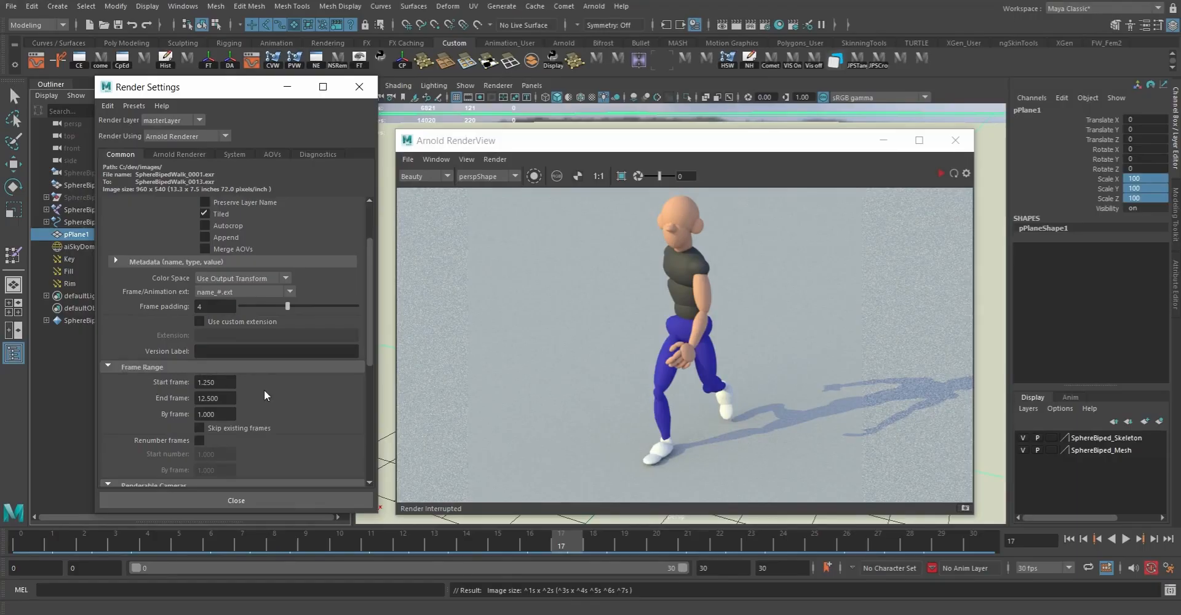
pyautogui.scroll(3, 276, 353)
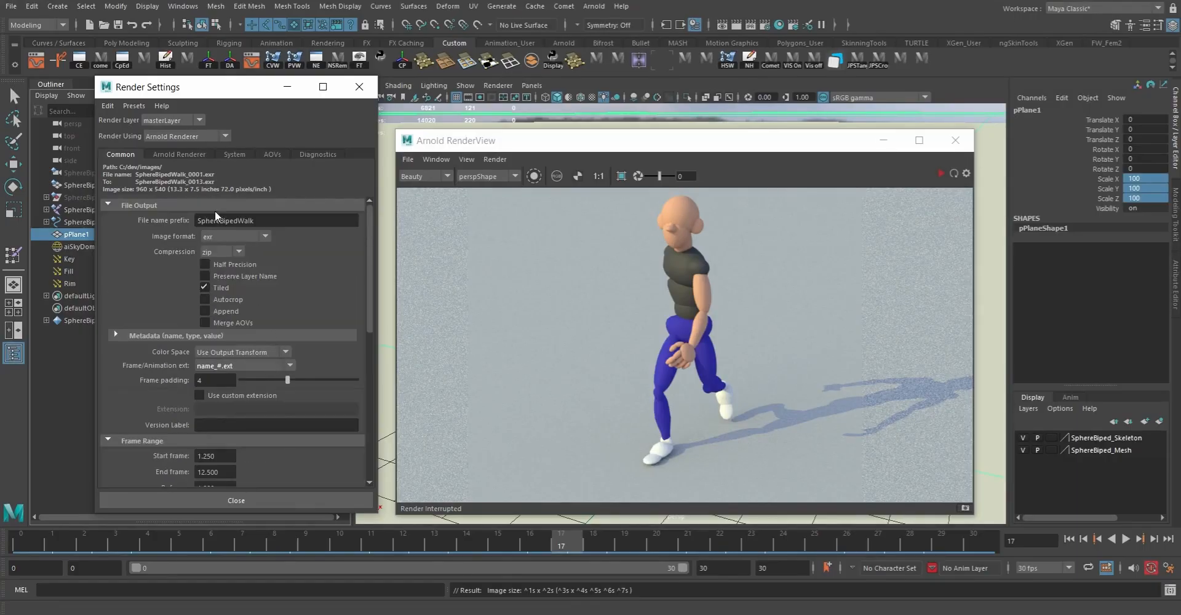
pyautogui.click(224, 235)
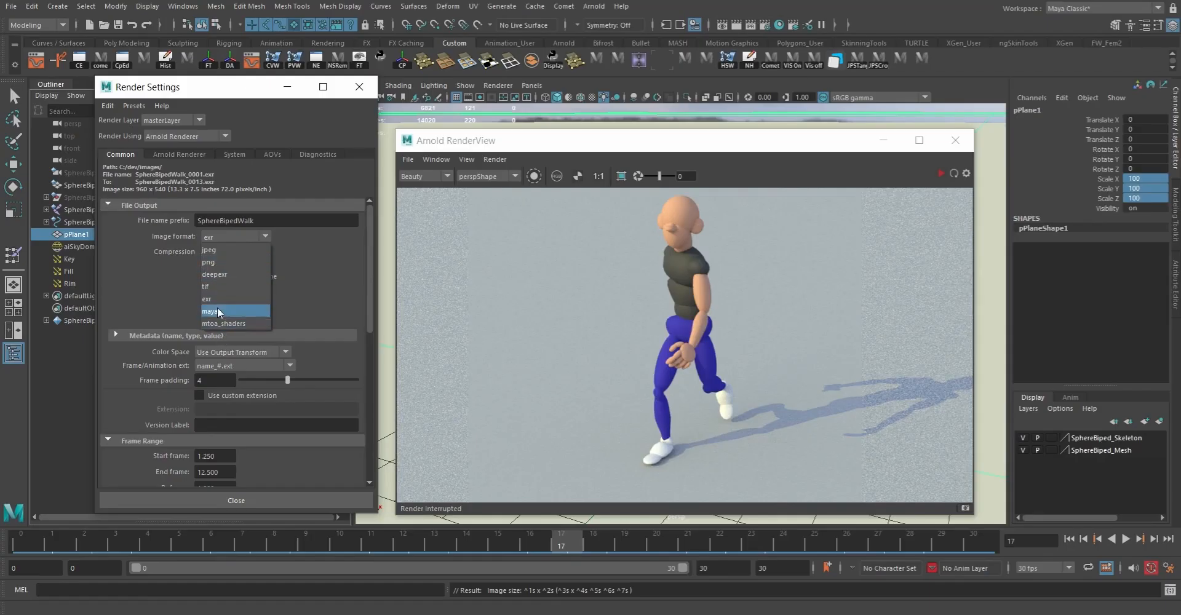
pyautogui.click(219, 262)
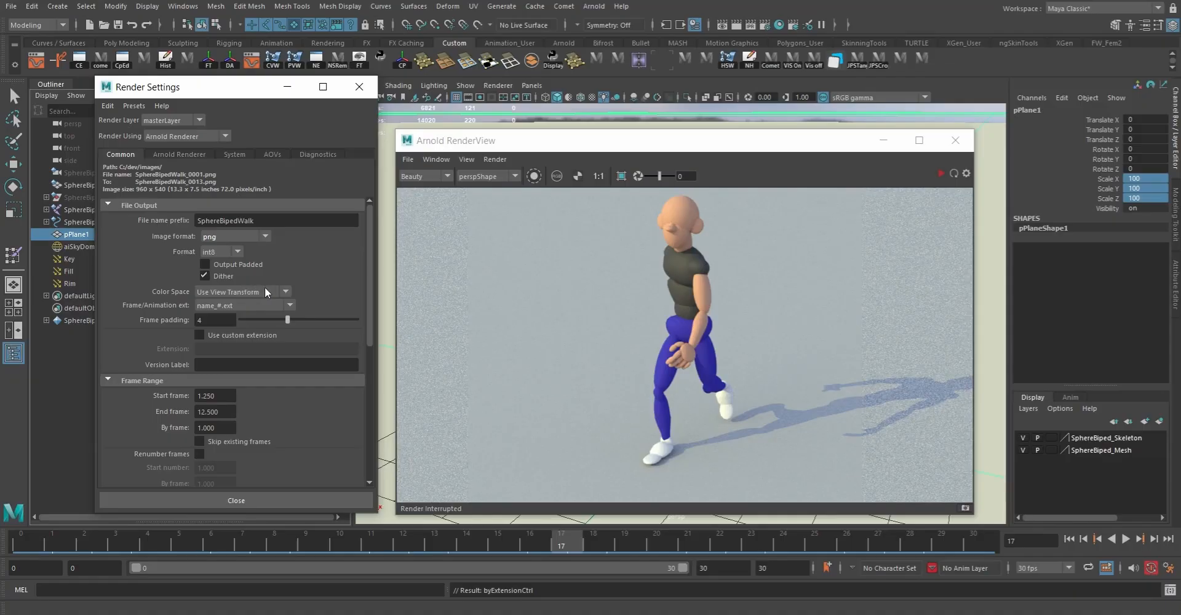
# Step: Set the render frame range to start at frame 0 and end at frame 30
pyautogui.scroll(-3, 289, 393)
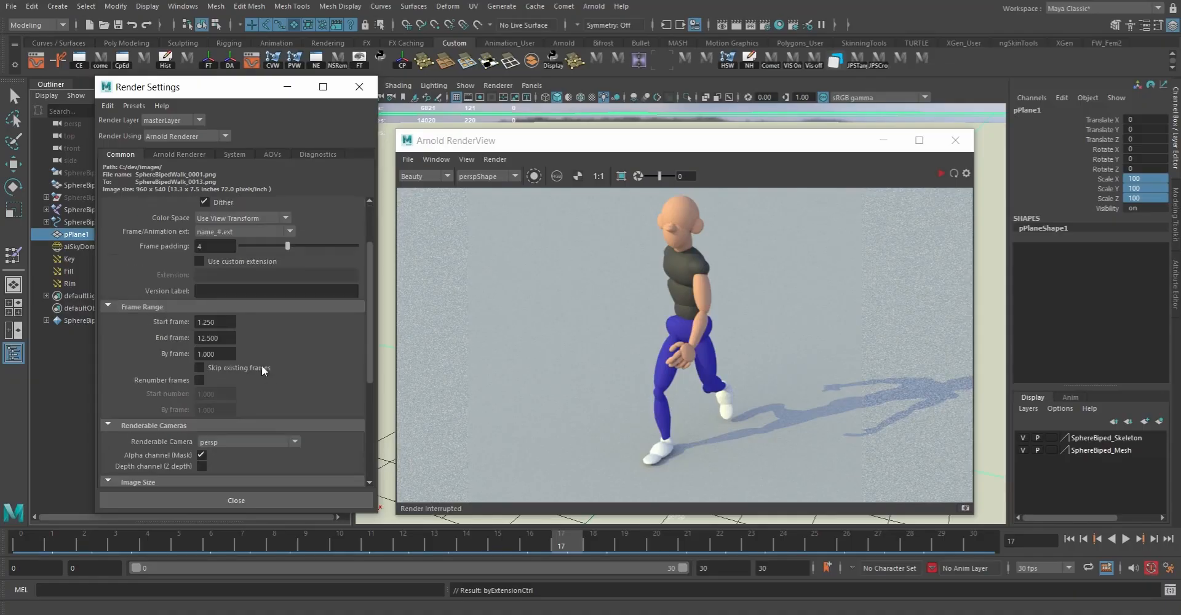
pyautogui.doubleClick(222, 322)
pyautogui.write('0')
pyautogui.doubleClick(227, 338)
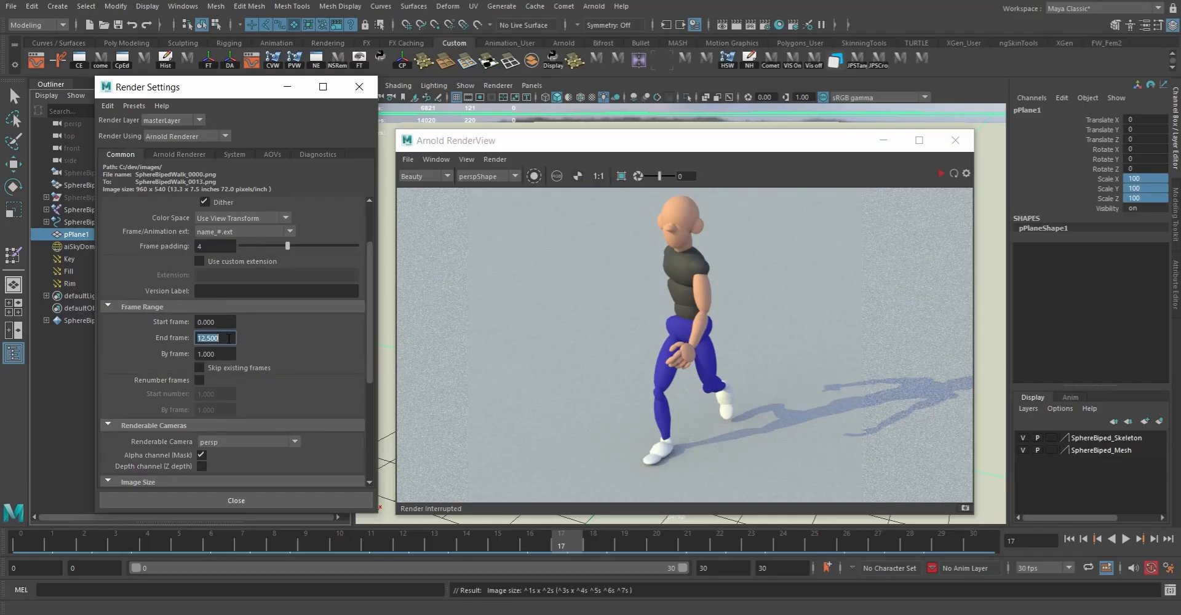
pyautogui.write('30')
pyautogui.press('Return')
# Step: Set the image size preset to 1k_Square and centre the character in the render preview
pyautogui.scroll(-3, 293, 371)
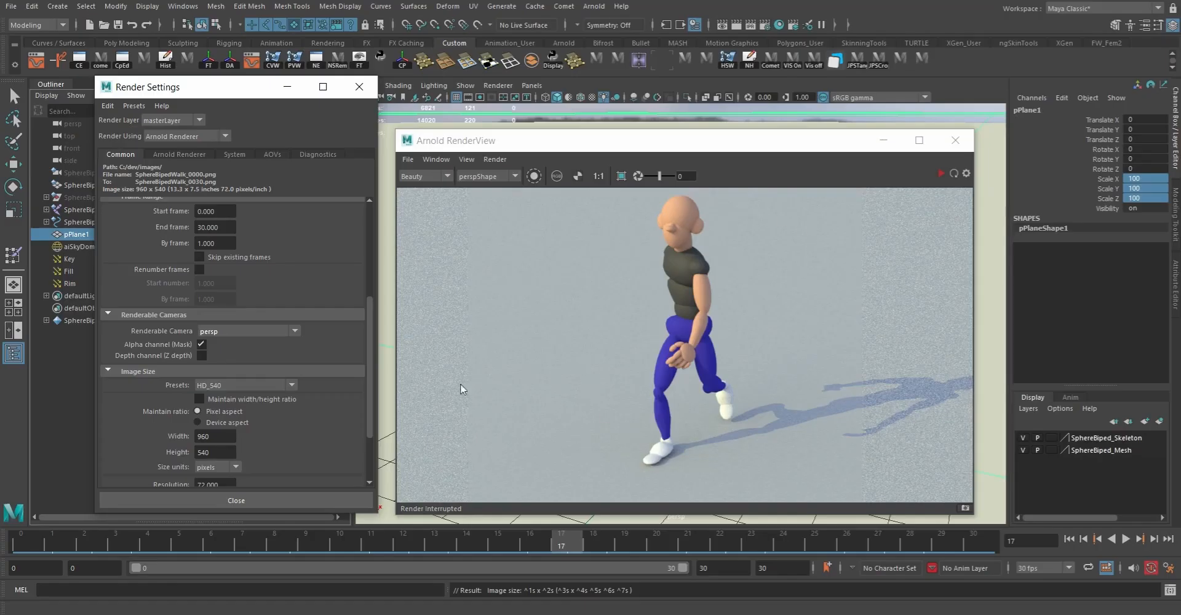
pyautogui.click(231, 384)
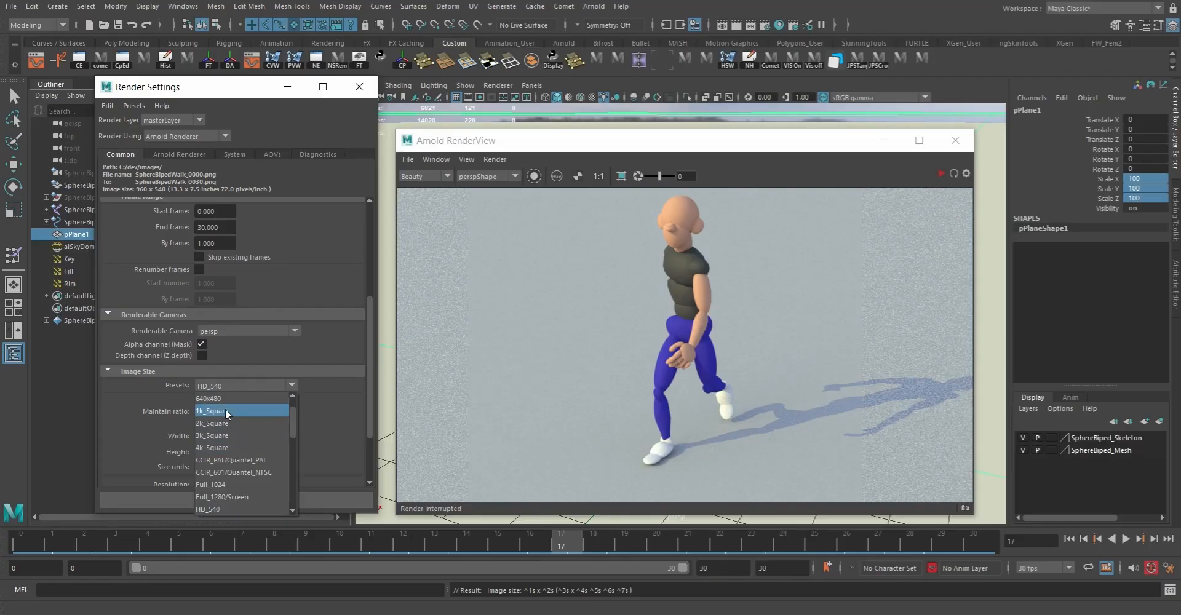
pyautogui.click(225, 410)
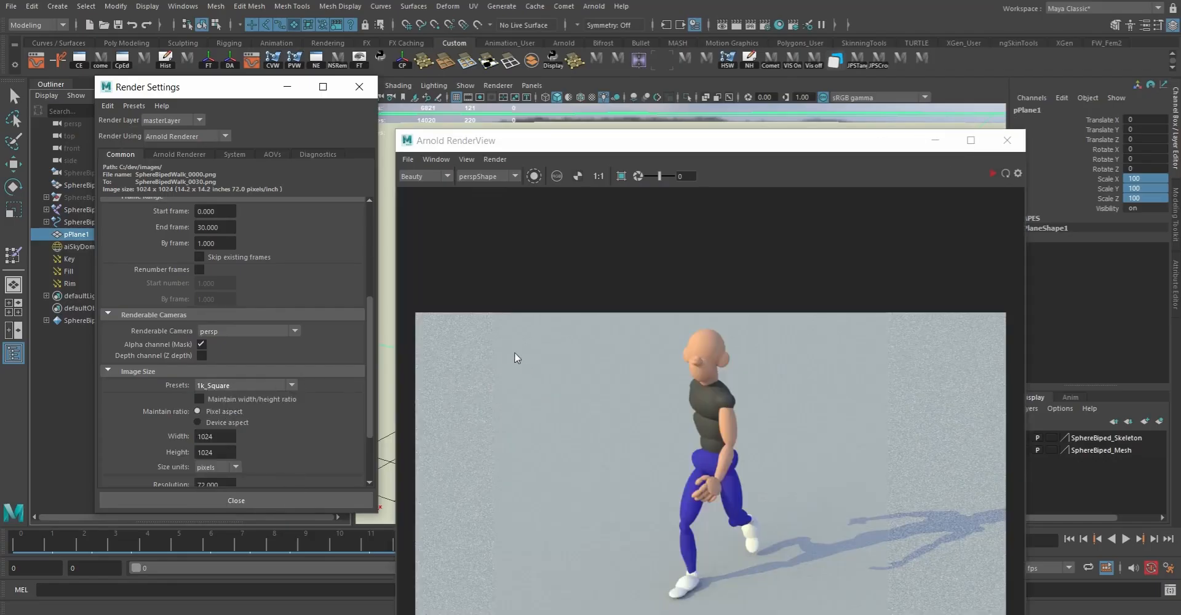
pyautogui.moveTo(814, 417); pyautogui.dragTo(838, 342, button='middle')
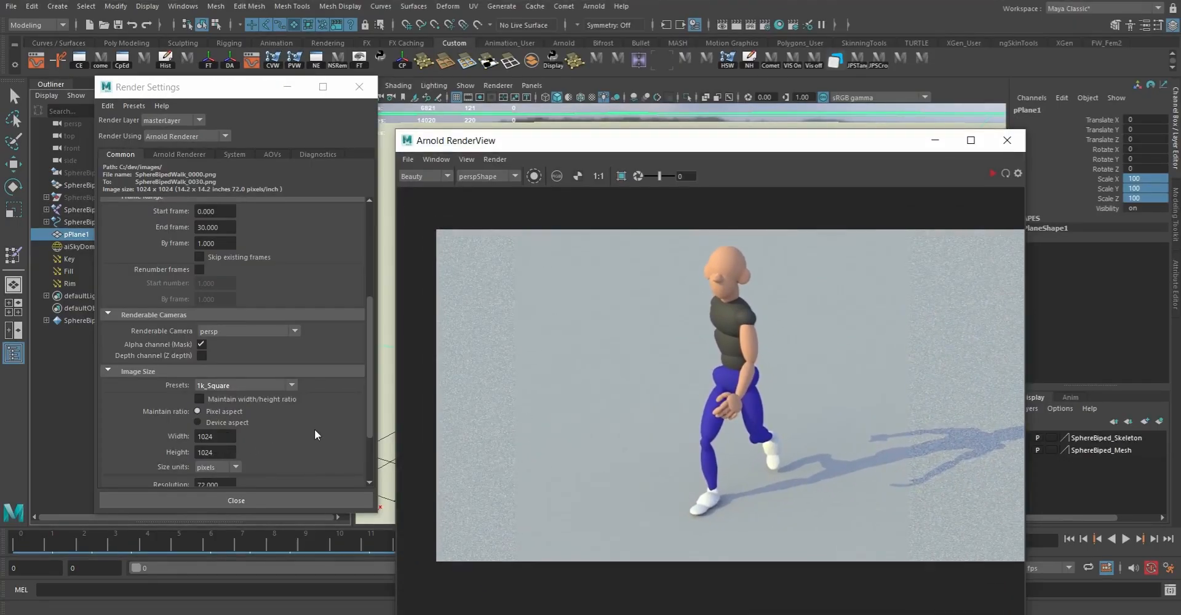
# Step: Enable Motion Blur in the Arnold Renderer settings
pyautogui.scroll(-3, 312, 428)
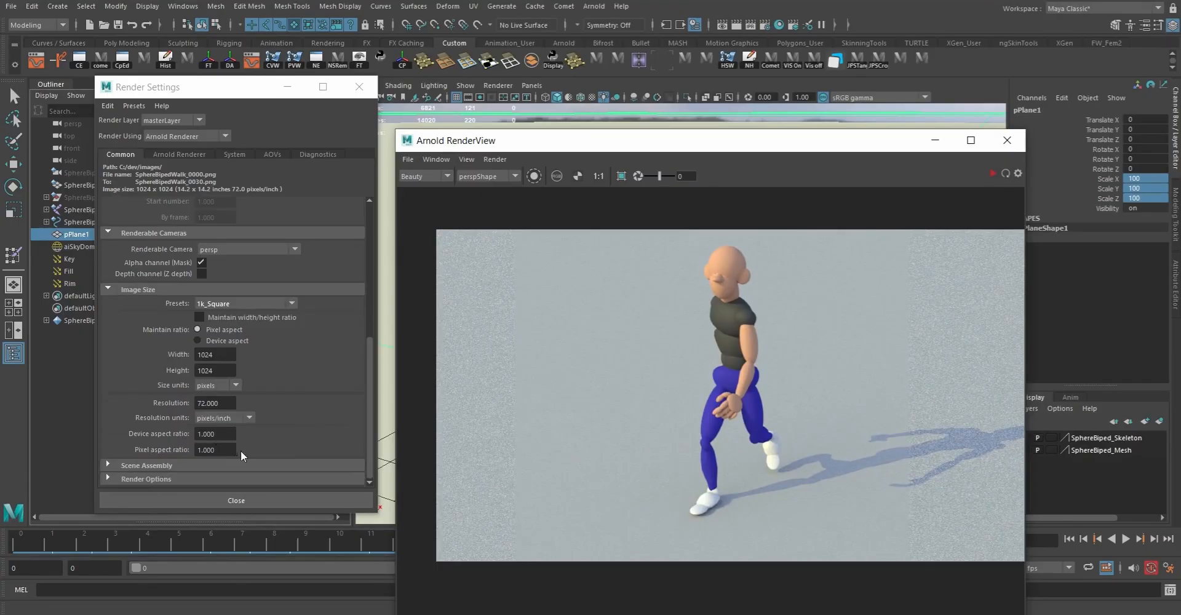
pyautogui.click(181, 154)
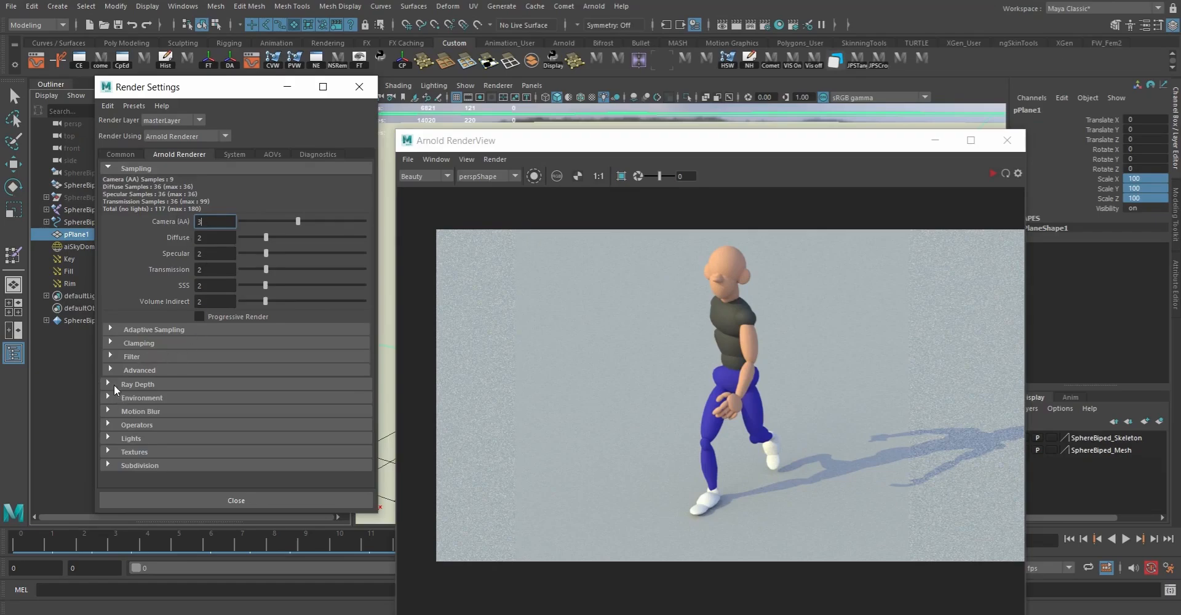
pyautogui.click(107, 410)
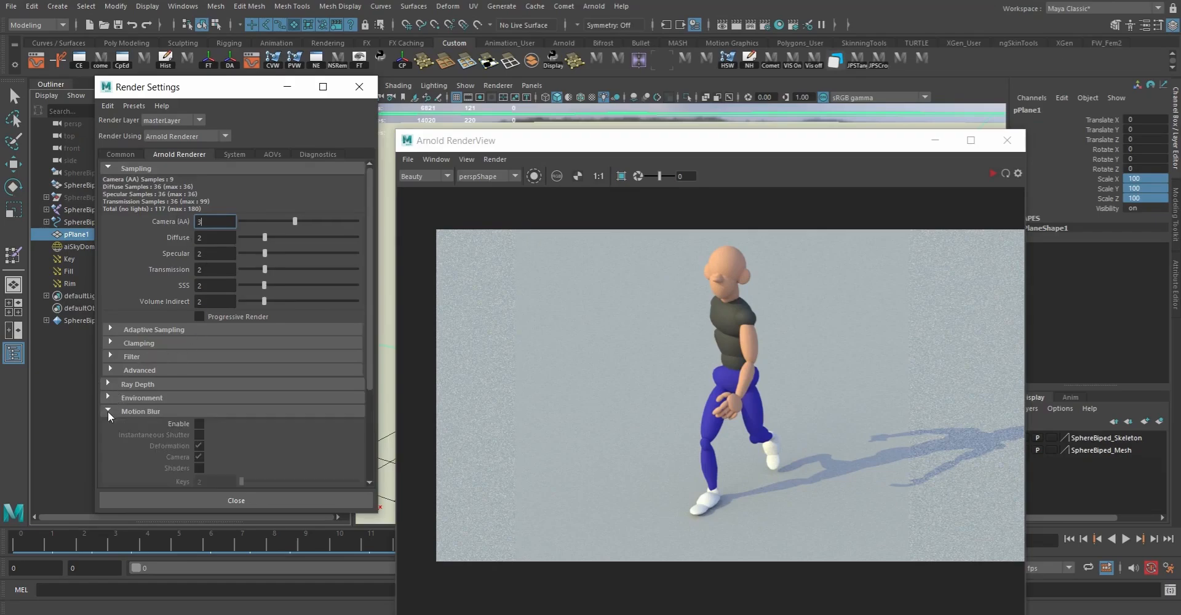
pyautogui.click(199, 423)
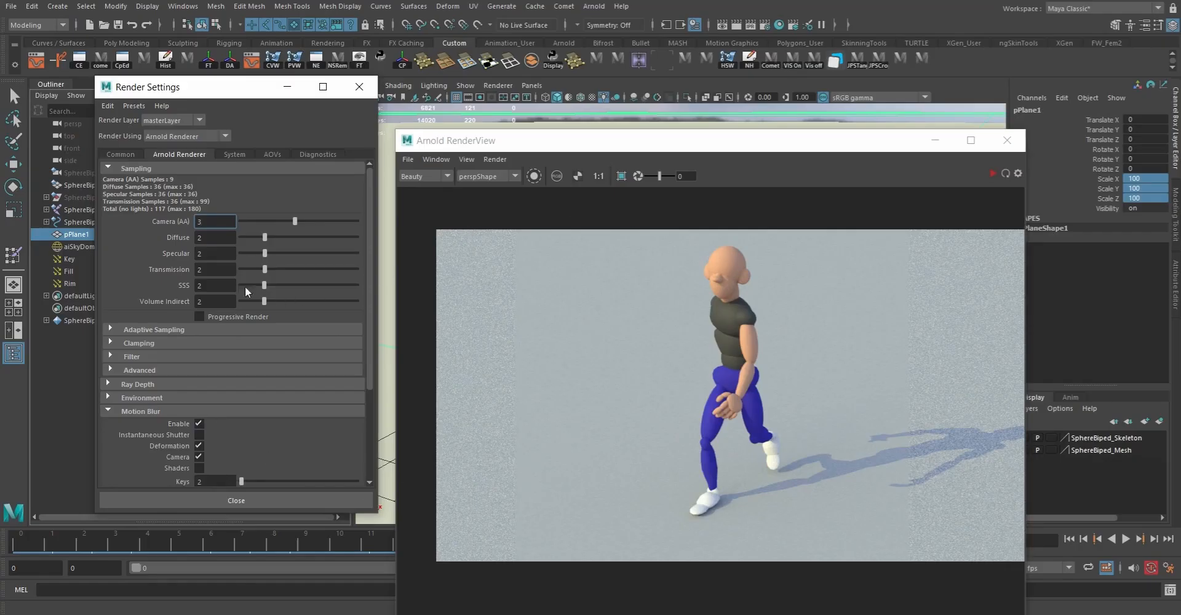
# Step: Review the Motion Blur, System, AOVs, Diagnostics and Common render settings, and close the settings window
pyautogui.scroll(-3, 284, 310)
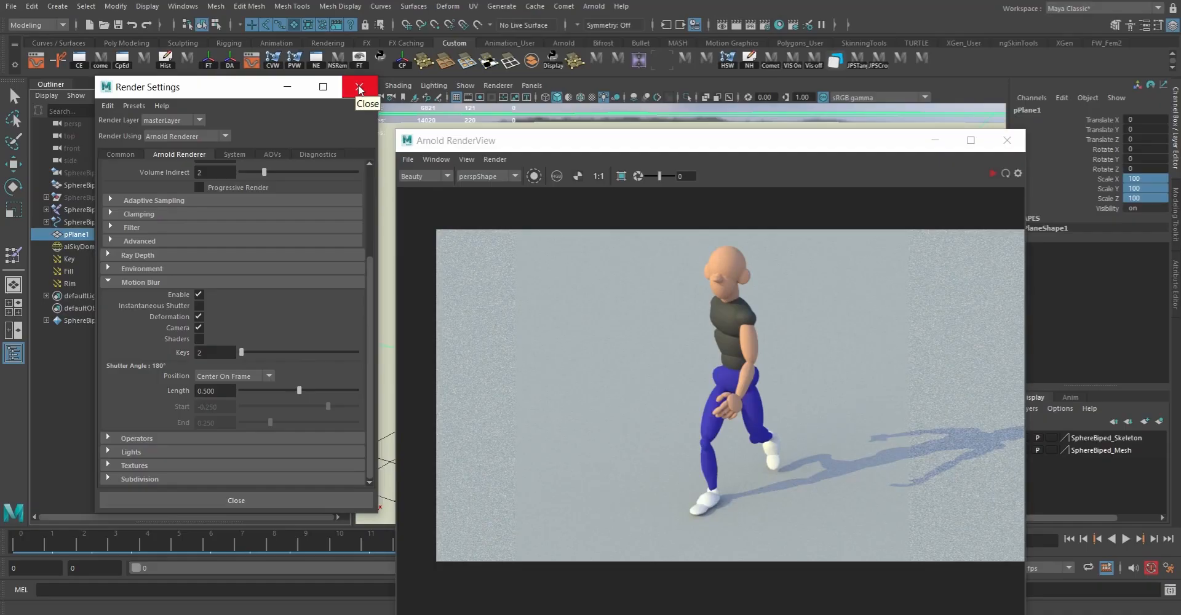
pyautogui.click(235, 153)
pyautogui.click(275, 154)
pyautogui.click(318, 154)
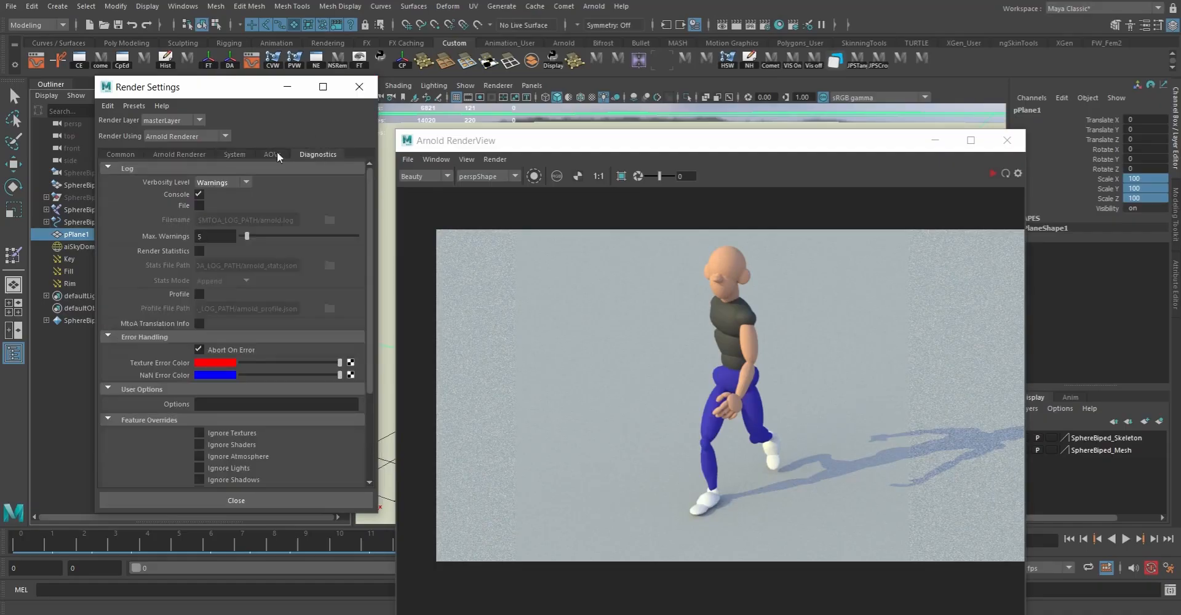
pyautogui.click(122, 153)
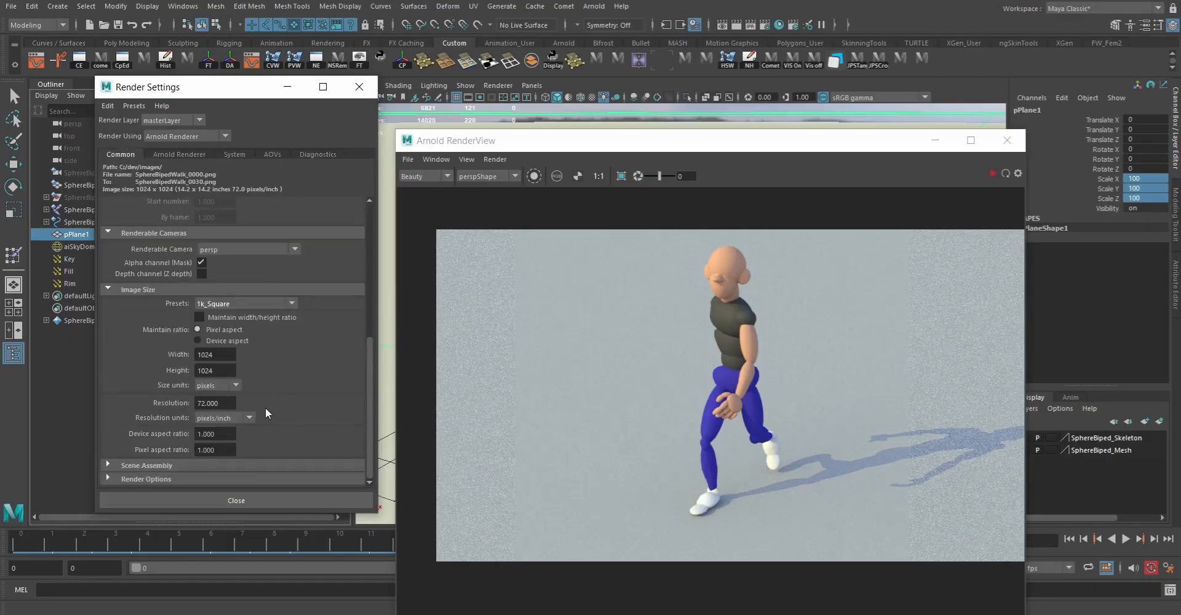
pyautogui.click(363, 89)
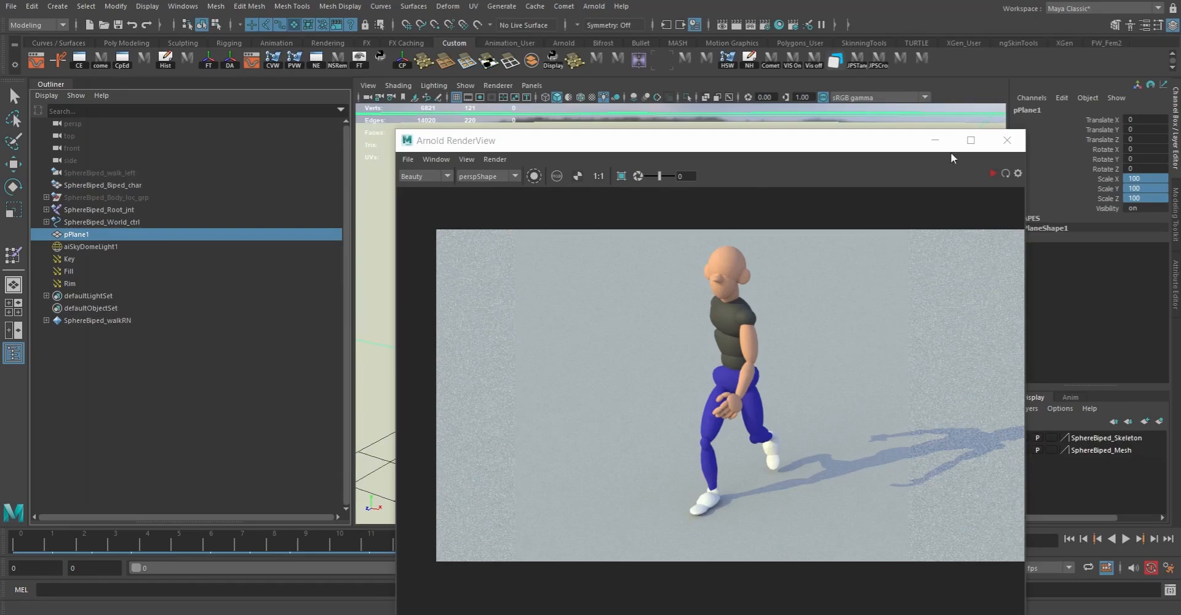
# Step: Close the render preview, enable the Resolution Gate on the persp camera and frame the character larger within it
pyautogui.click(1010, 138)
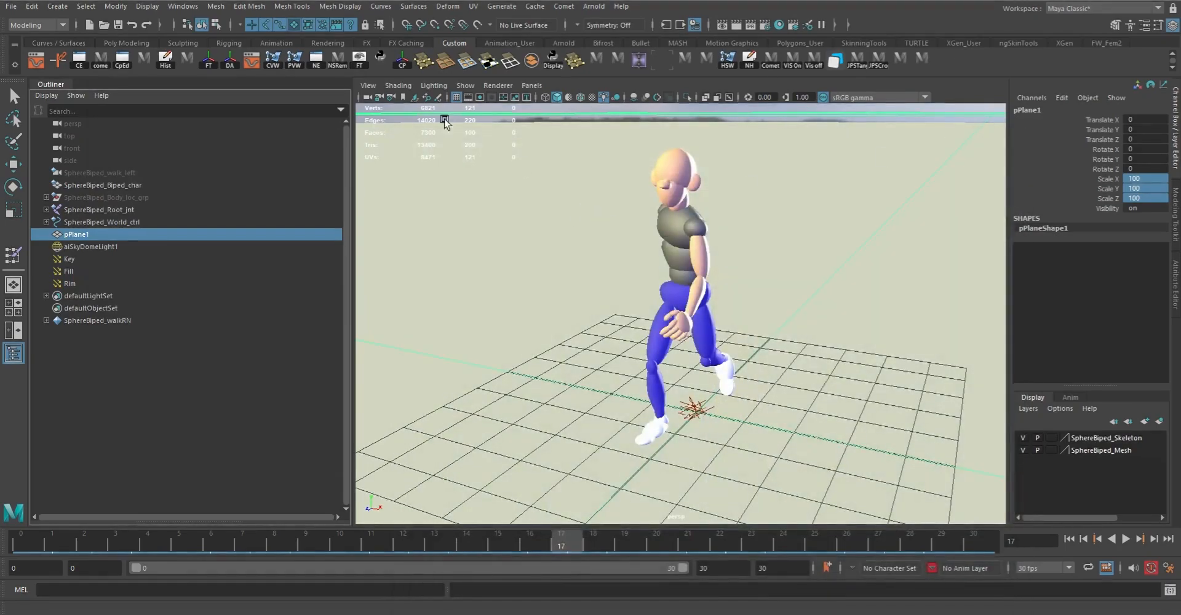
pyautogui.click(365, 87)
pyautogui.moveTo(400, 320)
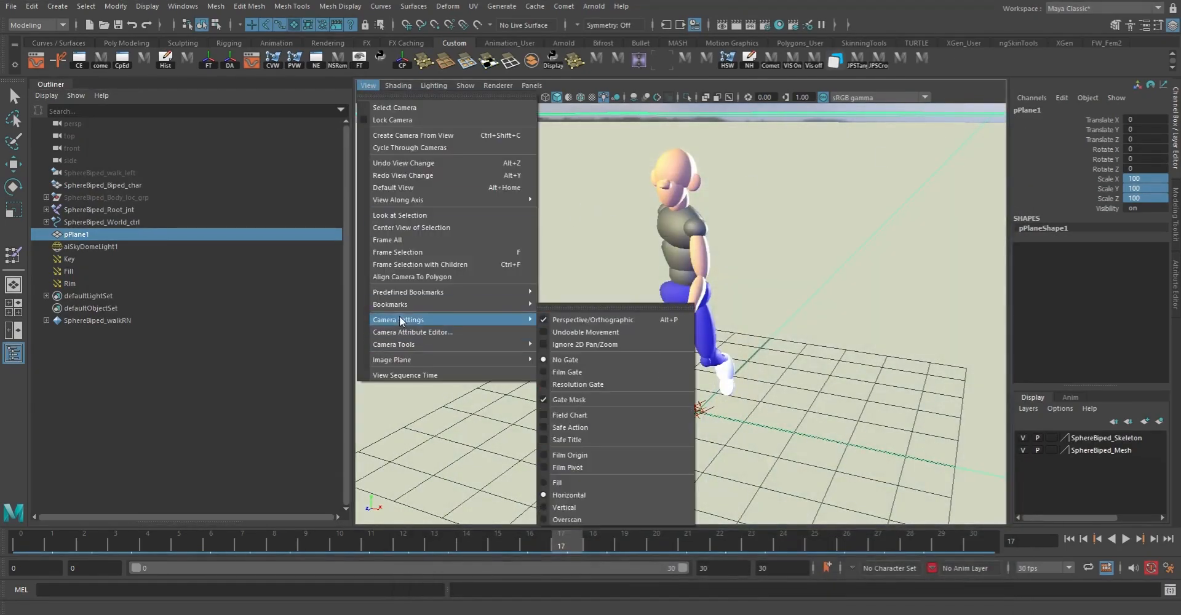
pyautogui.click(578, 385)
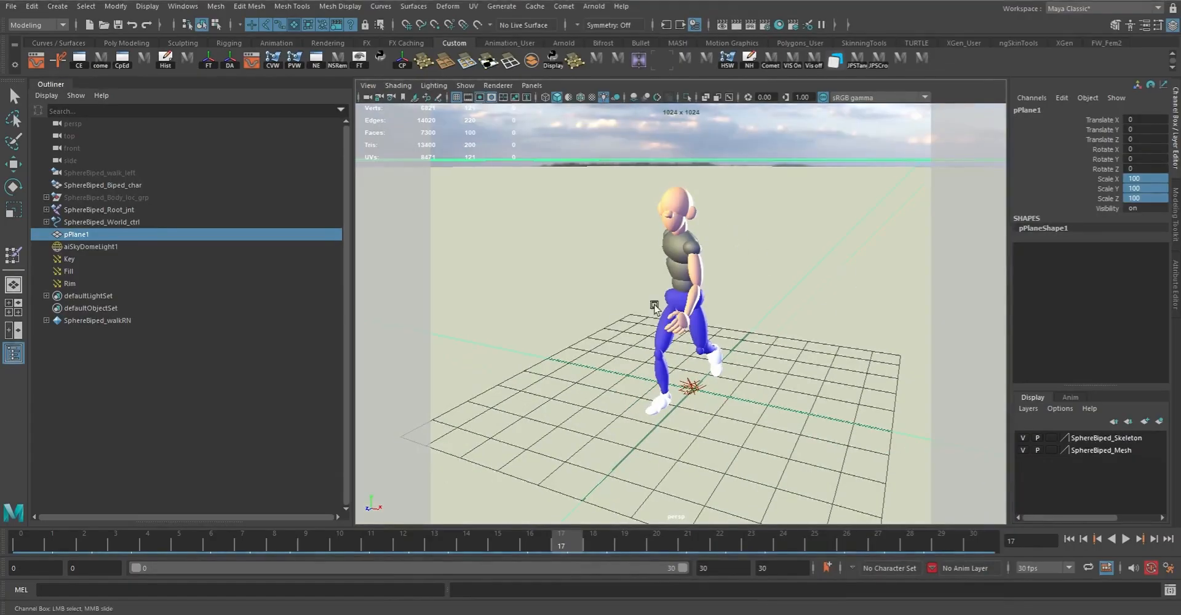
pyautogui.keyDown('alt'); pyautogui.moveTo(716, 317); pyautogui.dragTo(780, 303, button='right'); pyautogui.keyUp('alt')
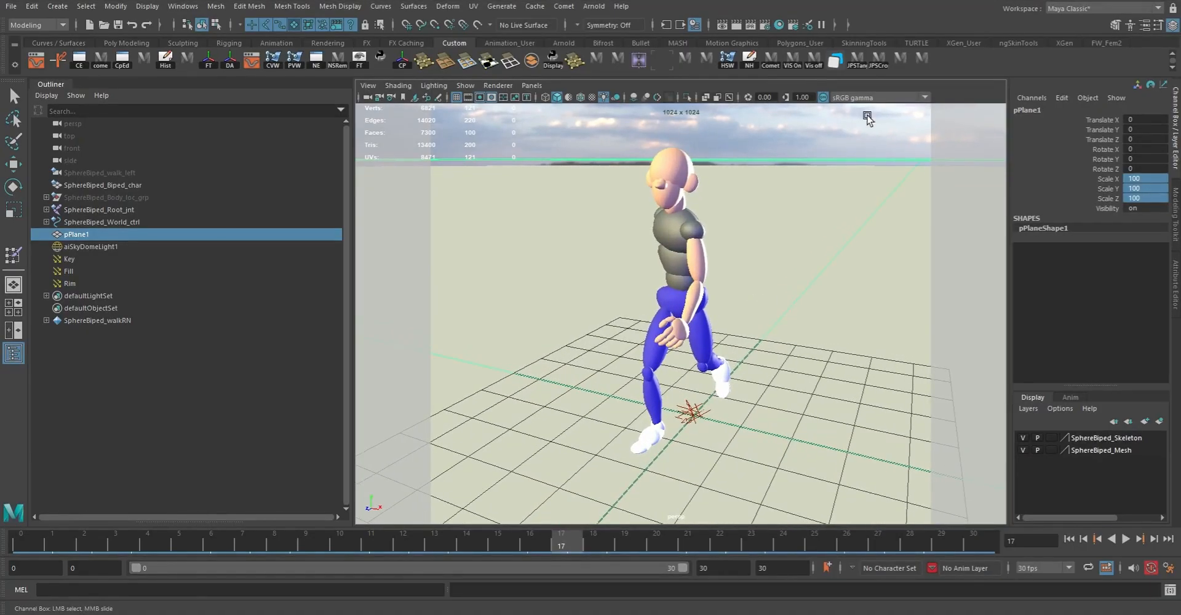
# Step: Open the Arnold RenderView, render a preview of the current frame and fit the whole image in the window
pyautogui.click(594, 6)
pyautogui.moveTo(618, 60)
pyautogui.click(619, 41)
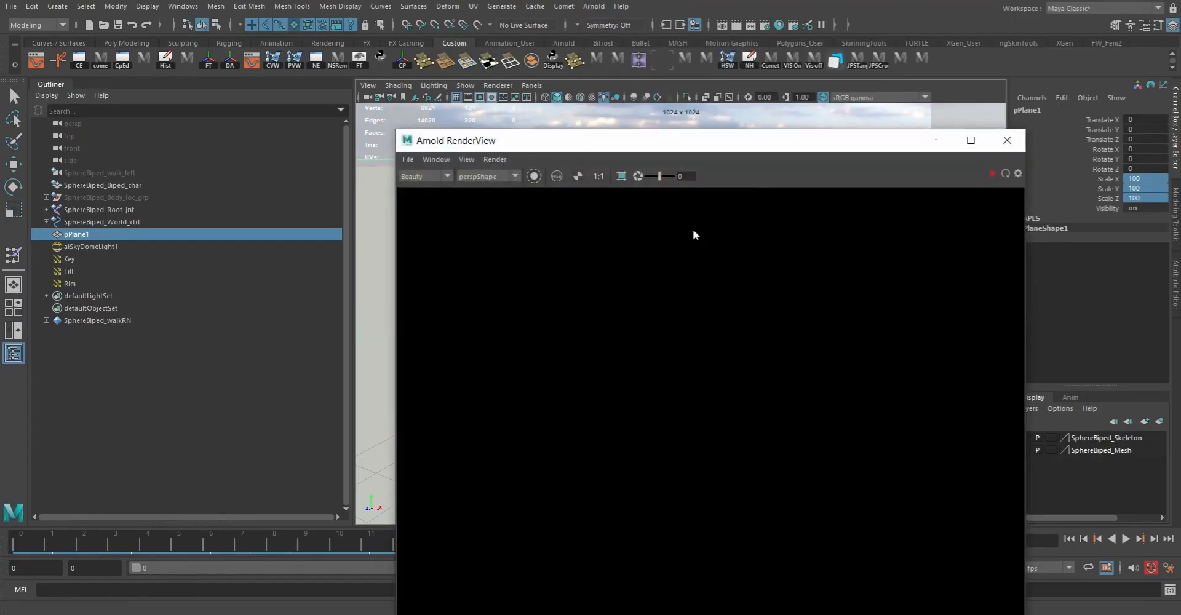
pyautogui.click(992, 172)
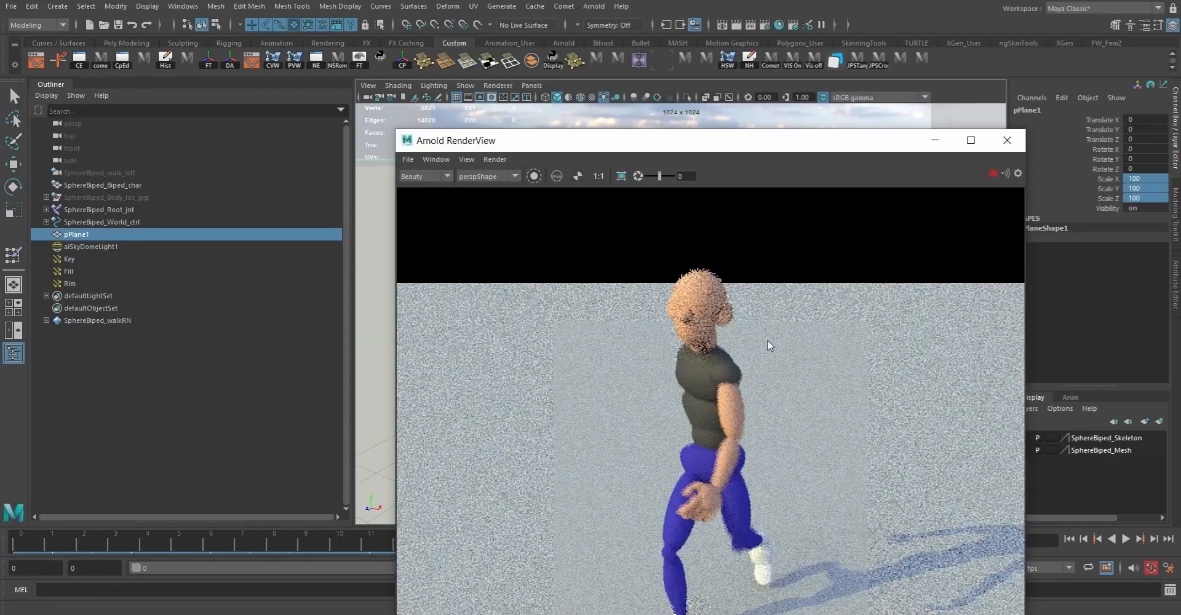
pyautogui.scroll(-1, 785, 333)
pyautogui.scroll(-1, 785, 334)
pyautogui.scroll(1, 785, 334)
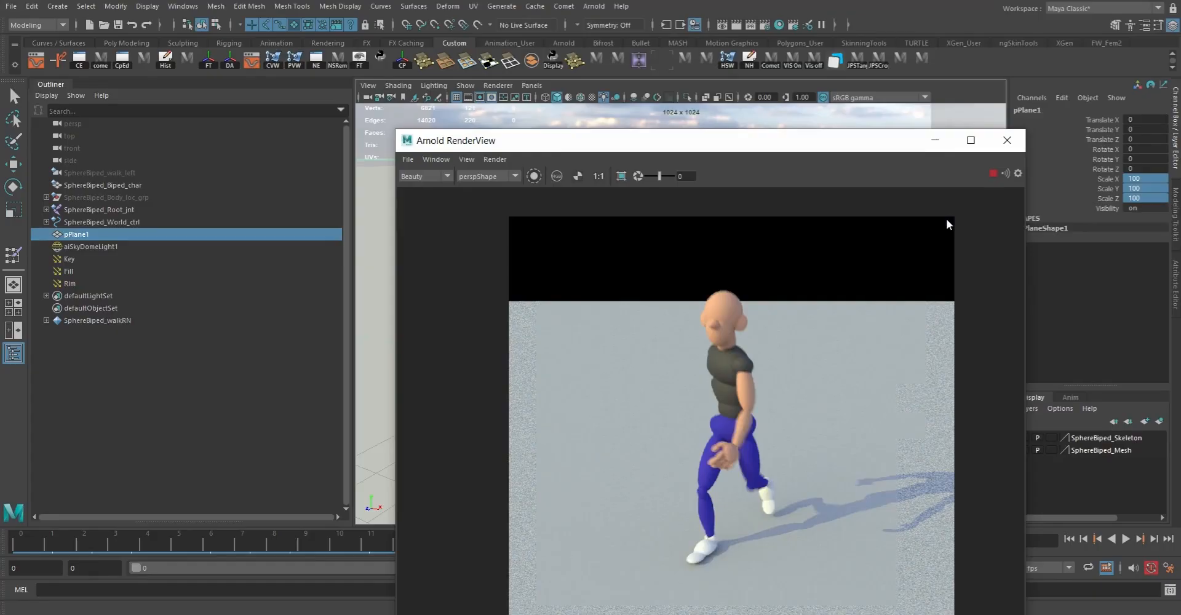
# Step: Stop the preview render and set the ground plane's Scale X, Y and Z to 500
pyautogui.click(993, 174)
pyautogui.click(1146, 194)
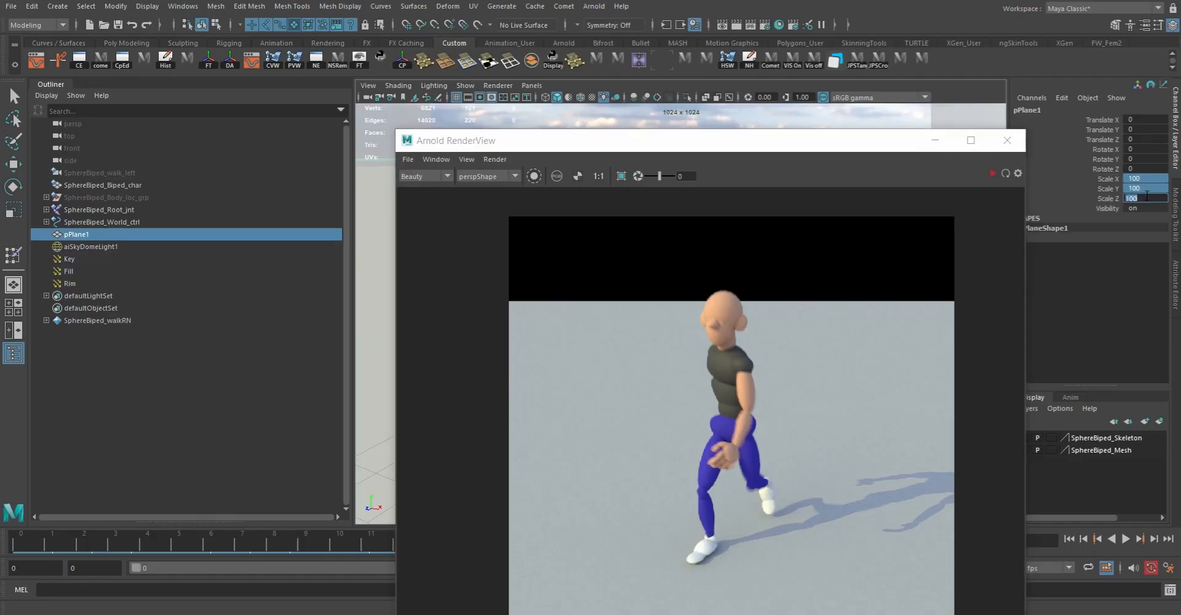
pyautogui.press('e')
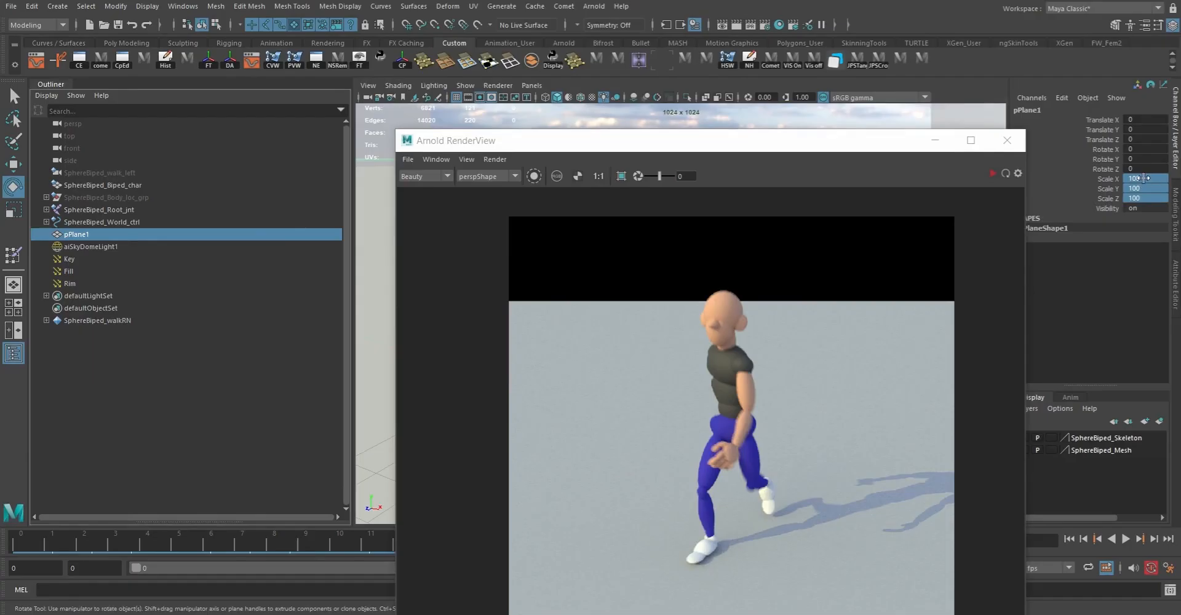
pyautogui.write('500')
pyautogui.press('Return')
# Step: Restart the preview render, adjust the persp camera to a lower angle on the walking character, and close the preview
pyautogui.click(990, 172)
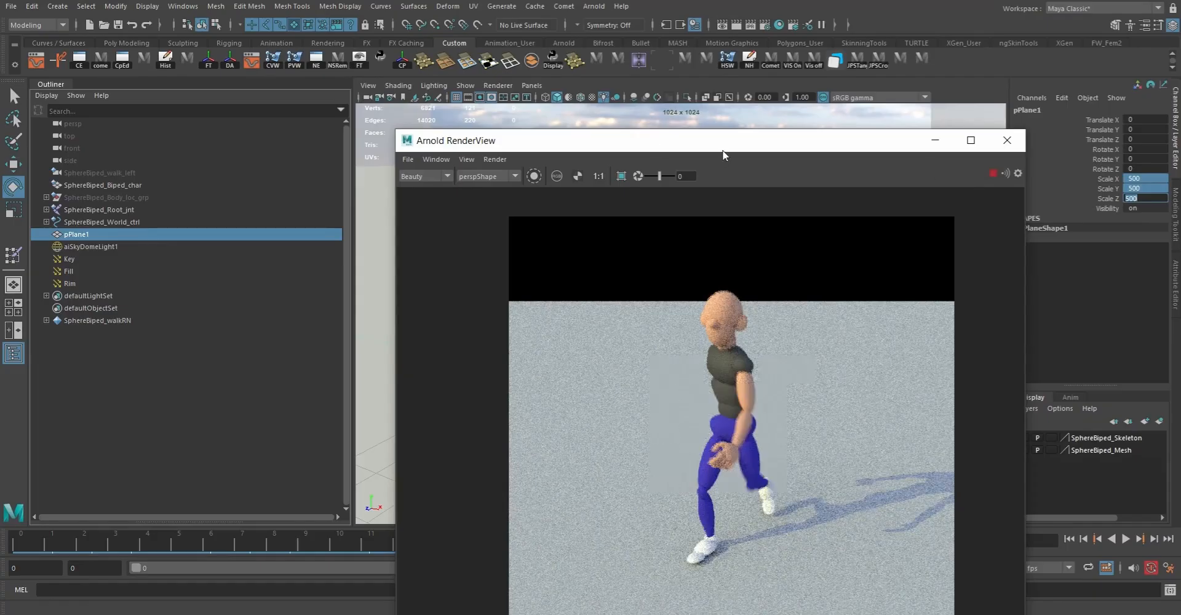
pyautogui.moveTo(701, 132); pyautogui.dragTo(355, 67)
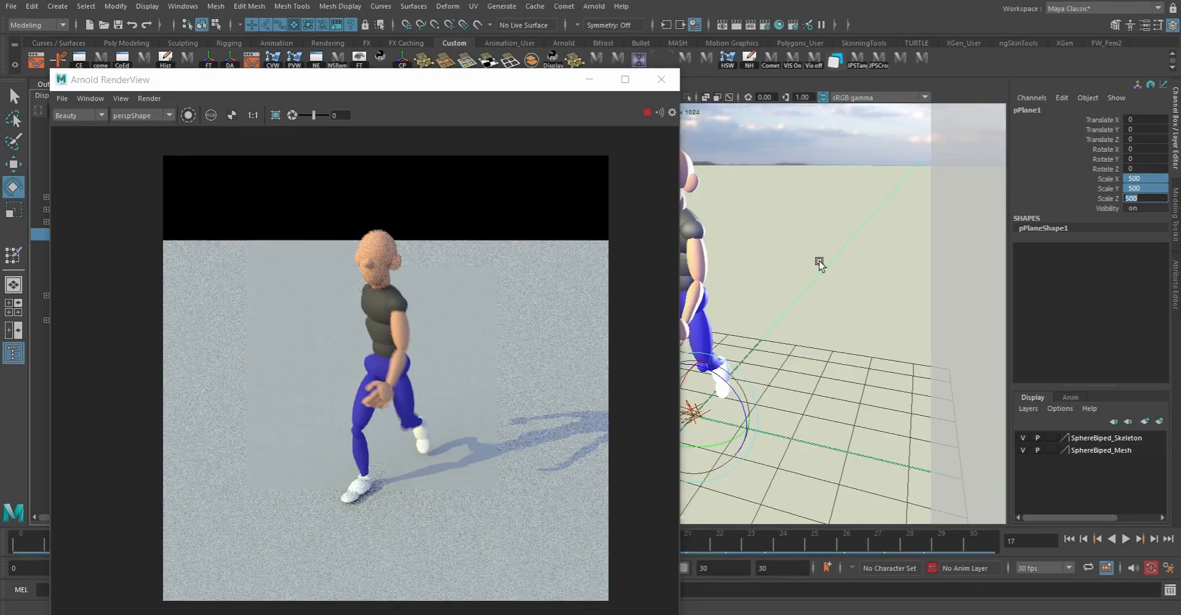
pyautogui.keyDown('alt'); pyautogui.moveTo(819, 263); pyautogui.dragTo(802, 275); pyautogui.keyUp('alt')
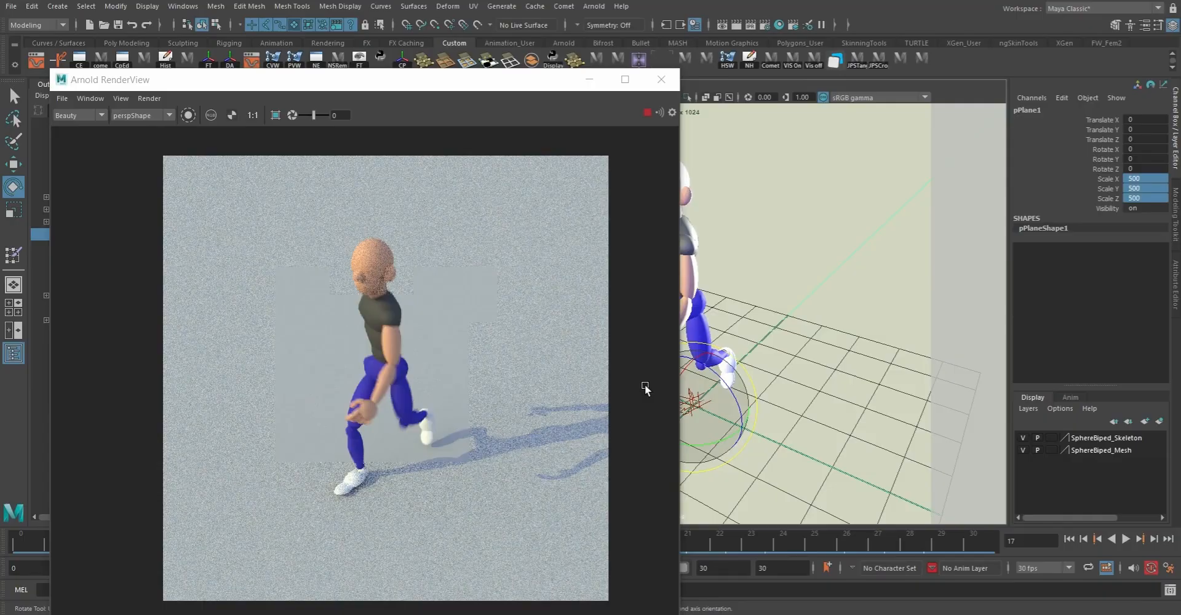
pyautogui.keyDown('alt'); pyautogui.moveTo(725, 386); pyautogui.dragTo(916, 322); pyautogui.keyUp('alt')
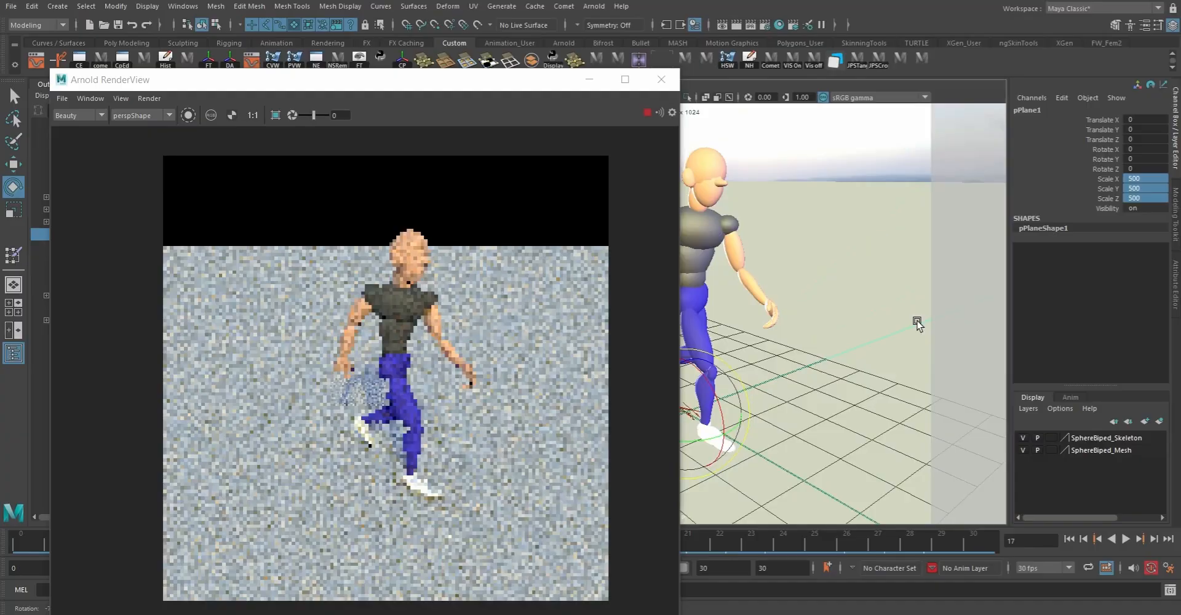
pyautogui.keyDown('alt'); pyautogui.moveTo(917, 322); pyautogui.dragTo(794, 329); pyautogui.keyUp('alt')
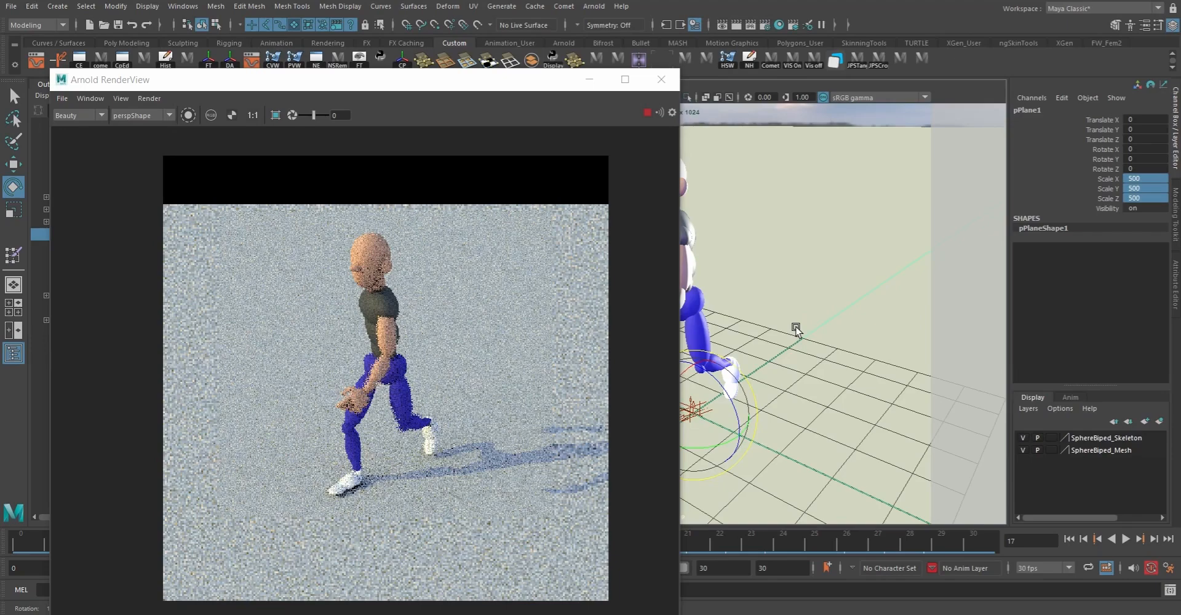
pyautogui.keyDown('alt'); pyautogui.moveTo(796, 329); pyautogui.dragTo(707, 341); pyautogui.keyUp('alt')
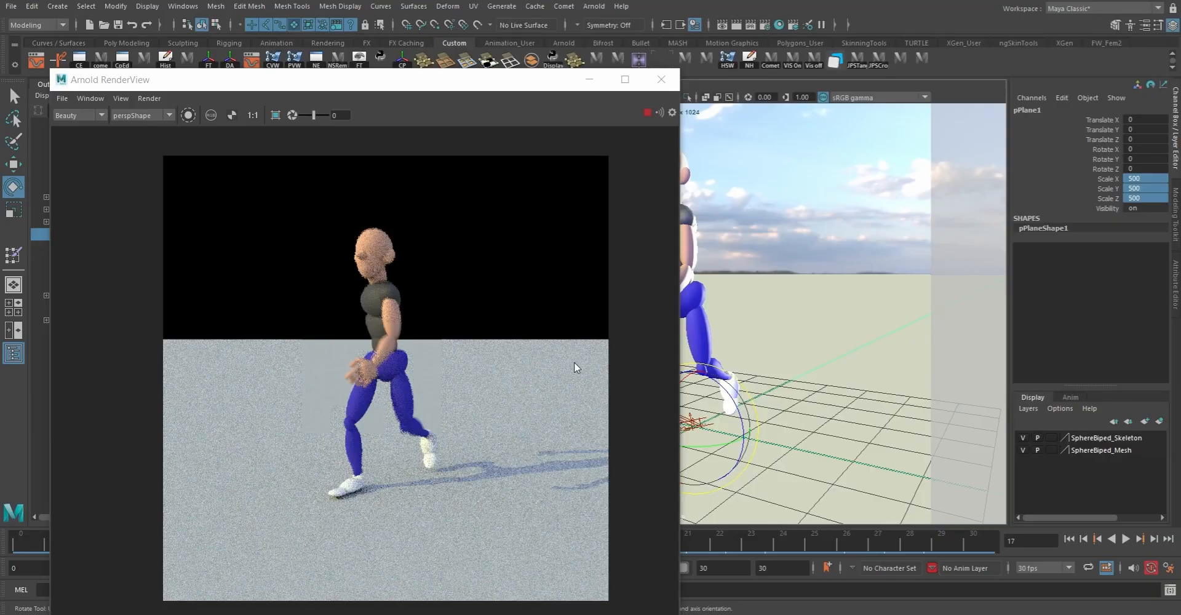
pyautogui.click(647, 113)
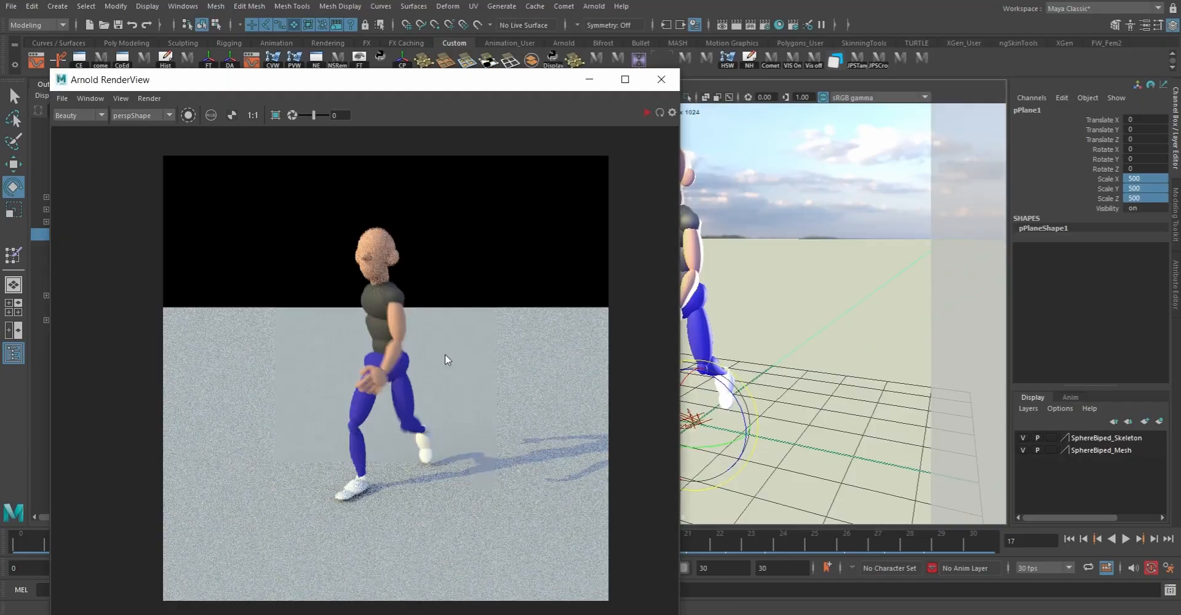
pyautogui.click(661, 82)
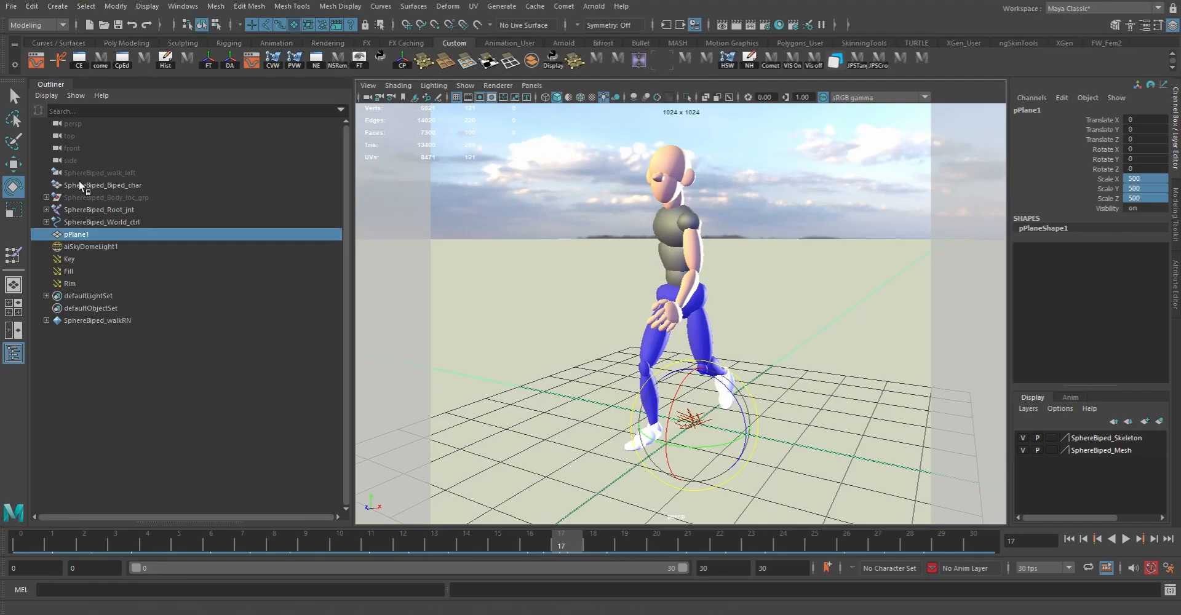
# Step: Switch to the Rendering menu set and open the Render Sequence options, moving the dialog clear of the character
pyautogui.click(33, 26)
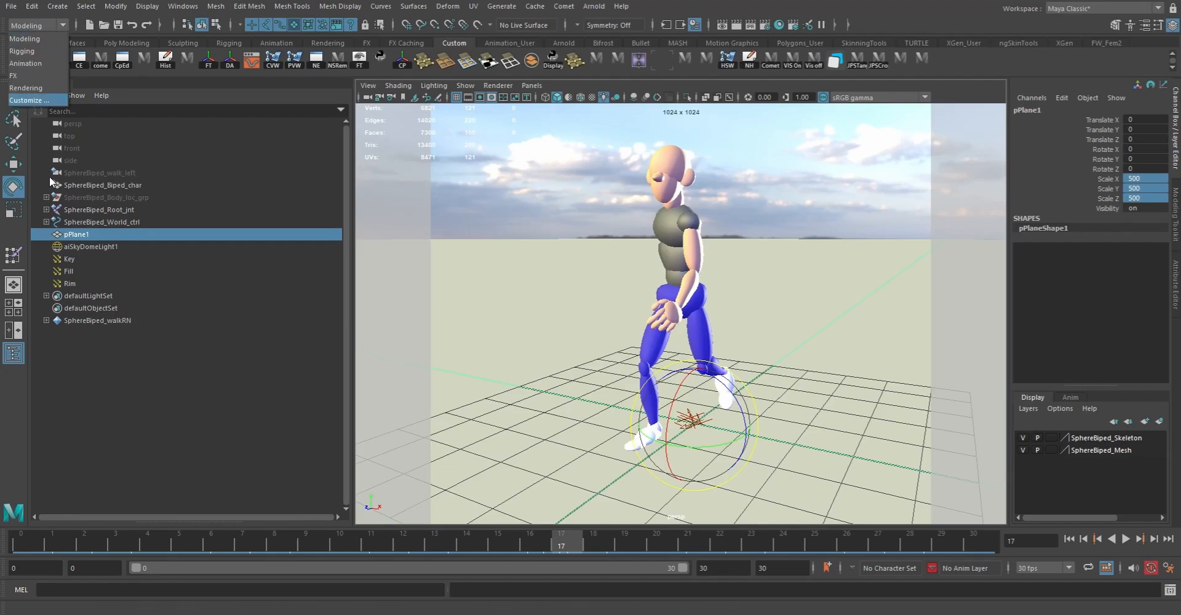
pyautogui.click(43, 88)
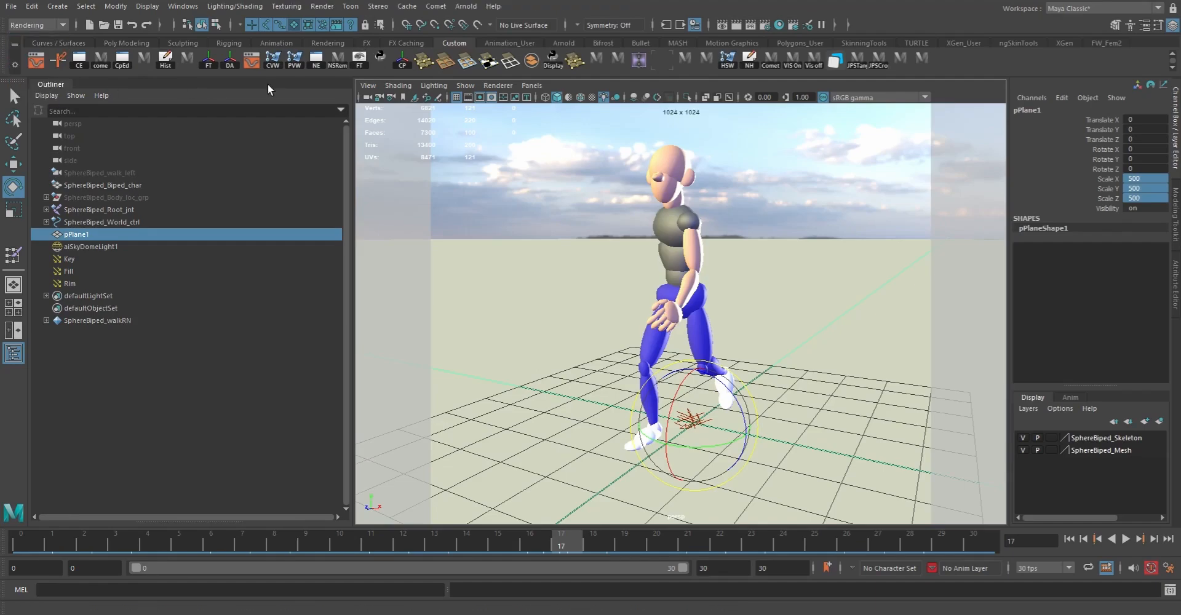
pyautogui.click(323, 7)
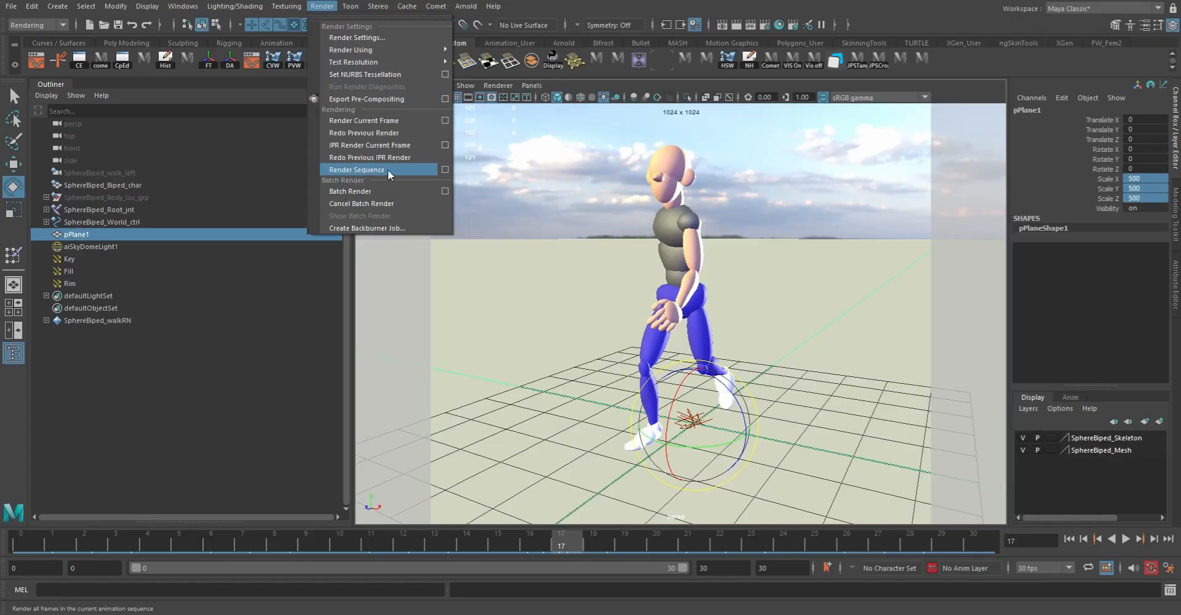
pyautogui.click(445, 171)
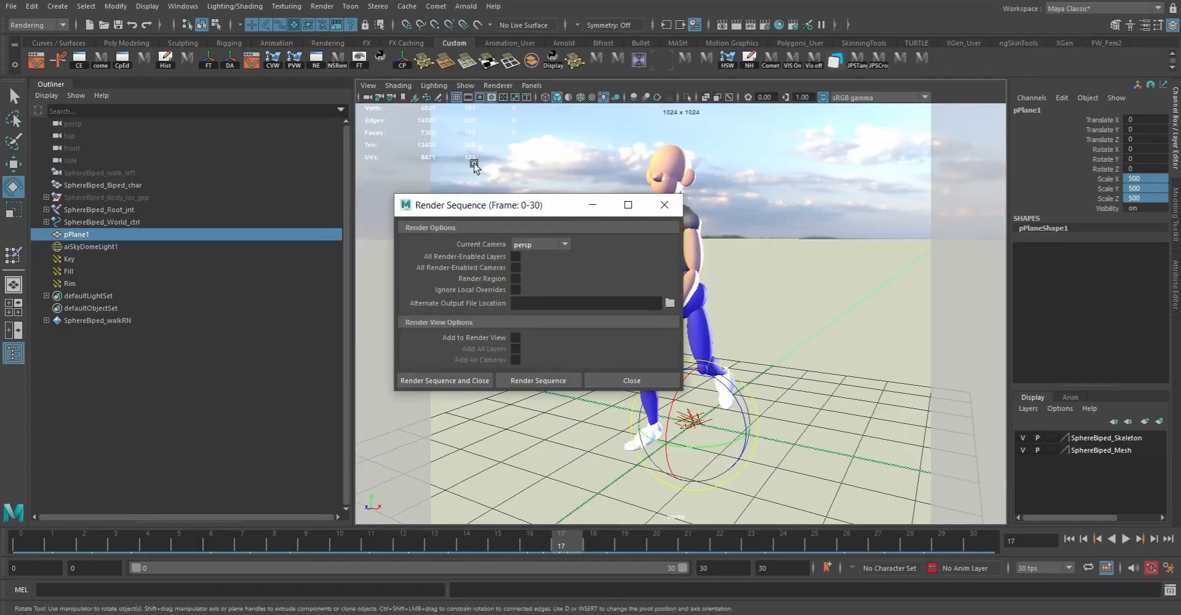
pyautogui.moveTo(543, 206); pyautogui.dragTo(256, 251)
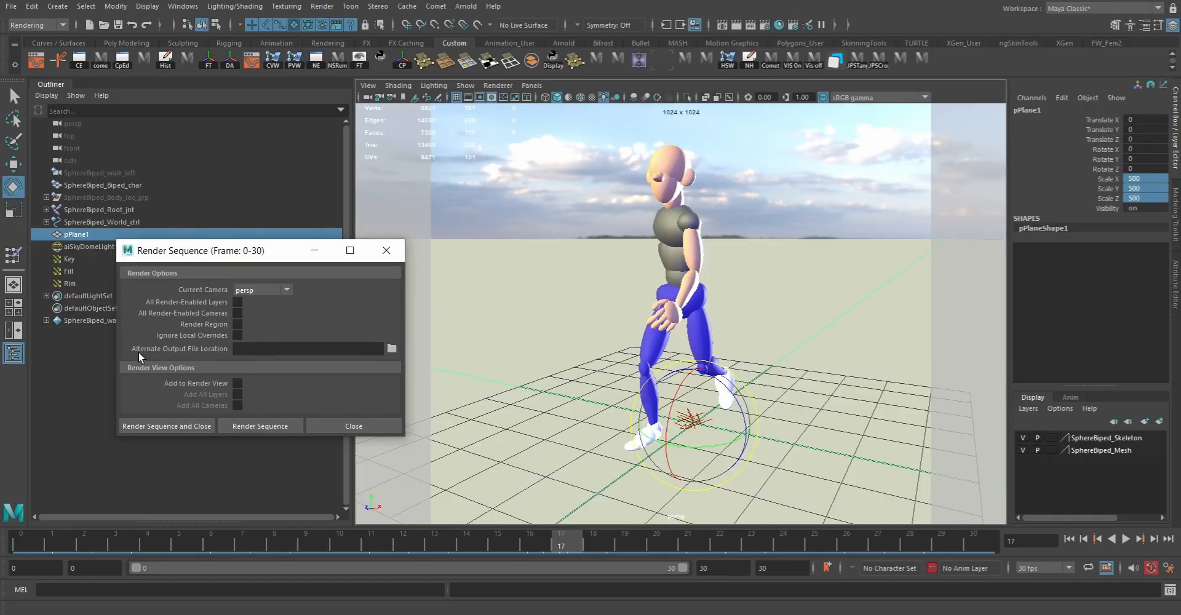
# Step: Browse for an alternate output file location and create a new folder named Renders on the D: drive
pyautogui.click(391, 349)
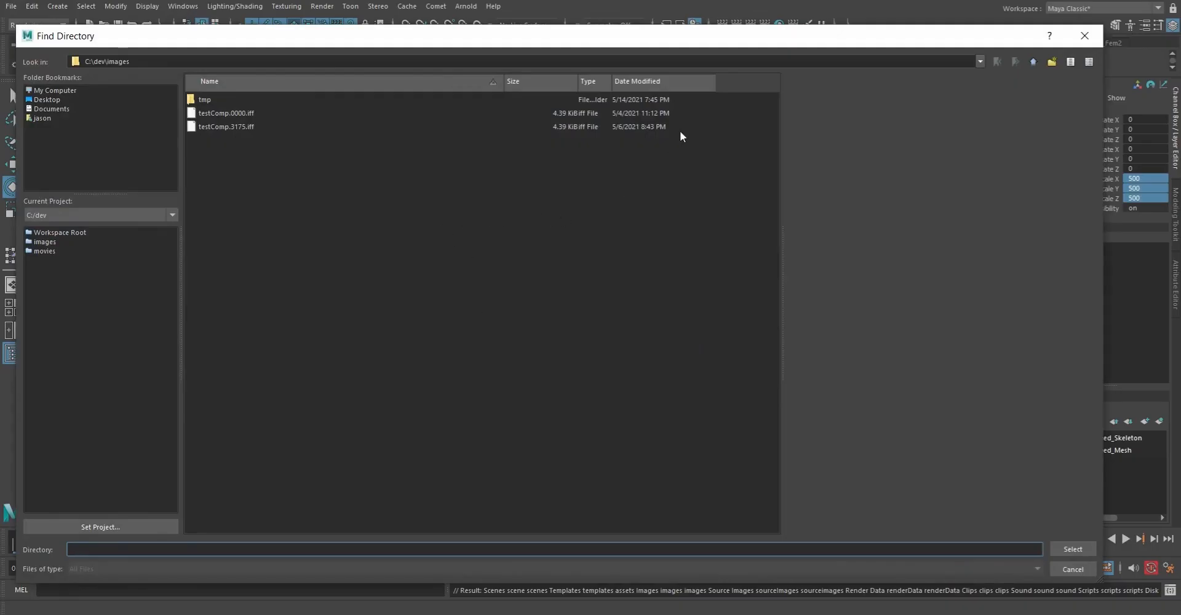
pyautogui.click(979, 59)
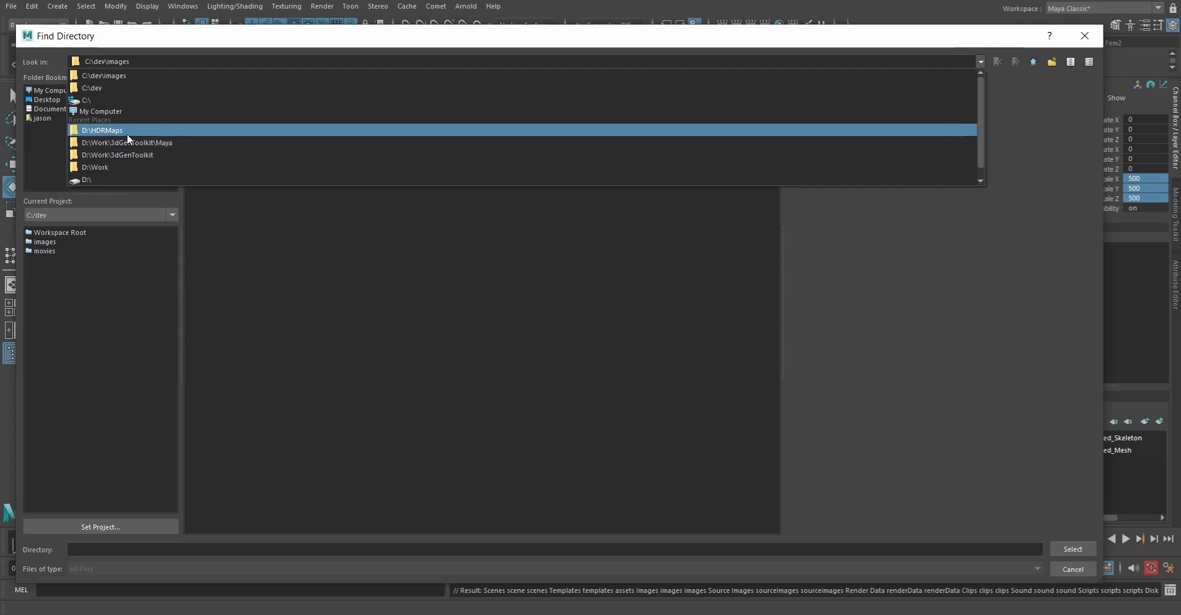
pyautogui.click(88, 178)
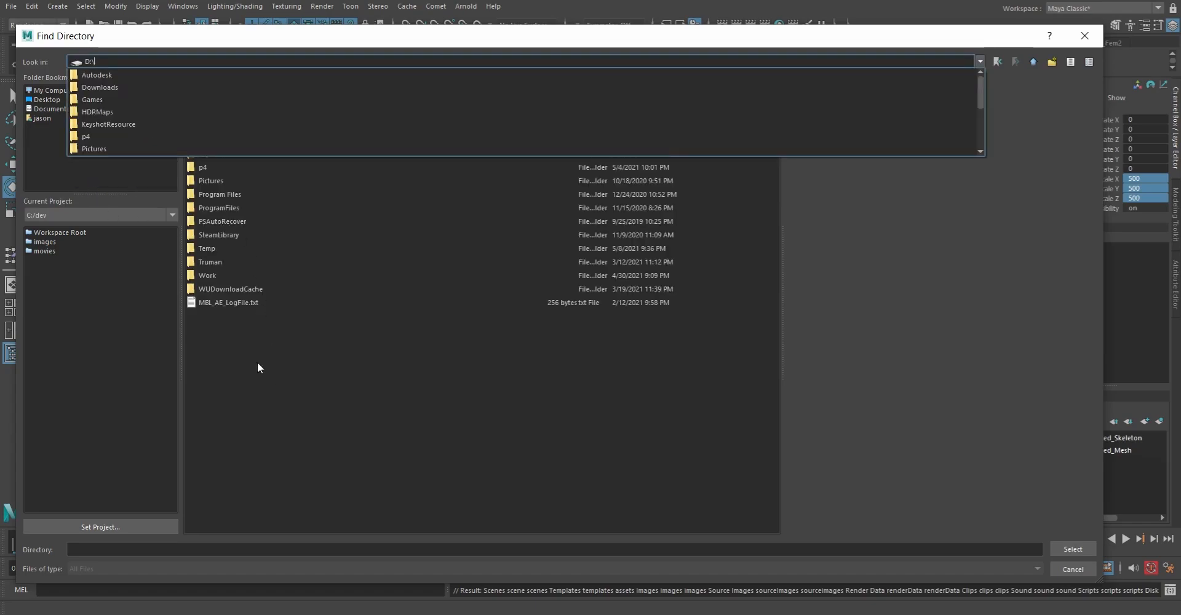
pyautogui.click(289, 383)
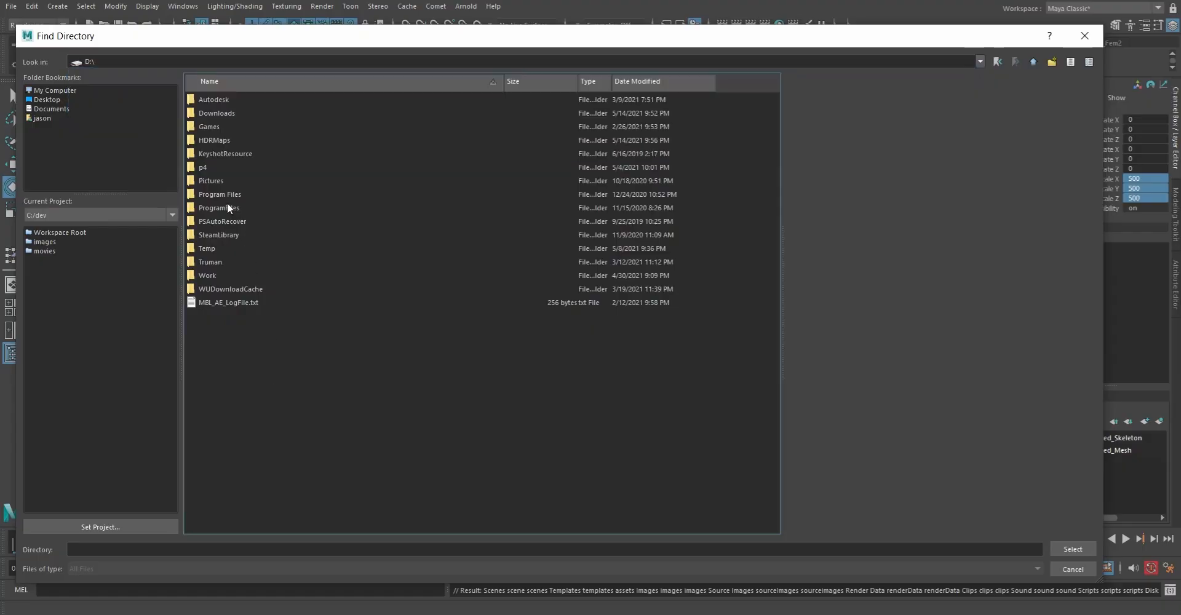
pyautogui.rightClick(248, 365)
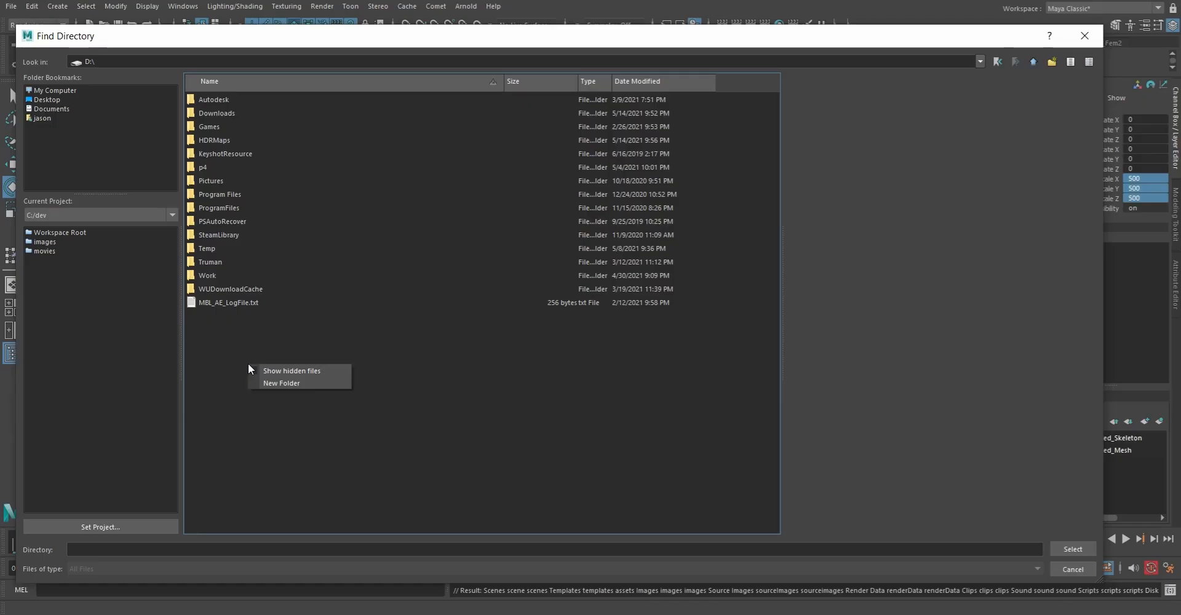
pyautogui.click(296, 383)
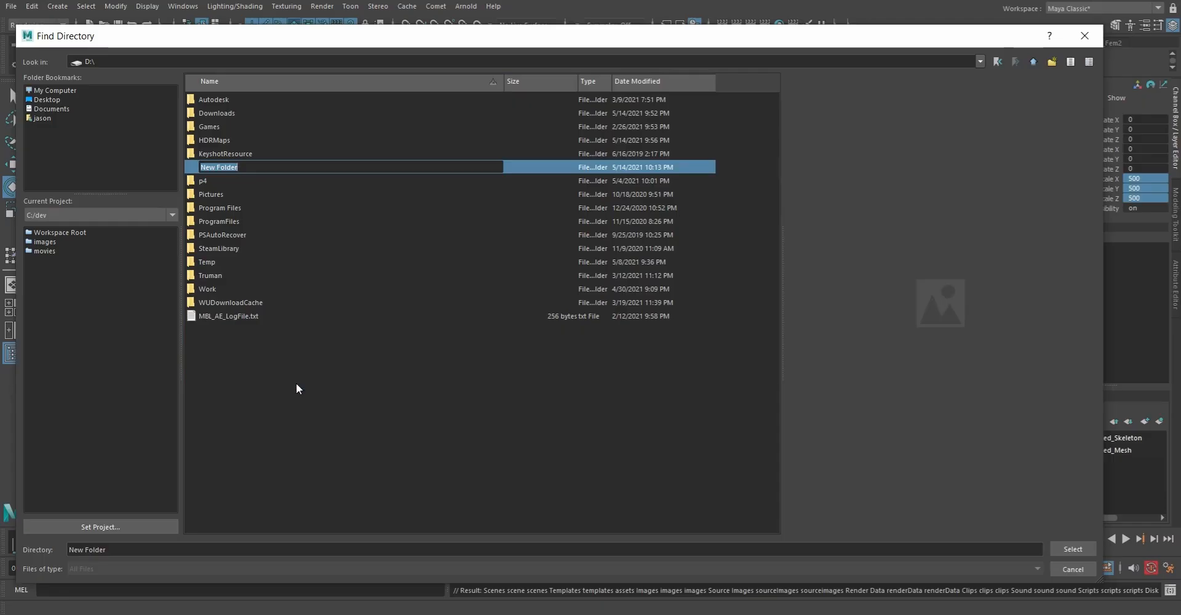
pyautogui.write('Renders')
pyautogui.press('Return')
pyautogui.press('Return')
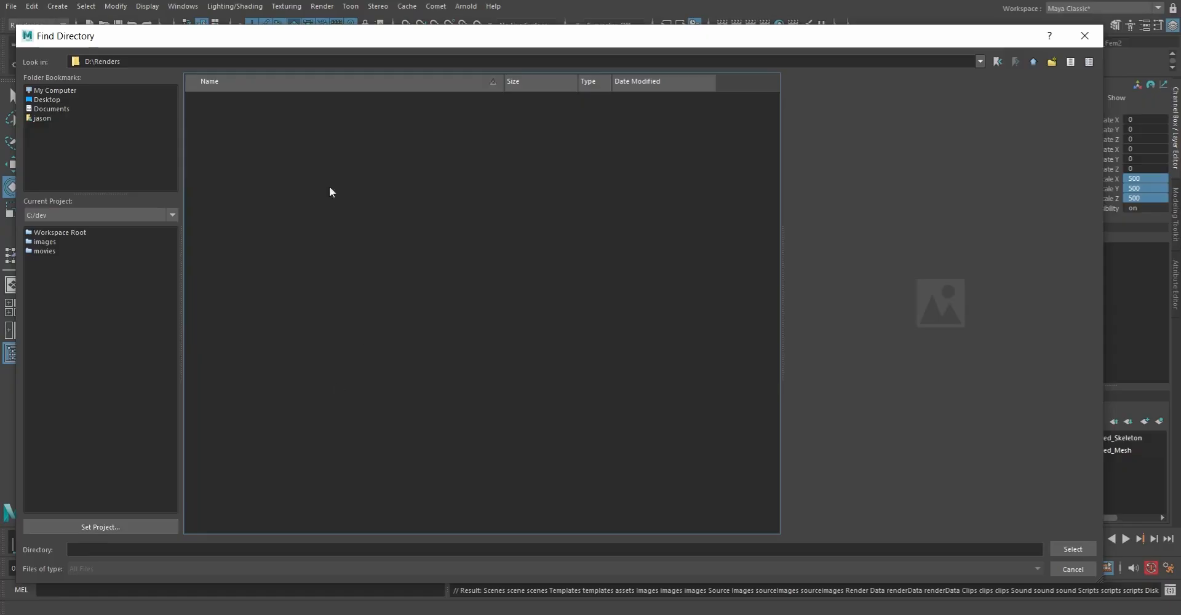
# Step: Choose D:/Renders as the alternate output file location and render the sequence
pyautogui.click(1070, 552)
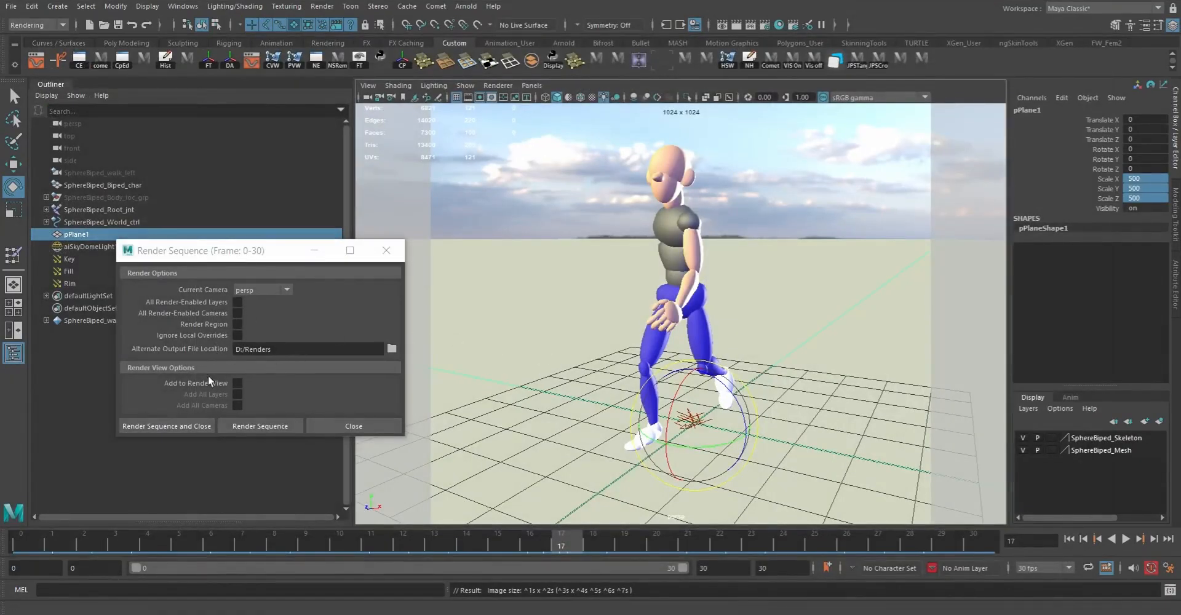
pyautogui.click(264, 426)
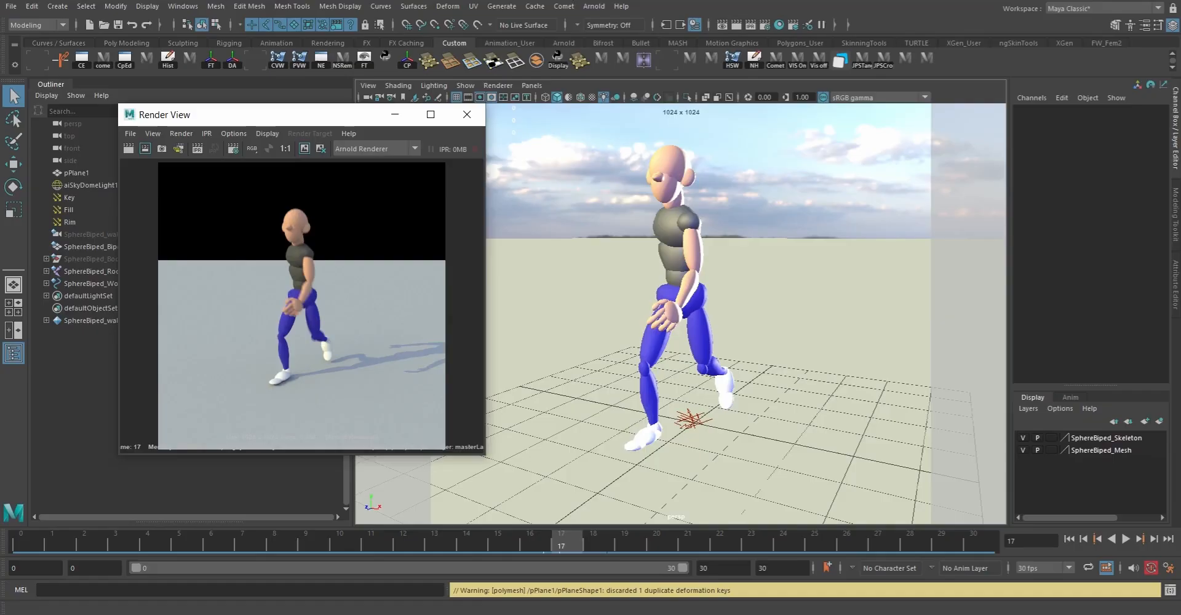
# Step: Open the View Sequence file browser and navigate from the project images folder to the D: drive
pyautogui.click(453, 0)
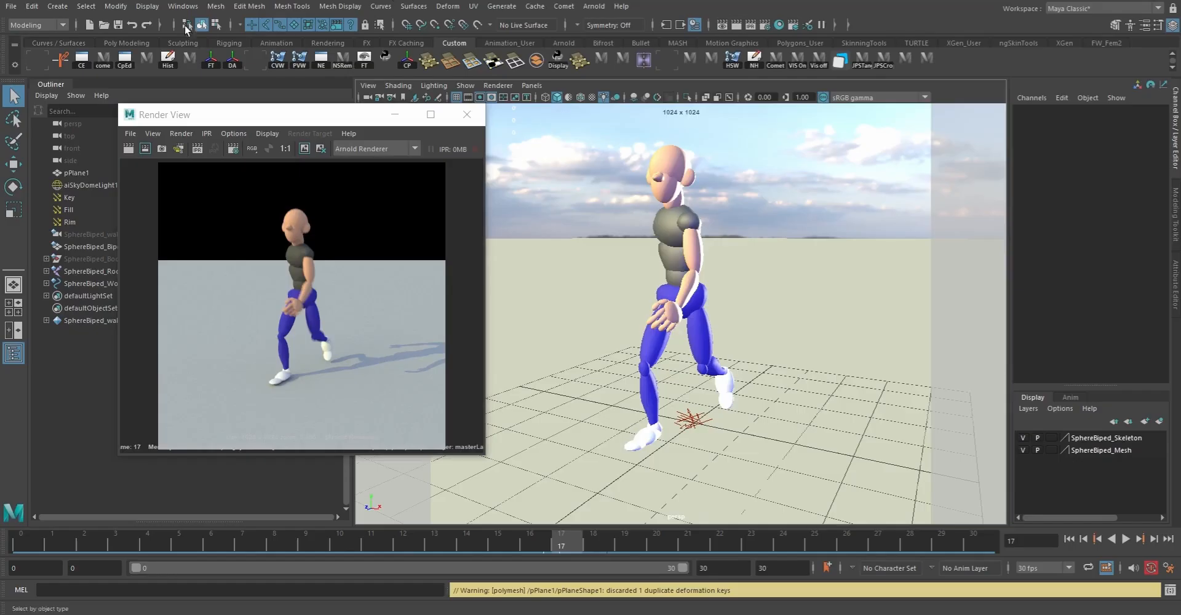
pyautogui.click(9, 7)
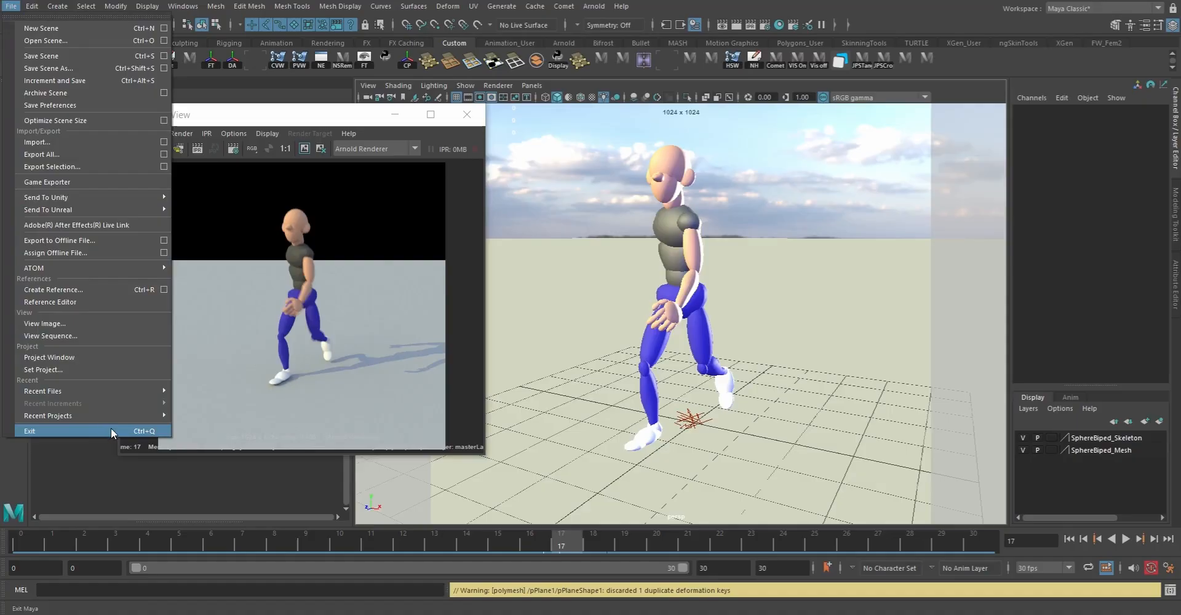
pyautogui.click(58, 335)
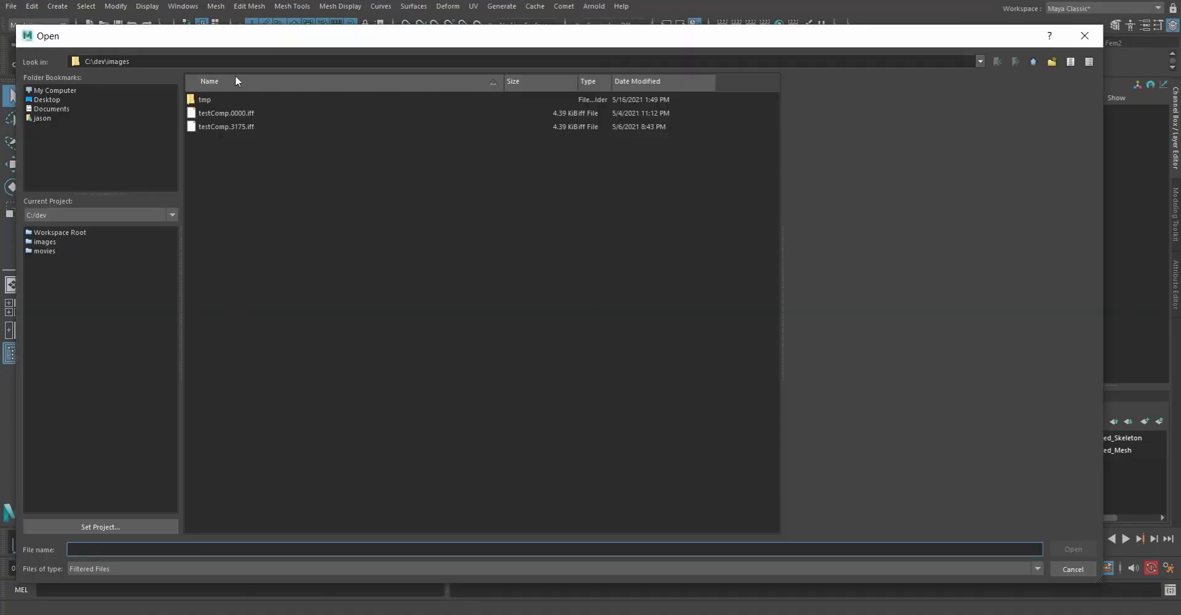
pyautogui.click(980, 61)
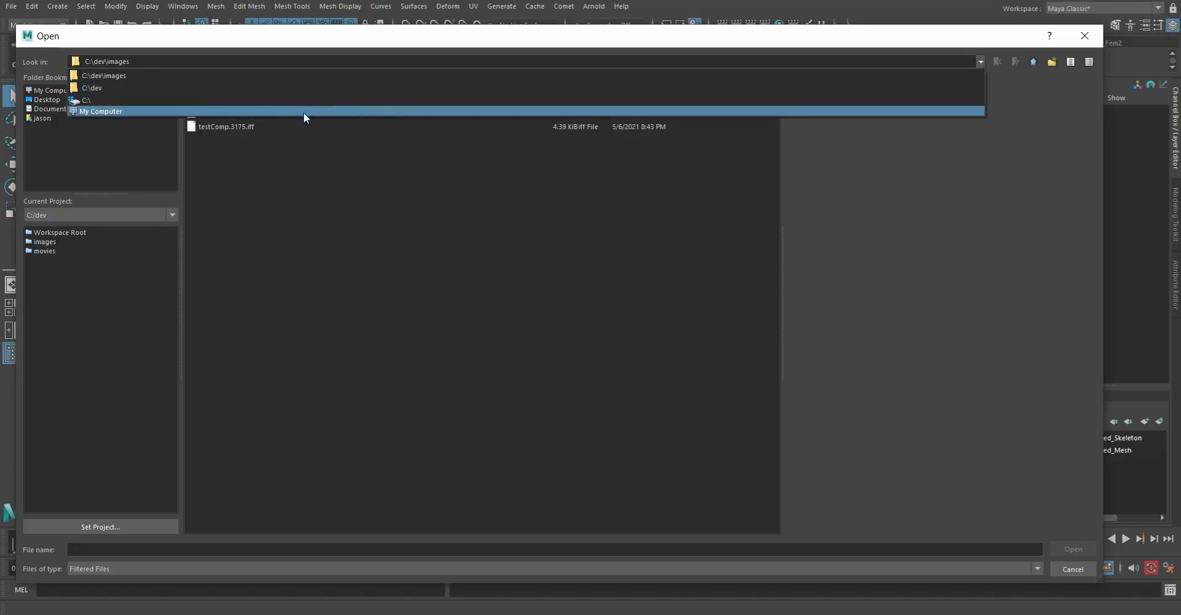
pyautogui.click(183, 101)
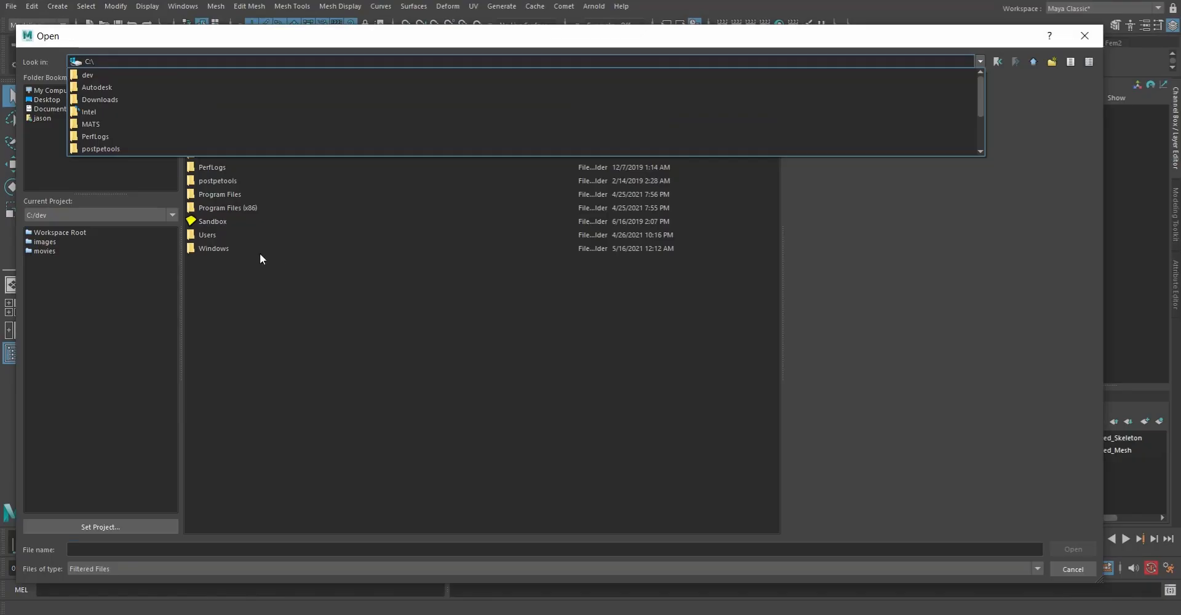
pyautogui.click(979, 61)
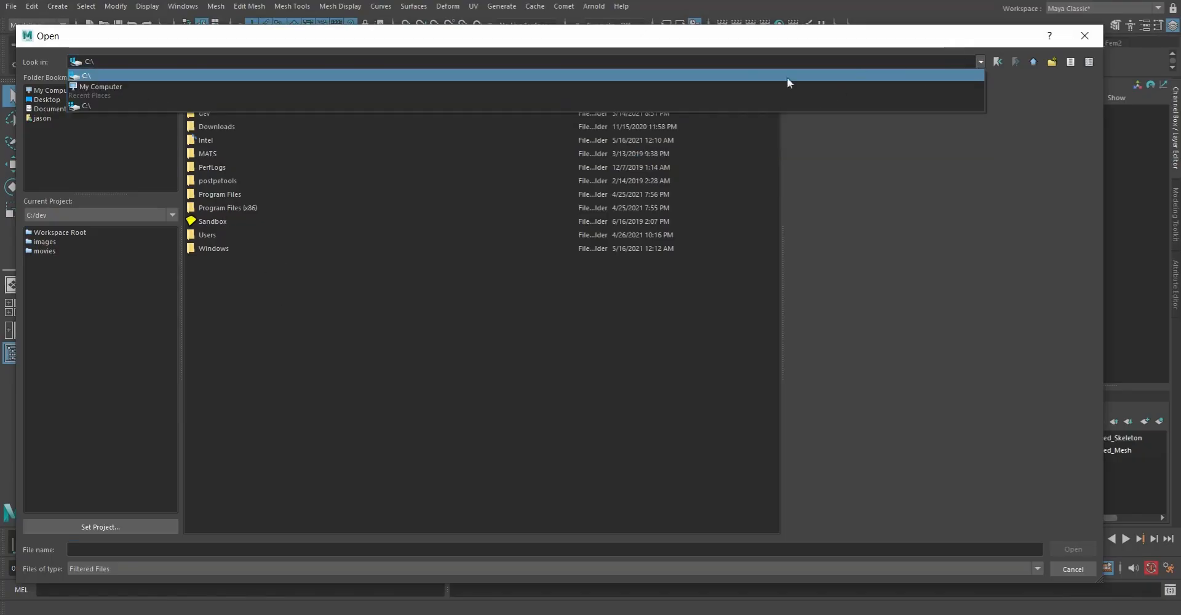
pyautogui.click(116, 87)
pyautogui.doubleClick(208, 102)
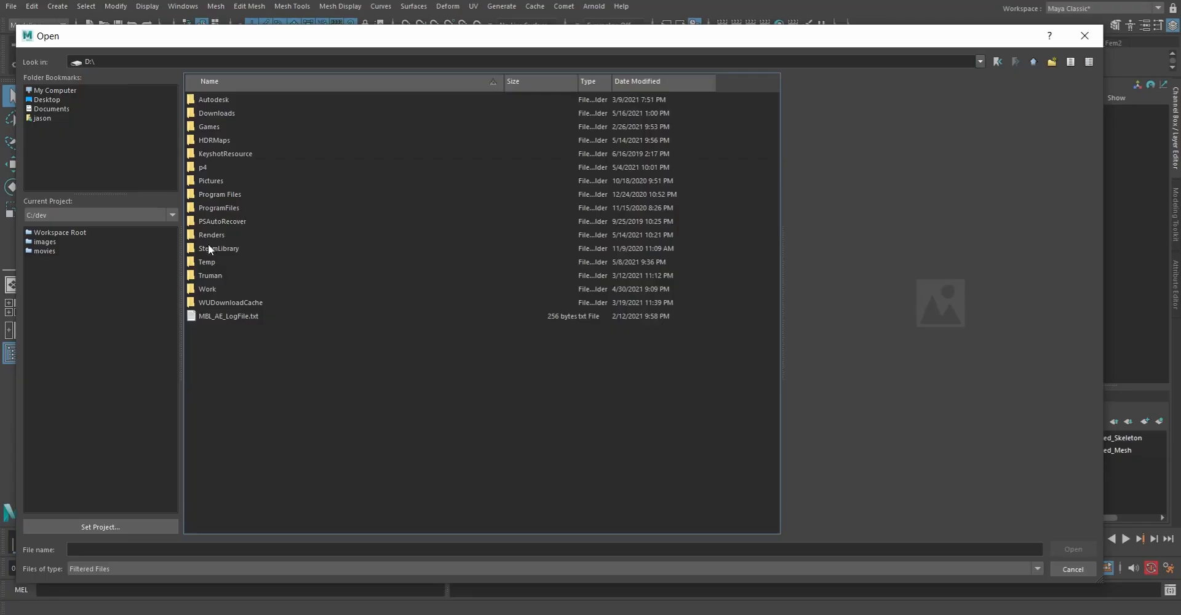
# Step: Play the rendered sequence from D:\Renders starting at SphereBipedWalk_1_0000.png, and close the sequence player and the Render View
pyautogui.doubleClick(206, 235)
pyautogui.click(254, 102)
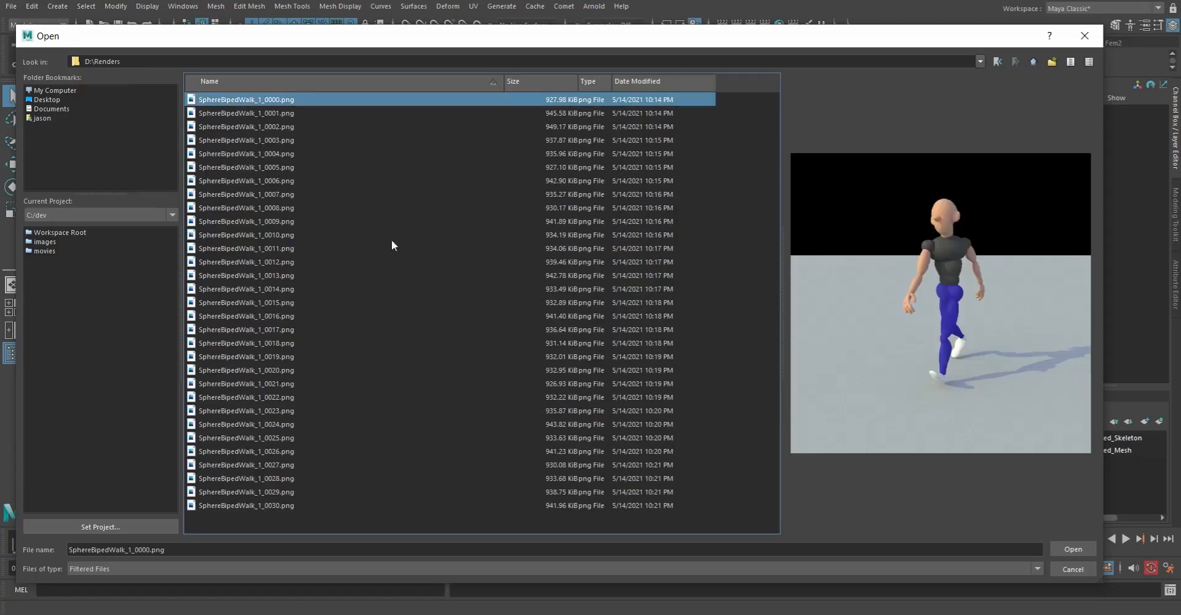
pyautogui.click(1072, 549)
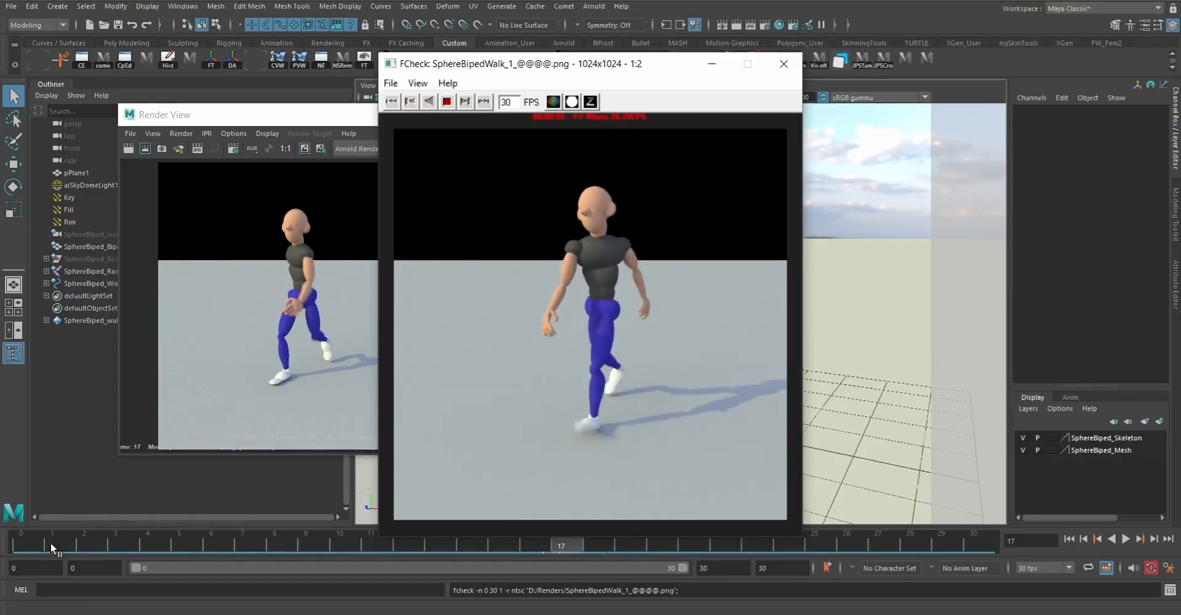
pyautogui.click(792, 69)
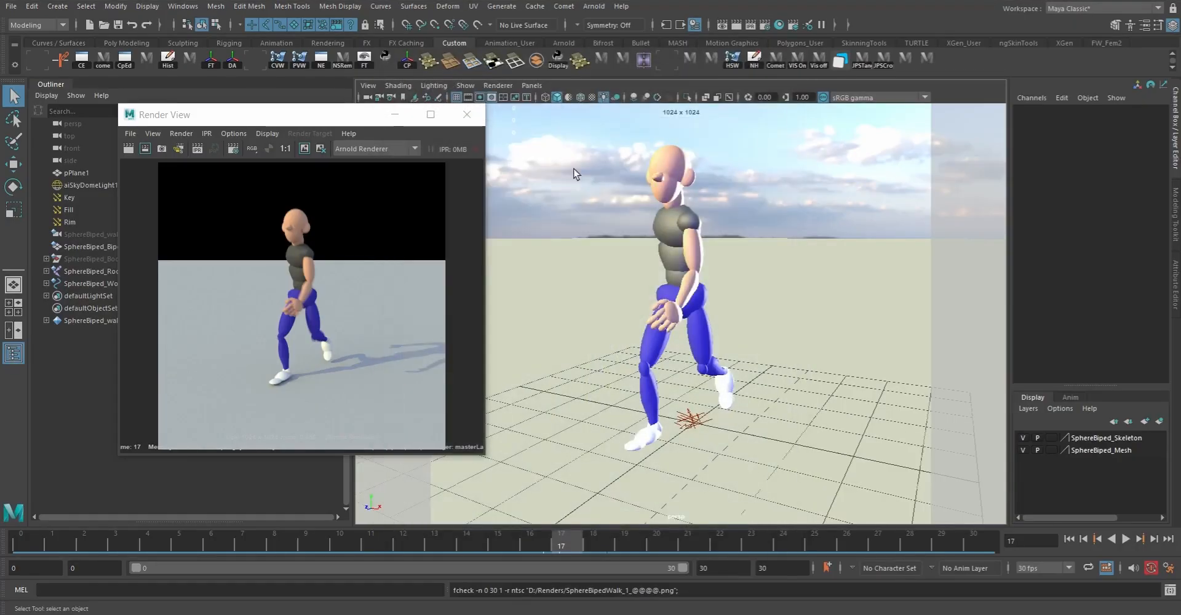
pyautogui.click(466, 115)
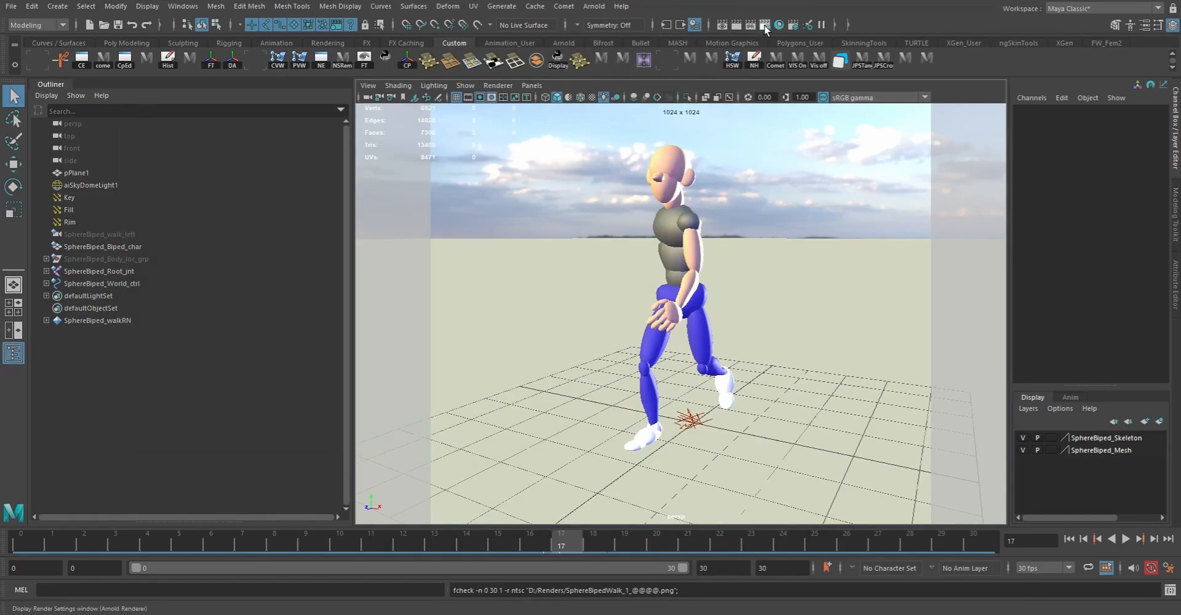
# Step: Open the Render Settings and look through the available image formats, keeping png
pyautogui.click(765, 25)
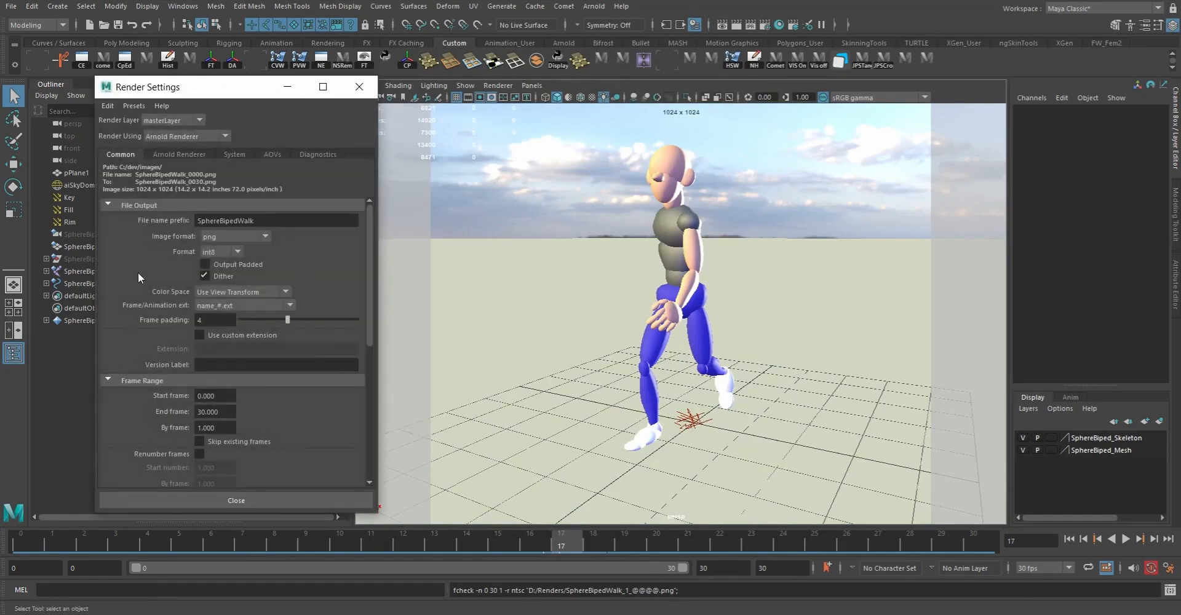
pyautogui.click(255, 233)
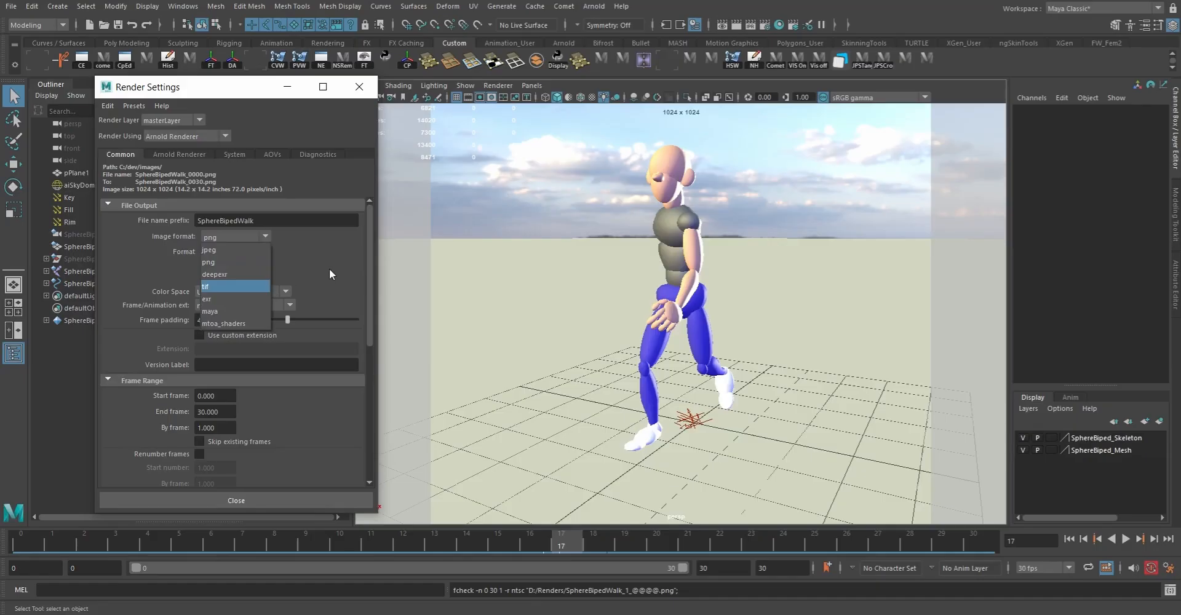
pyautogui.click(249, 234)
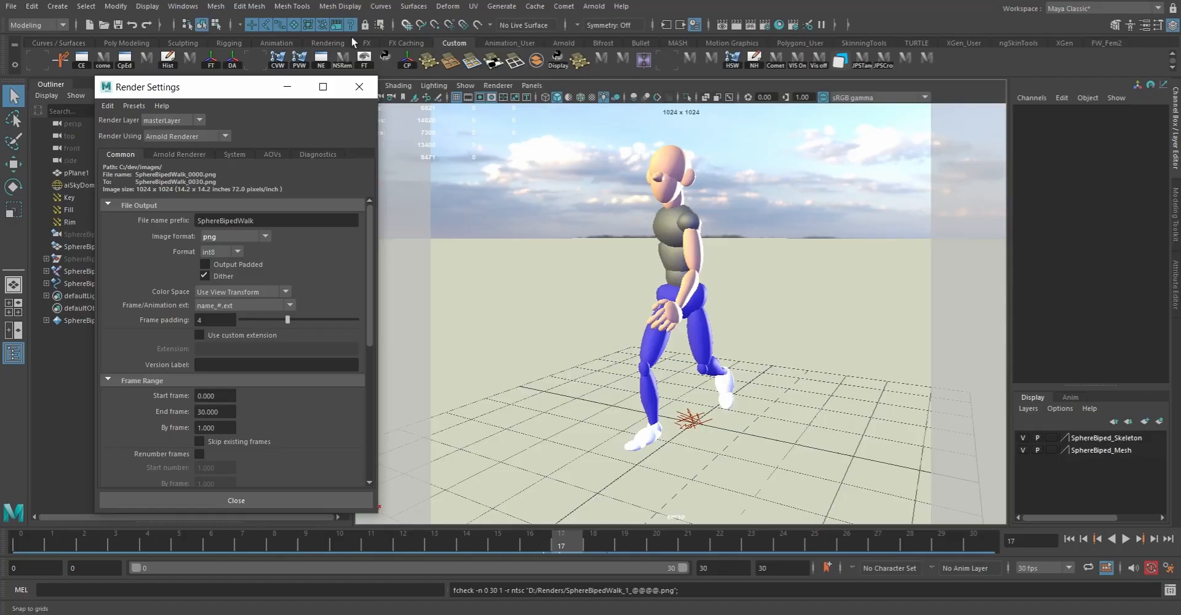
# Step: Switch to the Rendering menu set, check the camera choices in the Render Sequence options, and close that dialog
pyautogui.click(46, 25)
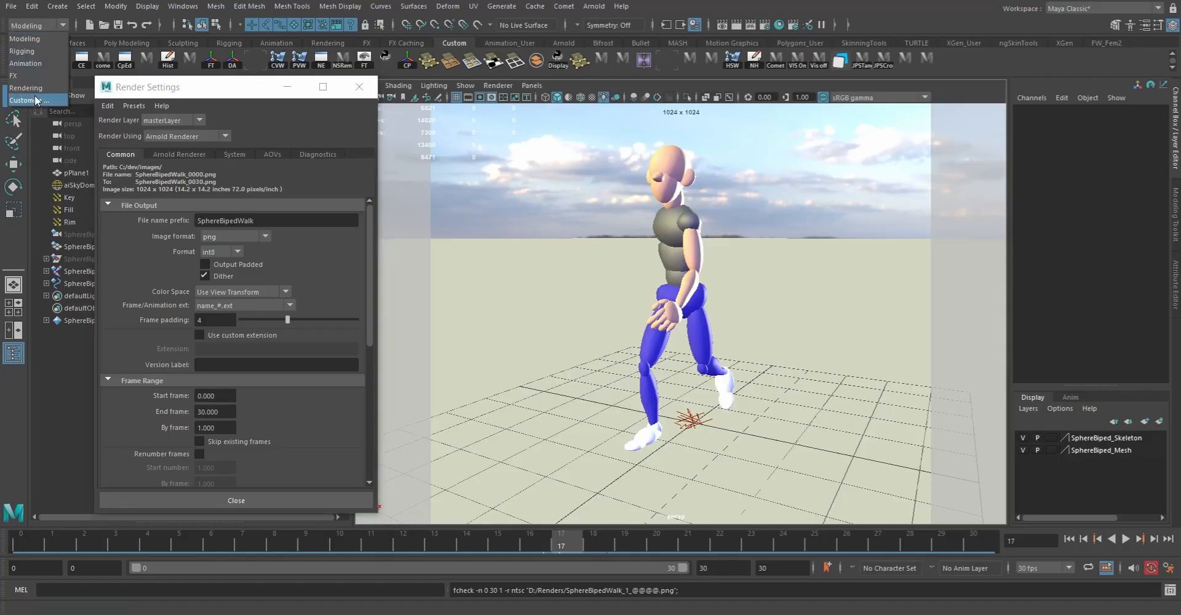
pyautogui.click(27, 87)
pyautogui.click(316, 6)
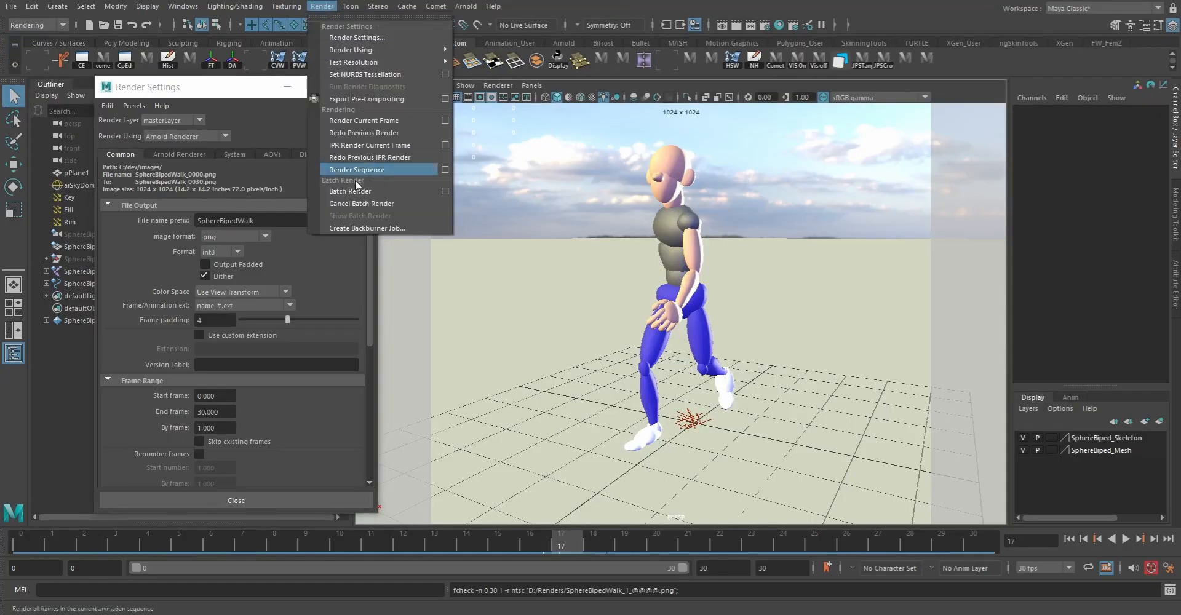
pyautogui.click(444, 170)
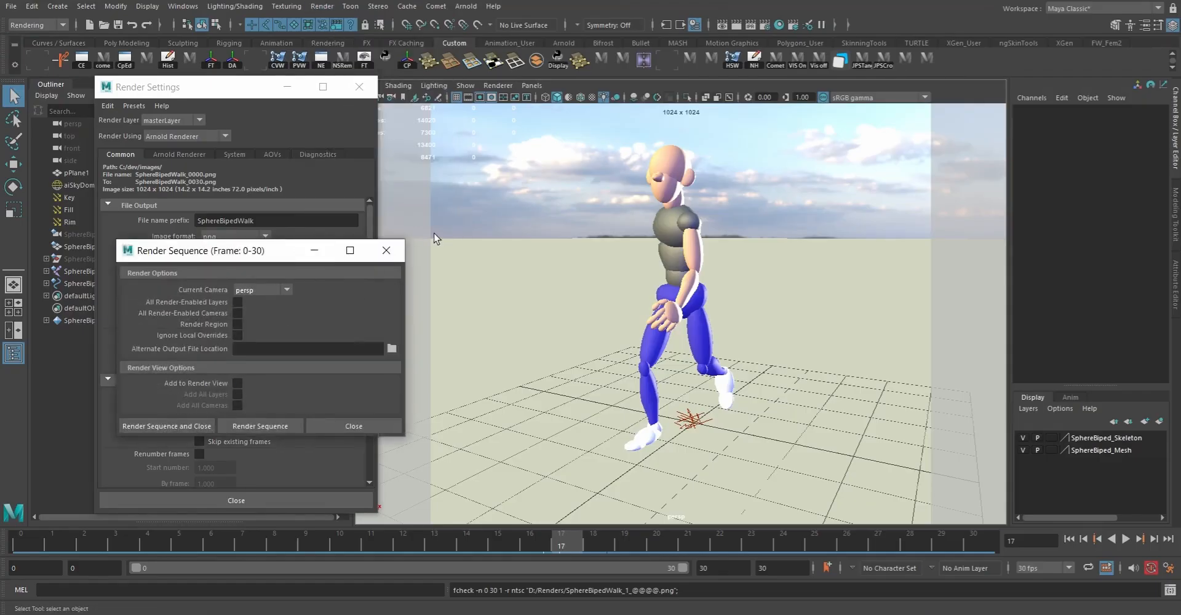
pyautogui.moveTo(271, 259); pyautogui.dragTo(418, 295)
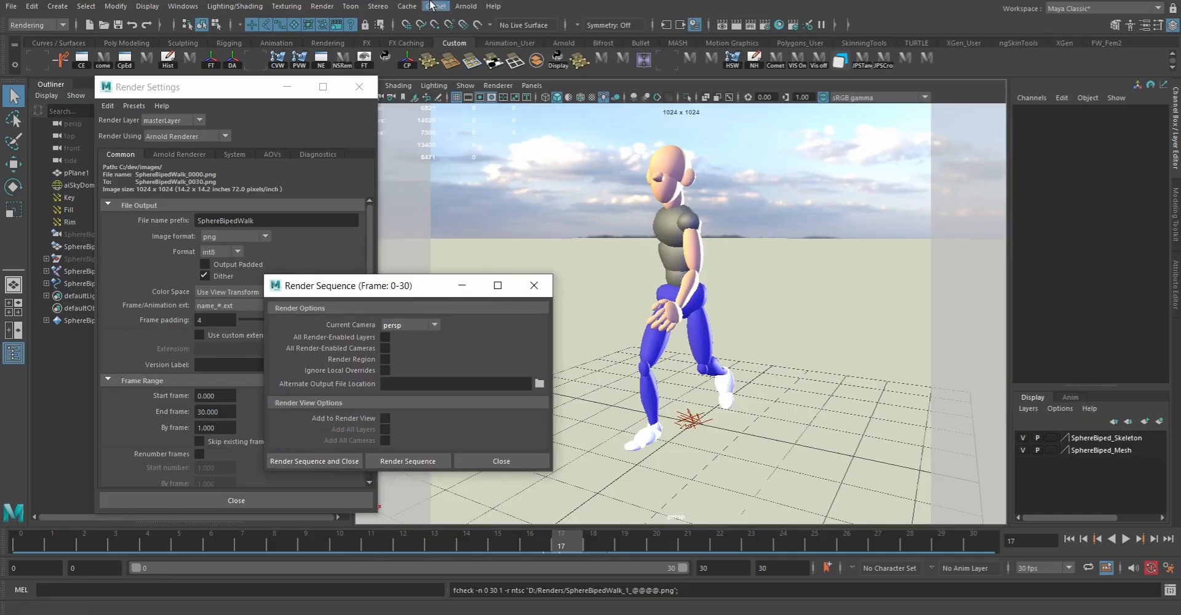
pyautogui.click(403, 322)
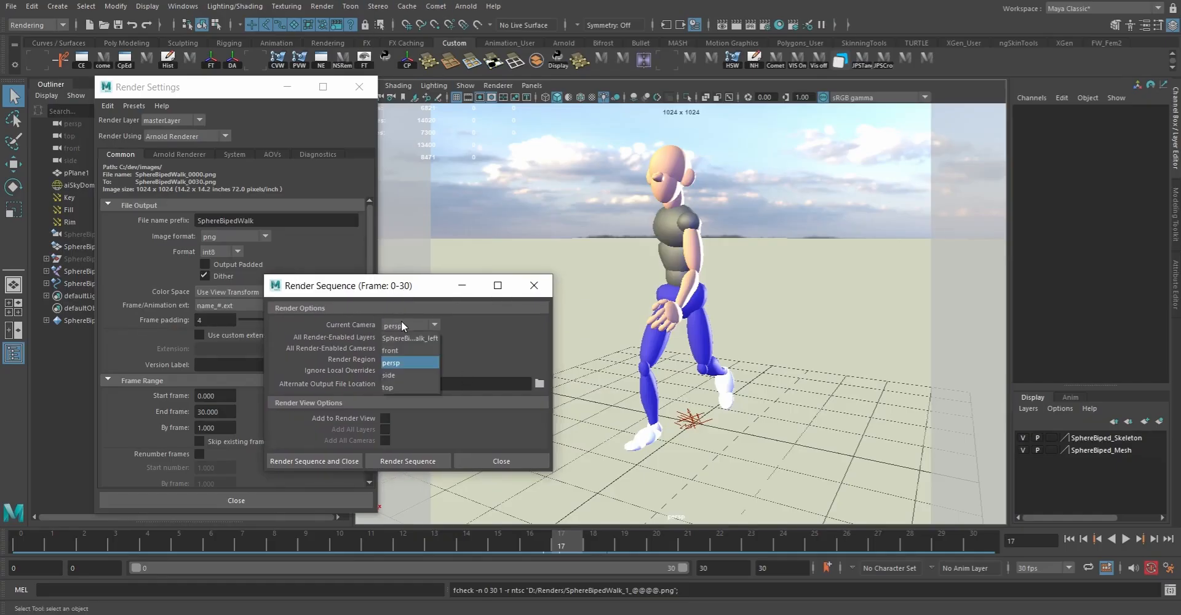
pyautogui.click(488, 314)
pyautogui.click(501, 462)
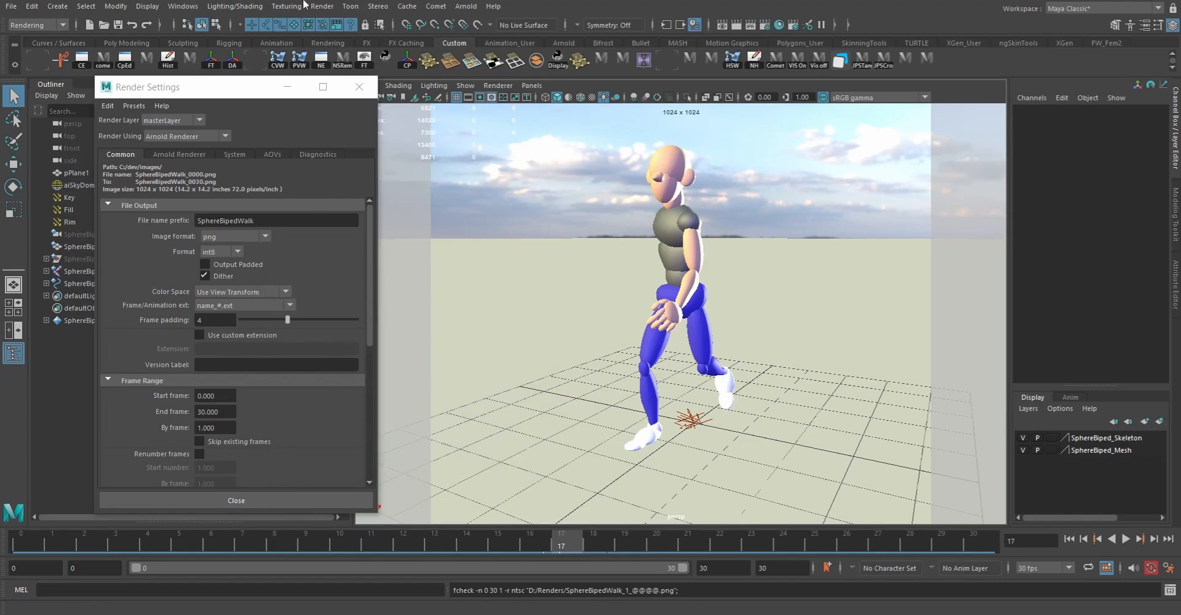
# Step: Review the batch rendering commands and the image format choices in the Render Settings, keeping png, and close the settings
pyautogui.click(327, 7)
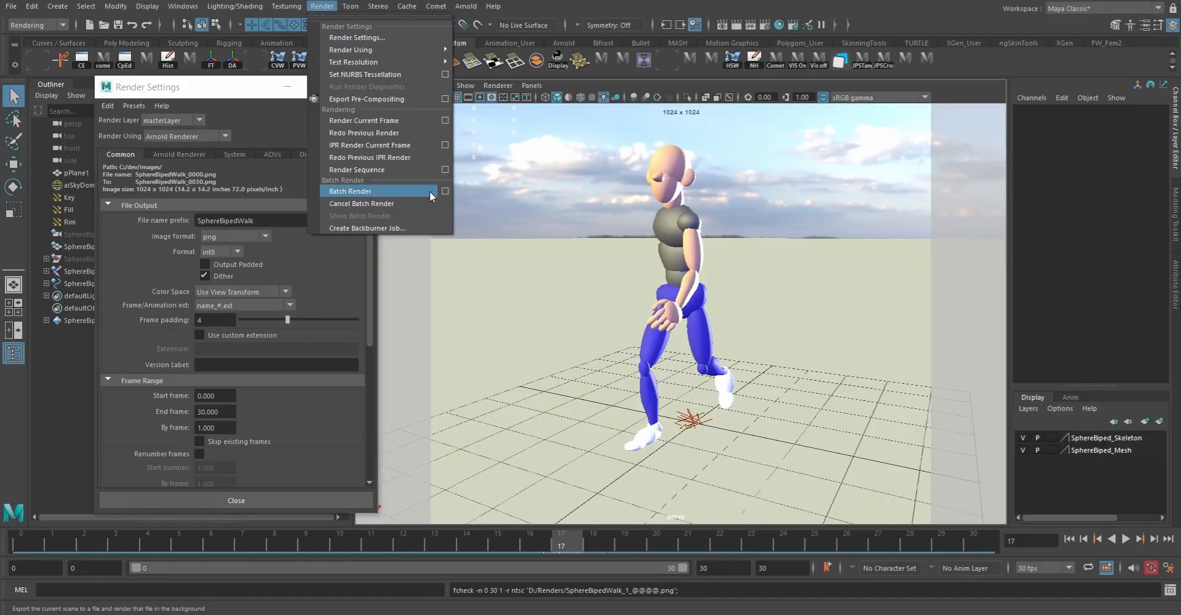
pyautogui.click(389, 37)
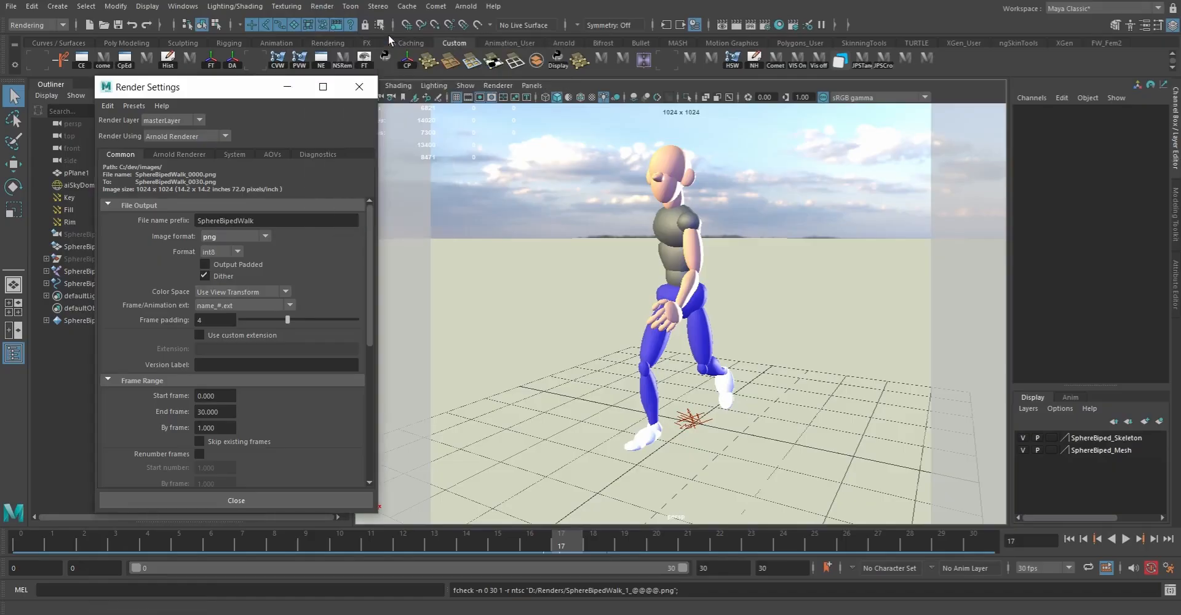
pyautogui.click(236, 237)
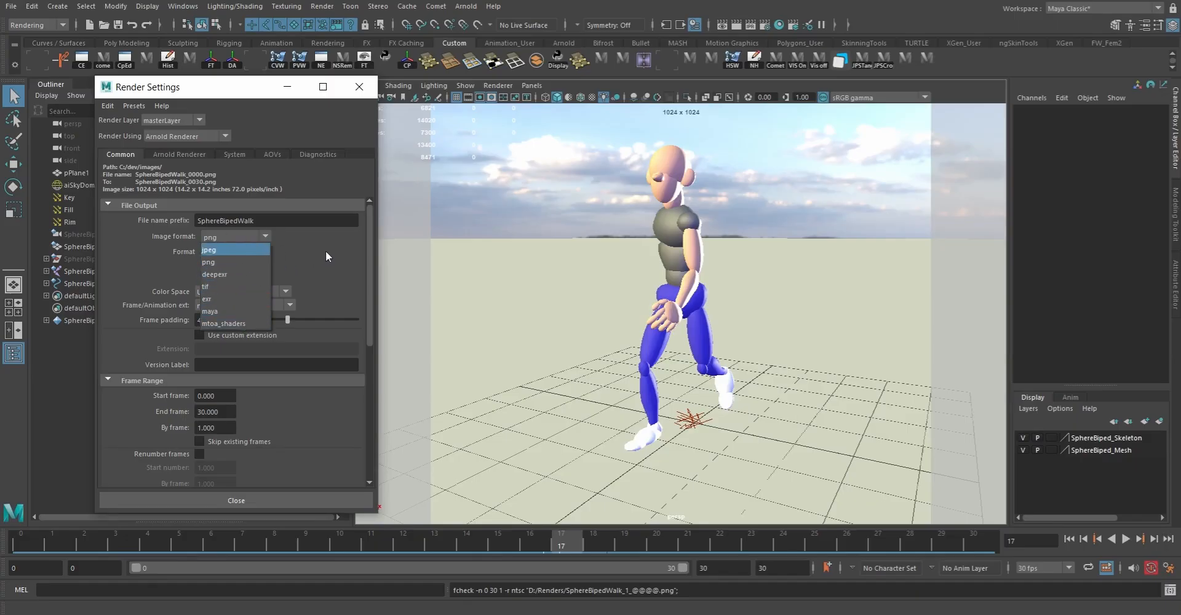
pyautogui.click(257, 234)
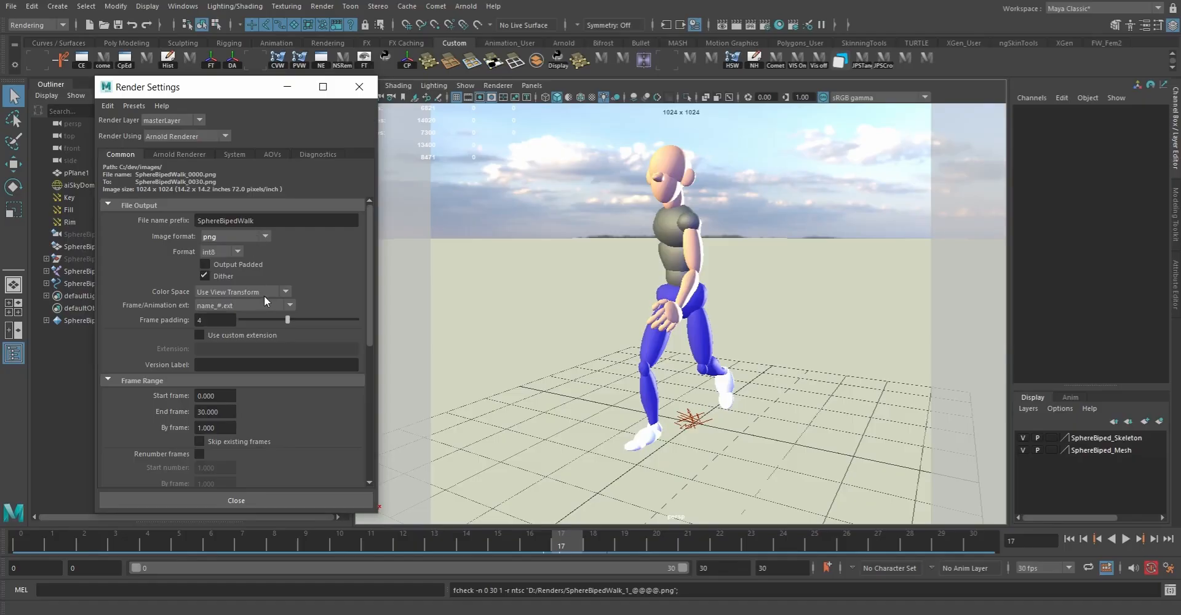
pyautogui.moveTo(371, 235)
pyautogui.mouseDown()
pyautogui.moveTo(375, 393)
pyautogui.moveTo(368, 227)
pyautogui.mouseUp()
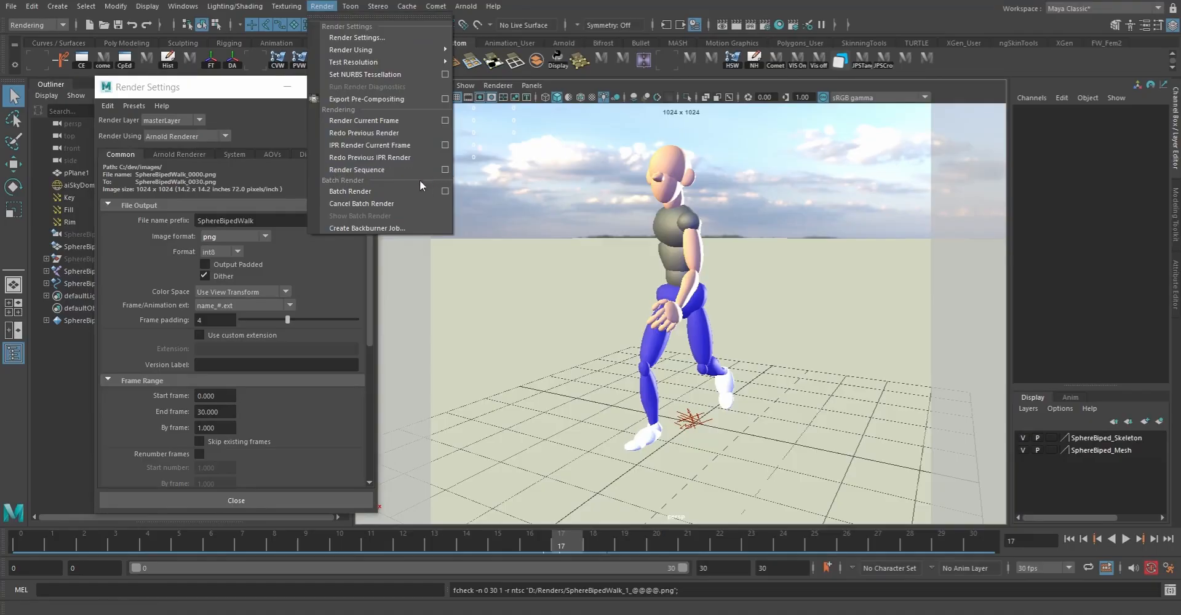
pyautogui.click(378, 38)
pyautogui.click(221, 236)
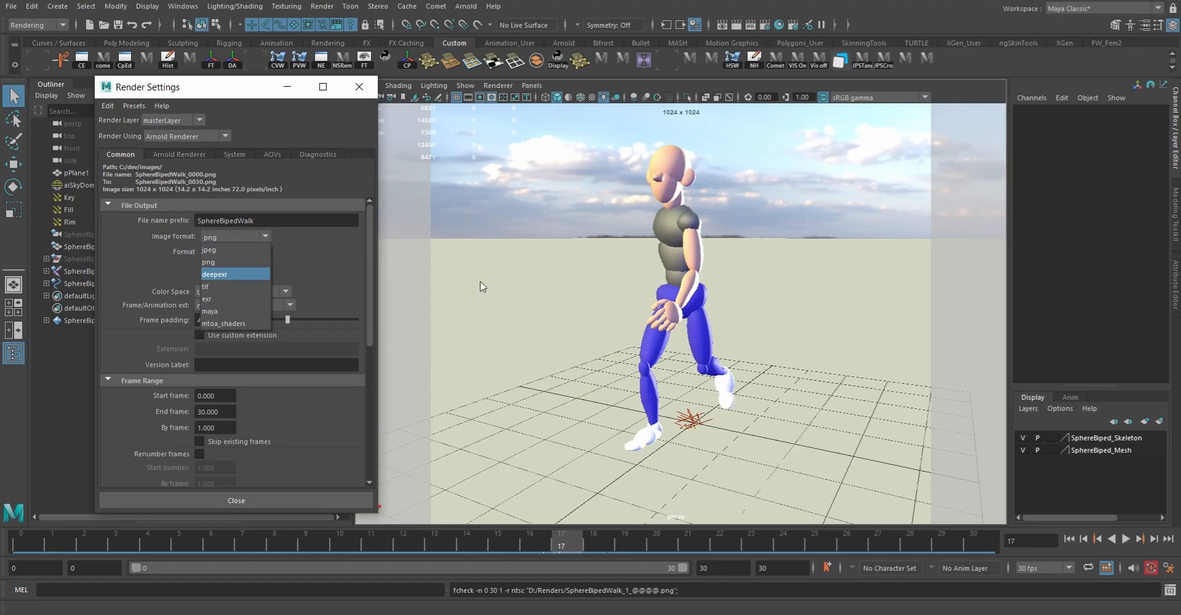
pyautogui.click(214, 92)
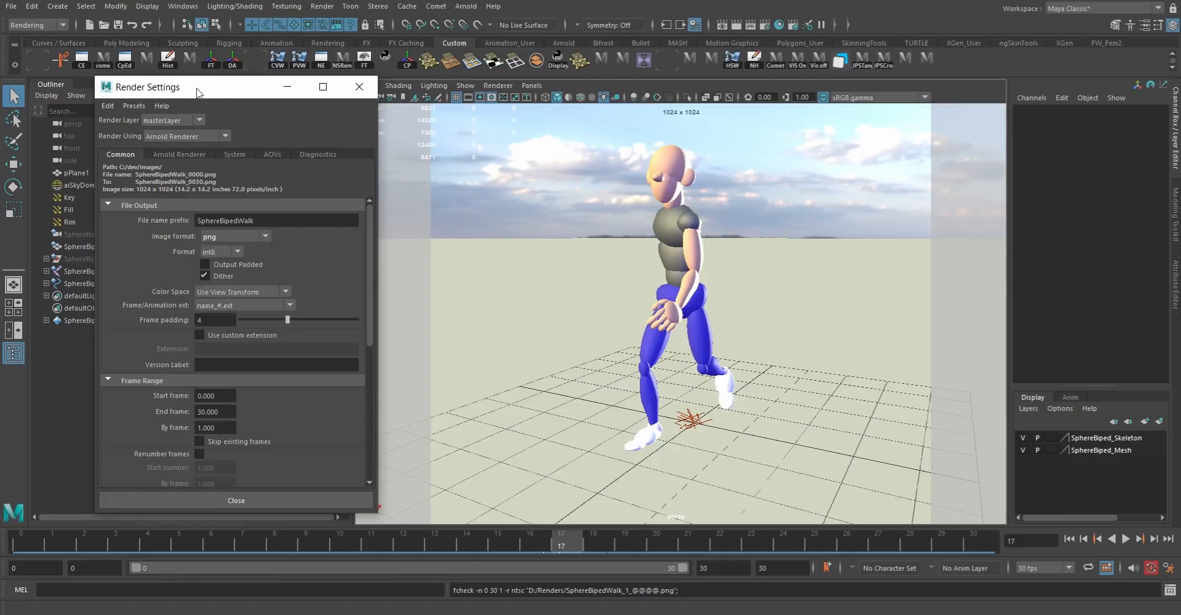
pyautogui.click(360, 87)
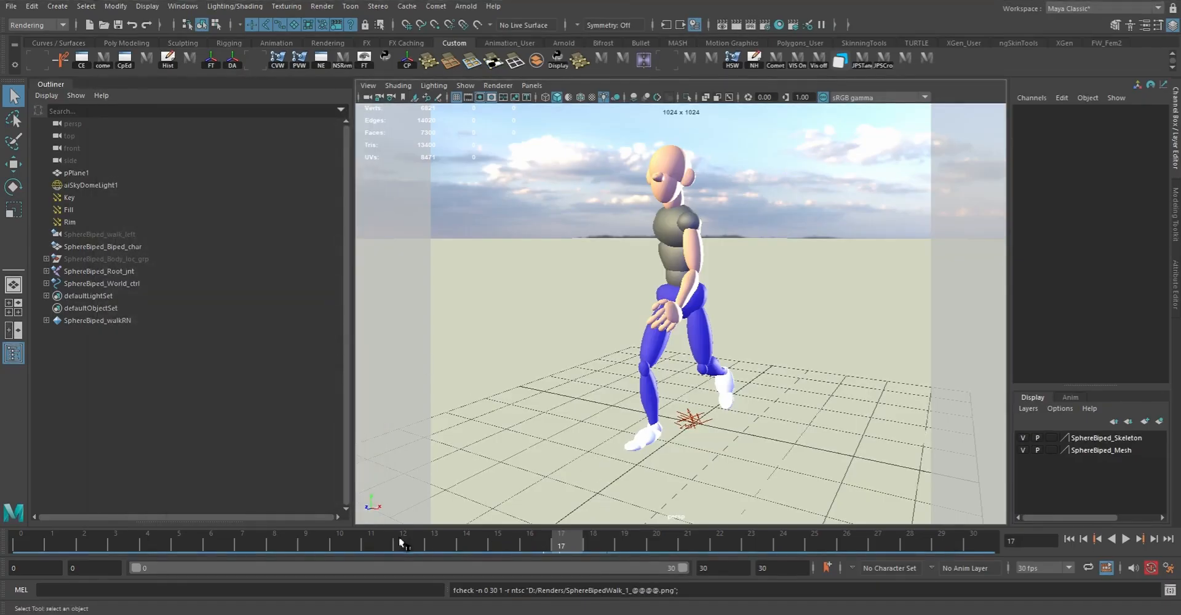
# Step: Select frames 0 through 29 on the time slider and open the Playblast options, moving the dialog clear of the character
pyautogui.rightClick(292, 541)
pyautogui.click(223, 541)
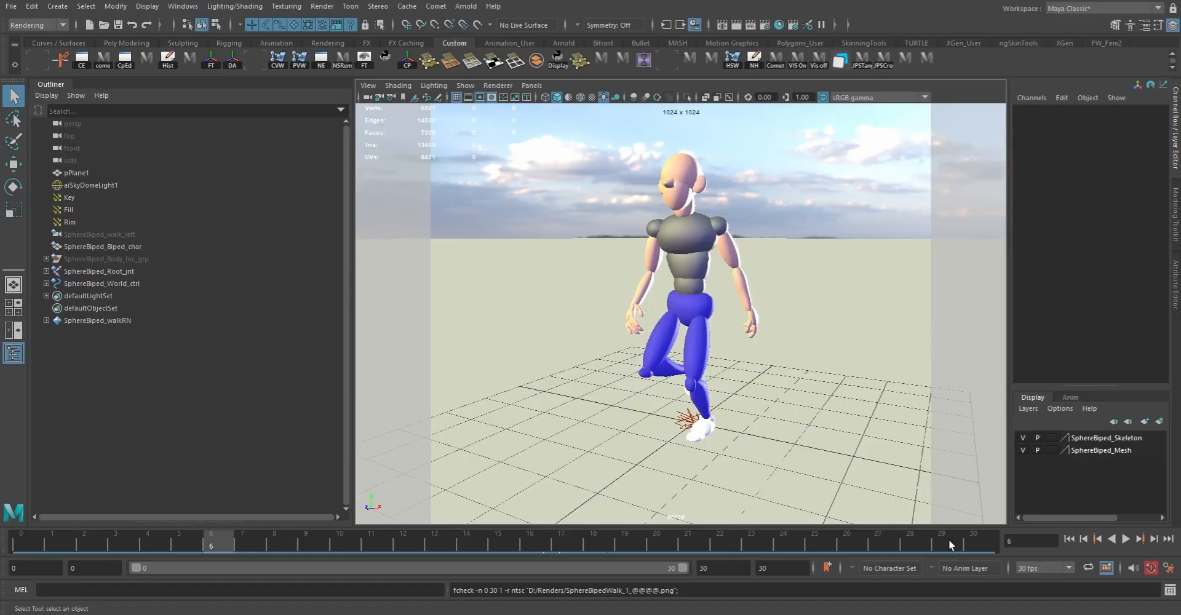
pyautogui.keyDown('shift'); pyautogui.moveTo(23, 545); pyautogui.dragTo(944, 542); pyautogui.keyUp('shift')
pyautogui.rightClick(927, 544)
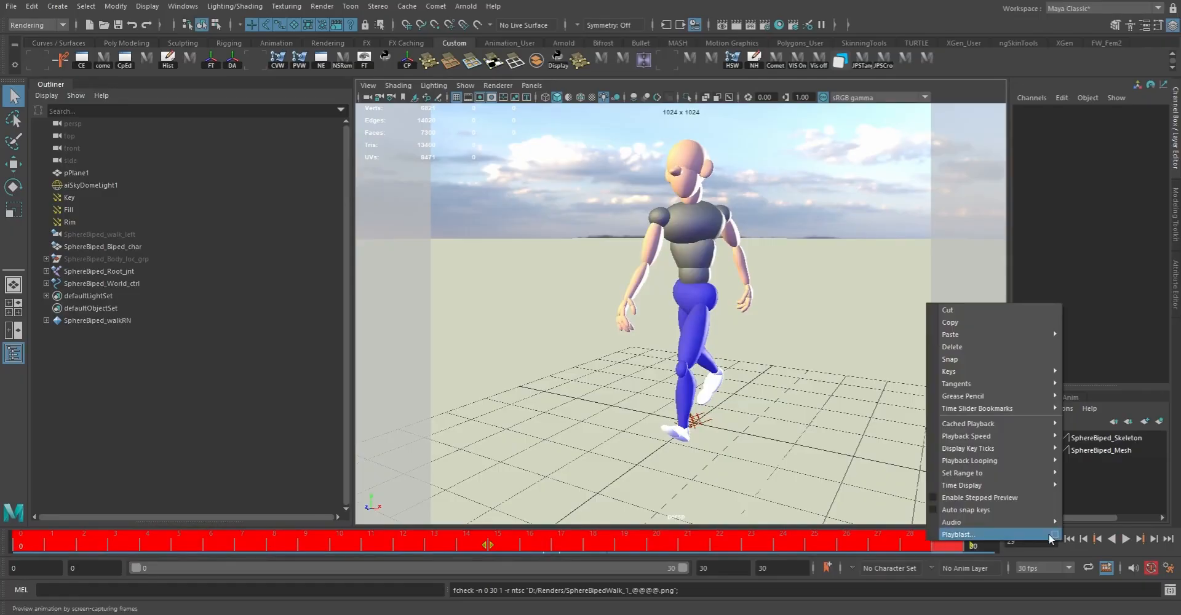
pyautogui.click(1054, 534)
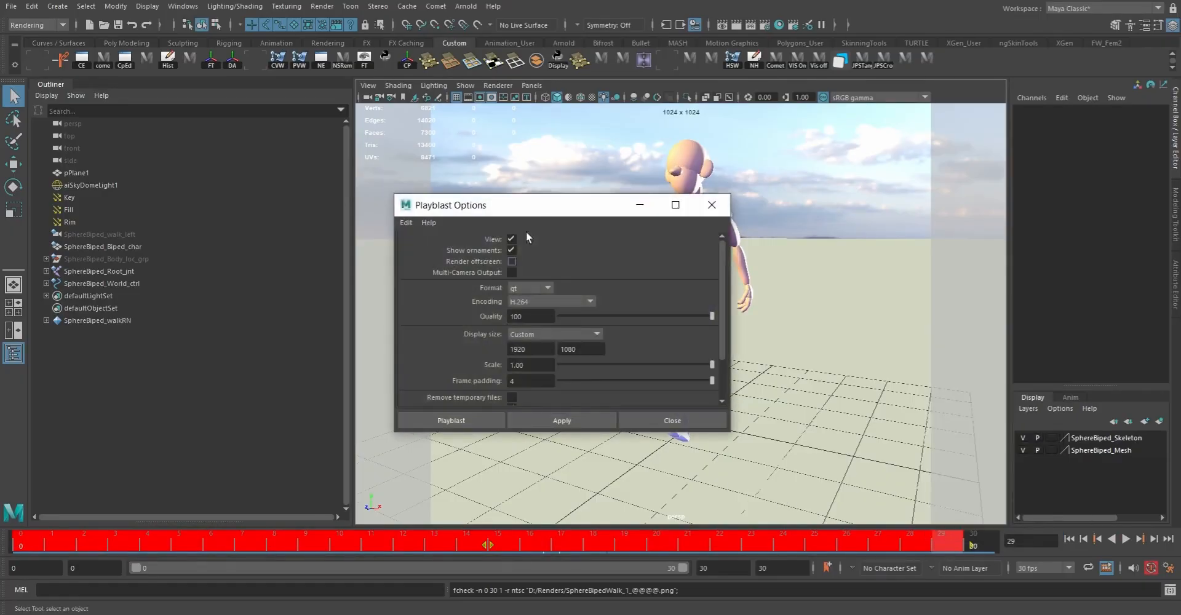
pyautogui.moveTo(544, 213); pyautogui.dragTo(300, 197)
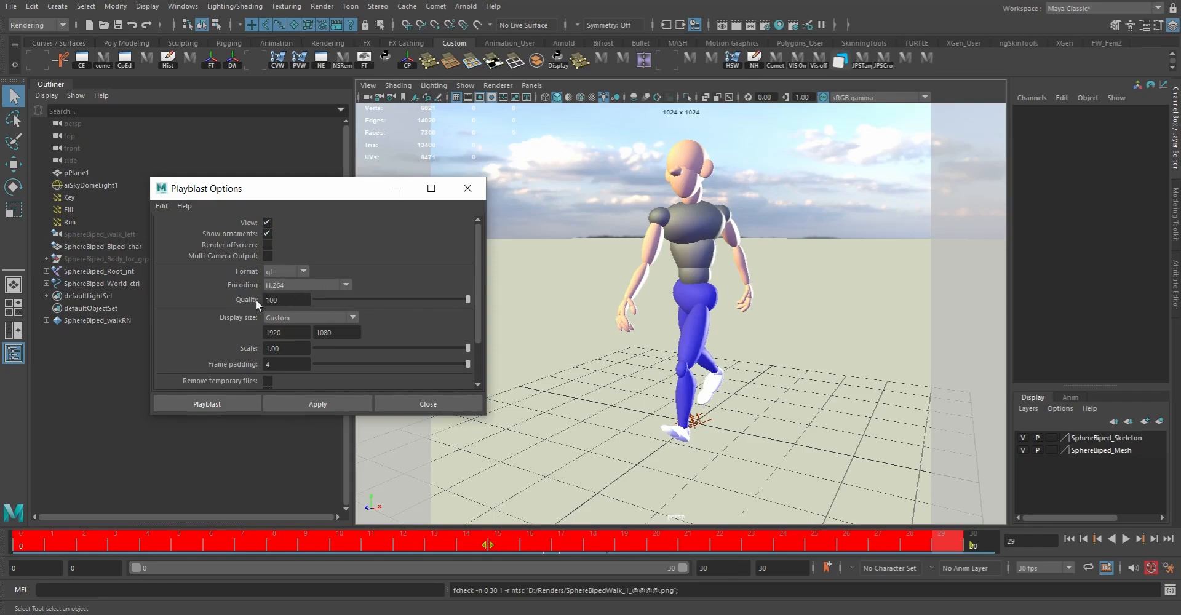
# Step: Set the playblast display size to From Render Settings and select the movie file name text
pyautogui.click(297, 315)
pyautogui.click(296, 331)
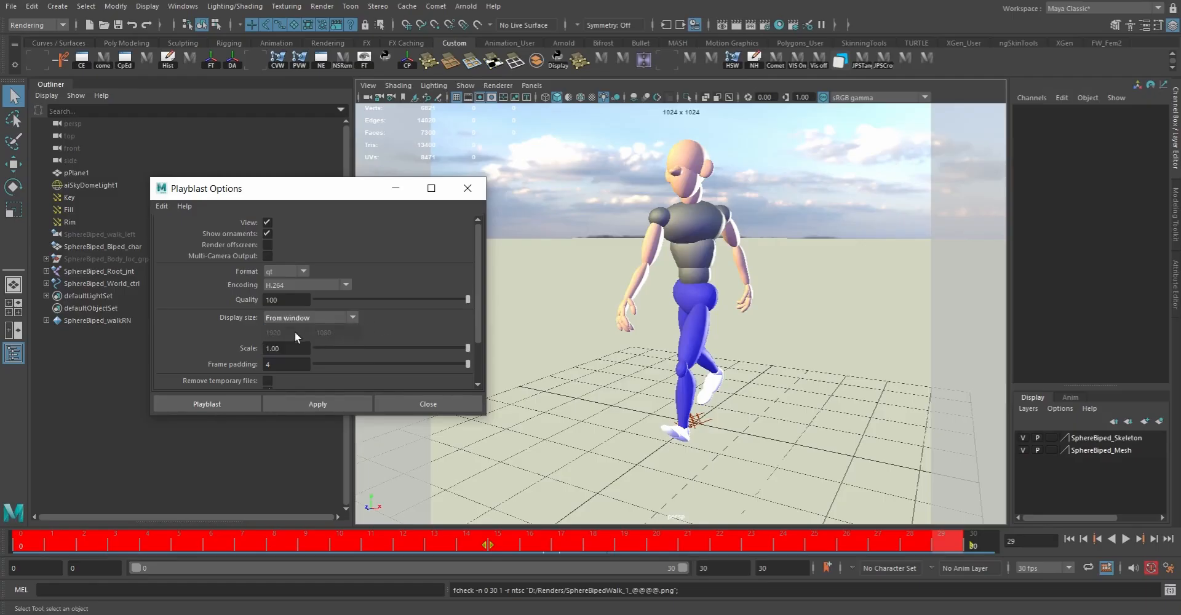
pyautogui.click(313, 319)
pyautogui.click(305, 339)
pyautogui.scroll(-3, 478, 249)
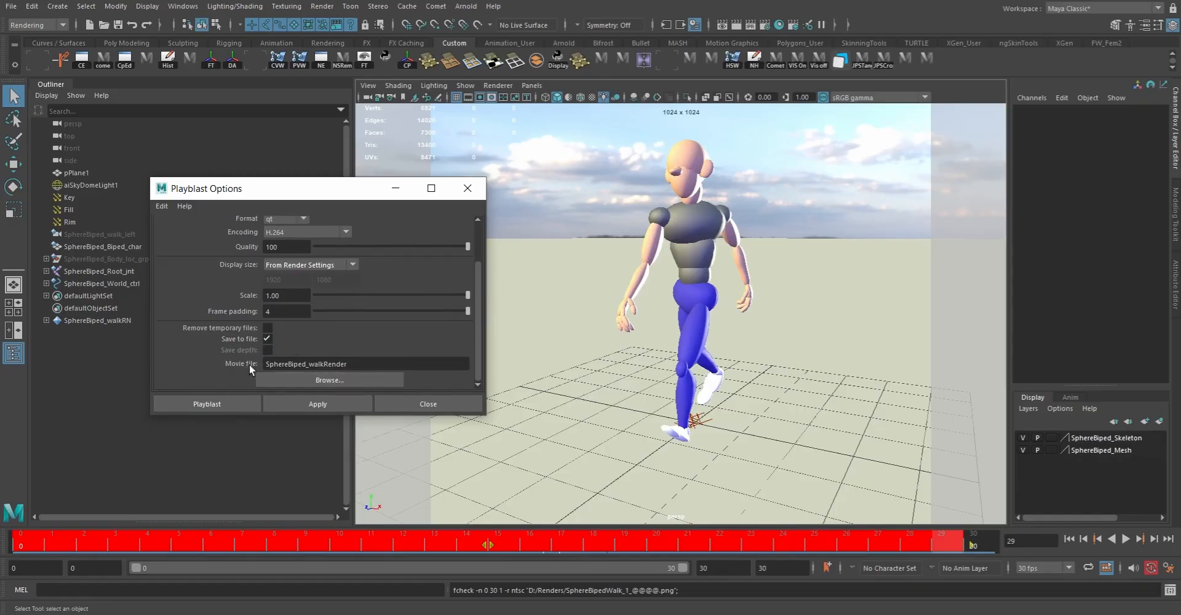
pyautogui.moveTo(368, 368); pyautogui.dragTo(231, 358)
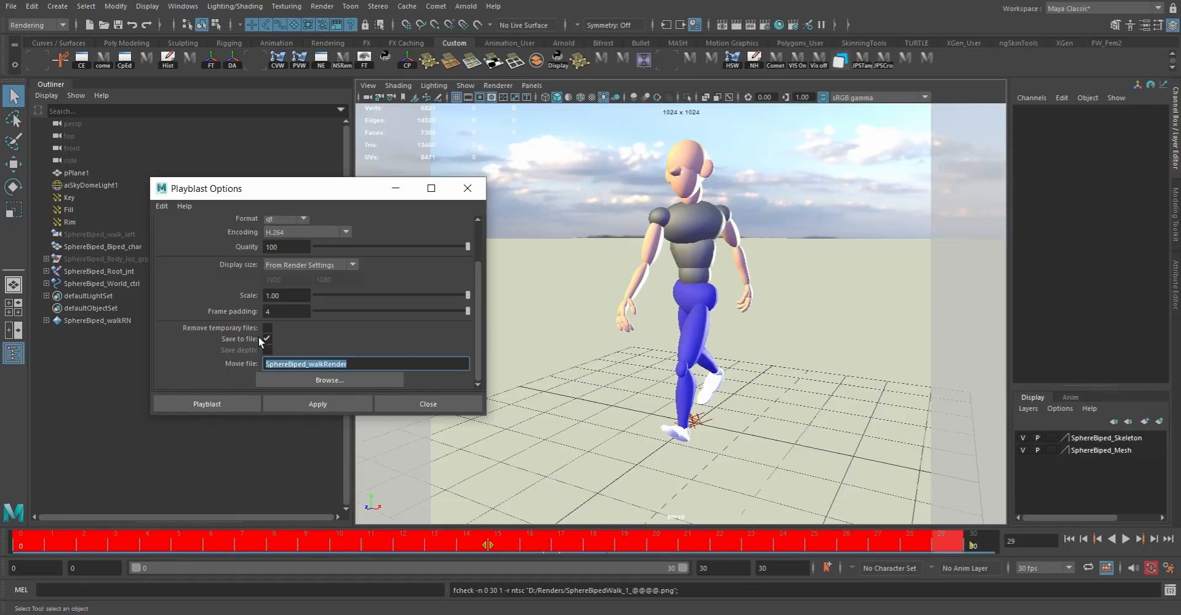
# Step: Set the playblast movie file to SphereBiped_walkRender in the D:\Renders folder and create the playblast
pyautogui.click(337, 379)
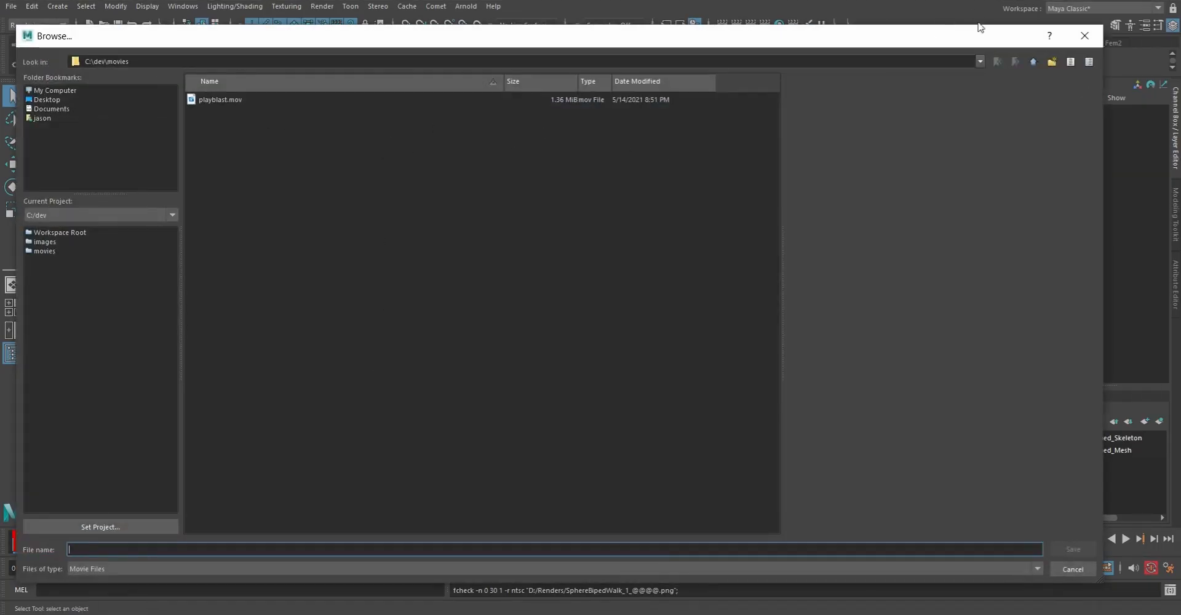
pyautogui.click(980, 62)
pyautogui.click(98, 144)
pyautogui.doubleClick(212, 234)
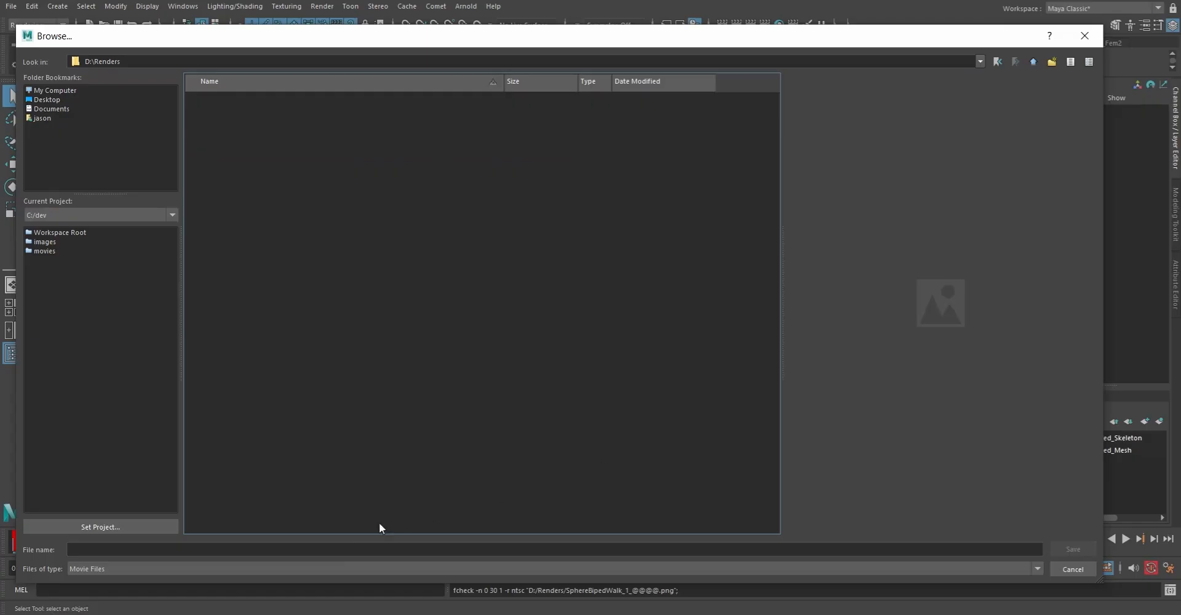
pyautogui.click(342, 552)
pyautogui.write('SphereBiped_walkRender')
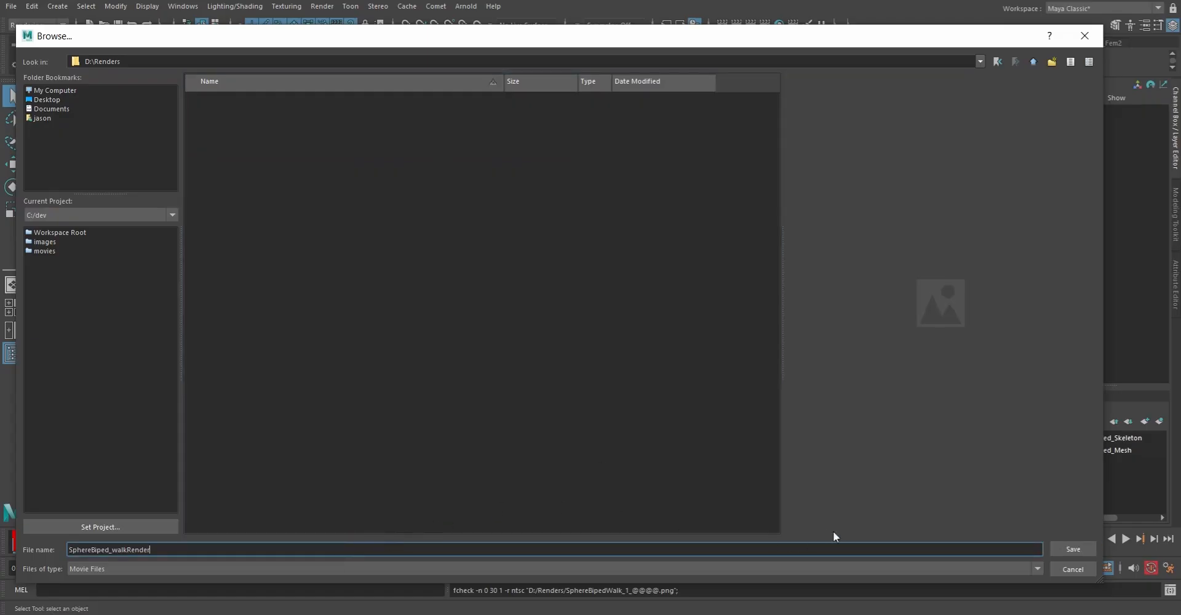
pyautogui.click(1070, 547)
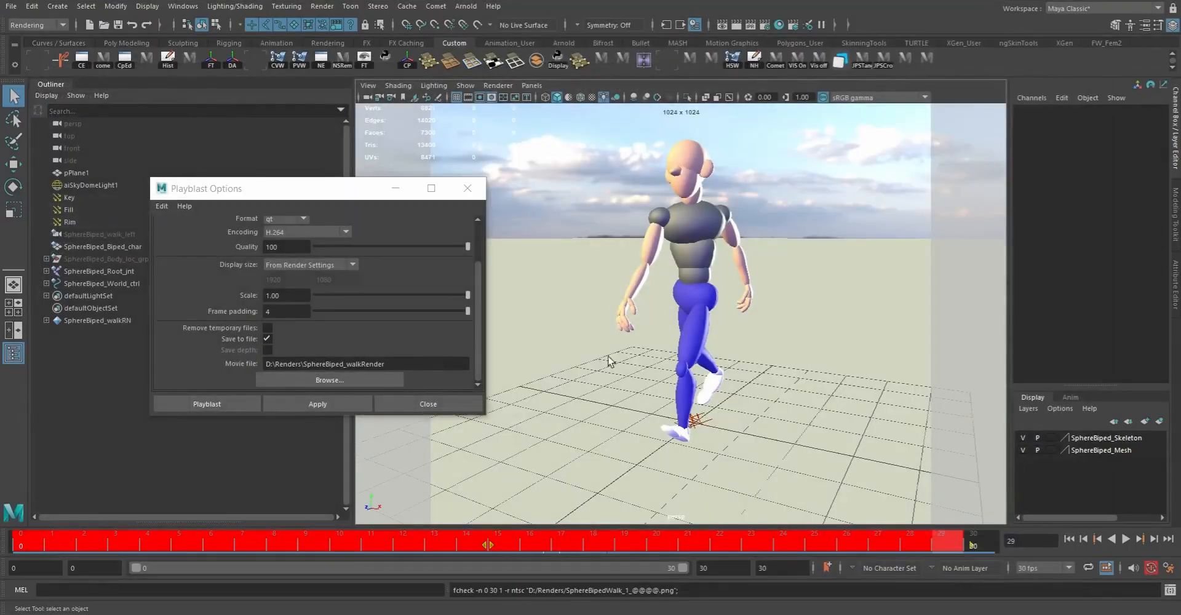
pyautogui.click(207, 403)
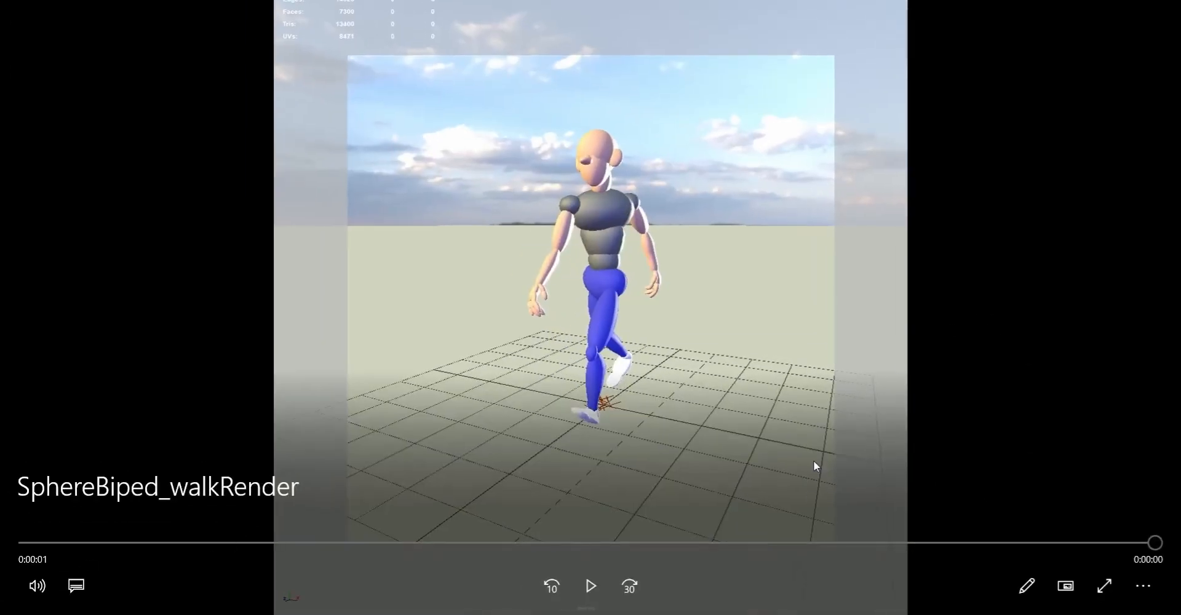
# Step: Replay the SphereBiped_walkRender movie in the video player to review the walk, and close the player
pyautogui.click(1144, 586)
pyautogui.click(1085, 498)
pyautogui.click(589, 589)
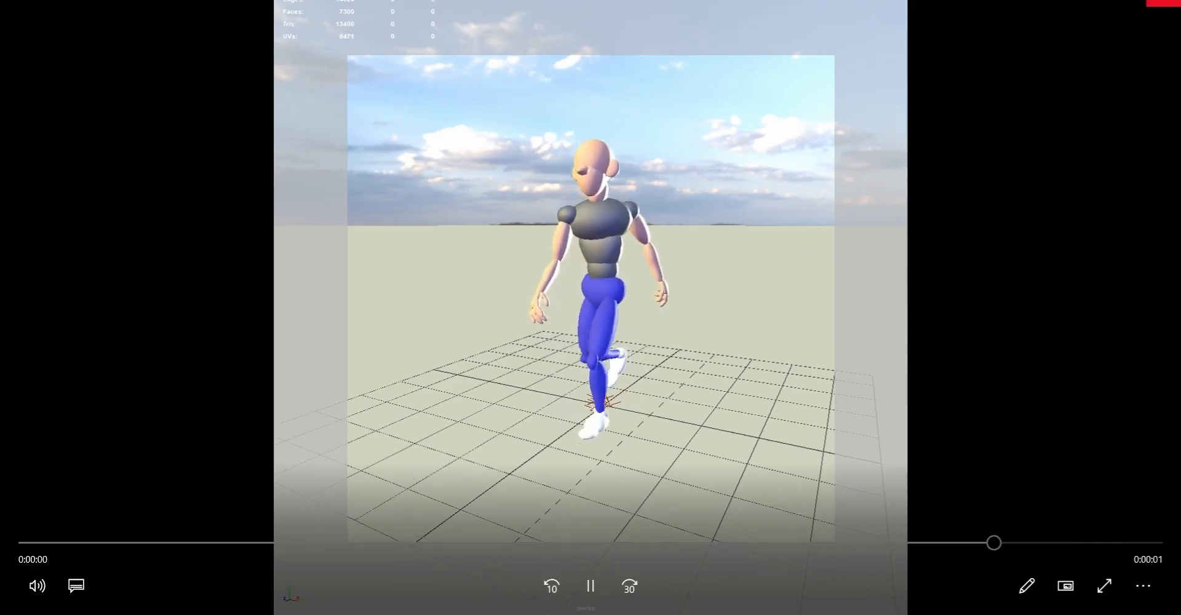
pyautogui.click(1164, 6)
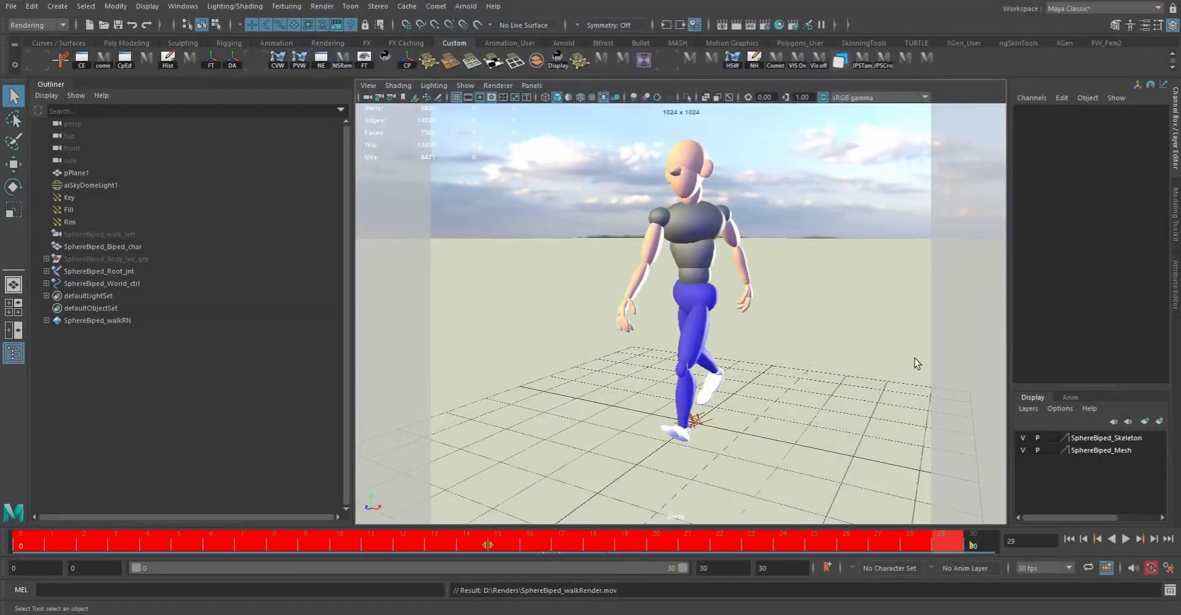
# Step: Go back to the first frame, set both the playback end and animation end to frame 29, and play the walk to check it
pyautogui.click(1125, 539)
pyautogui.click(1069, 540)
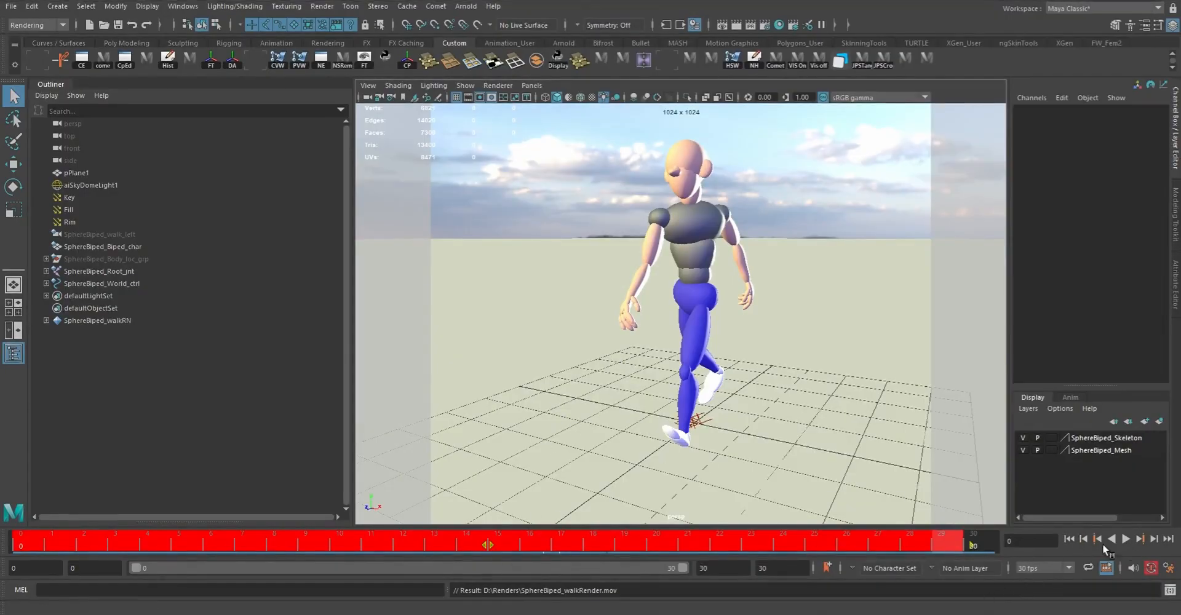
pyautogui.click(718, 569)
pyautogui.write('29')
pyautogui.press('Return')
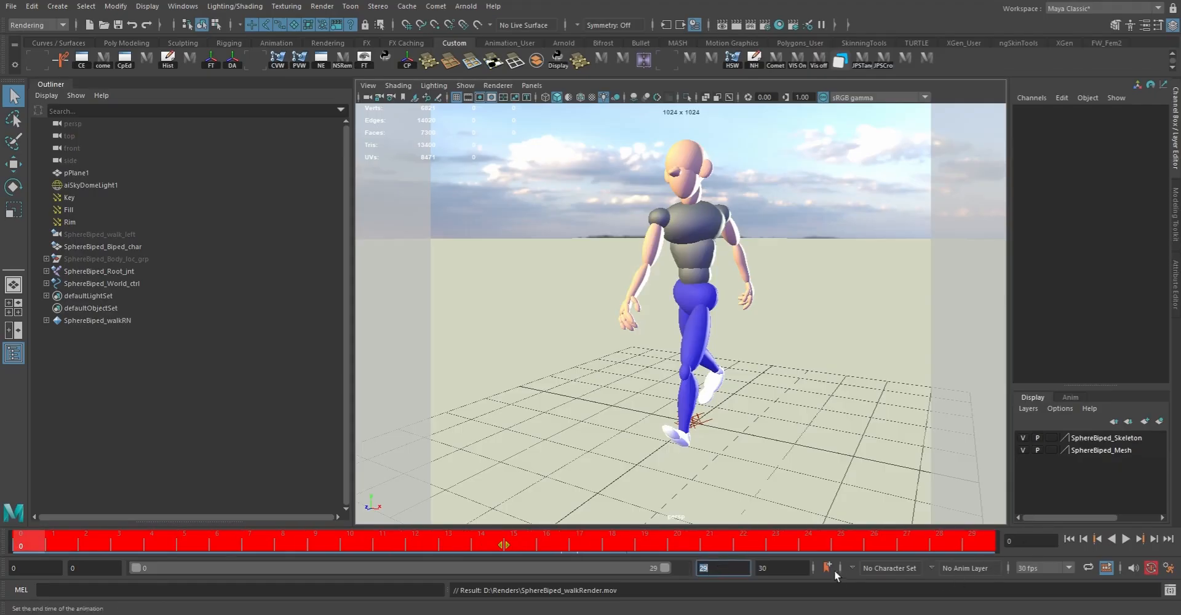
pyautogui.click(778, 568)
pyautogui.write('29')
pyautogui.press('Return')
pyautogui.click(1126, 539)
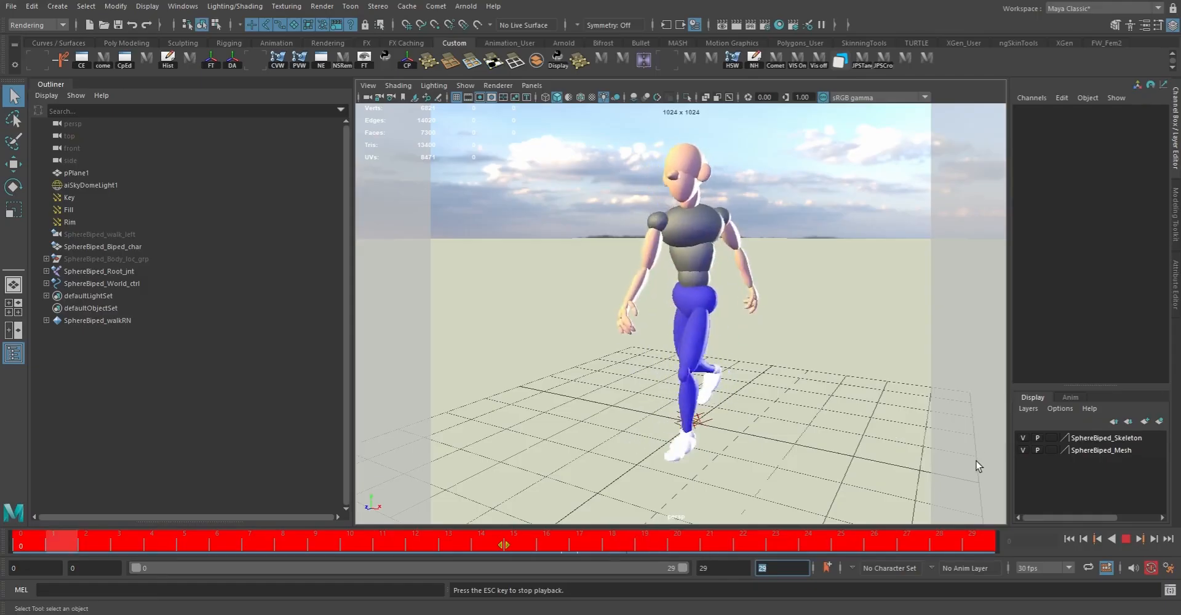
pyautogui.click(1125, 538)
# Step: Create the playblast again, overwriting the existing SphereBiped_walkRender.mov, and close the player that opens
pyautogui.rightClick(598, 542)
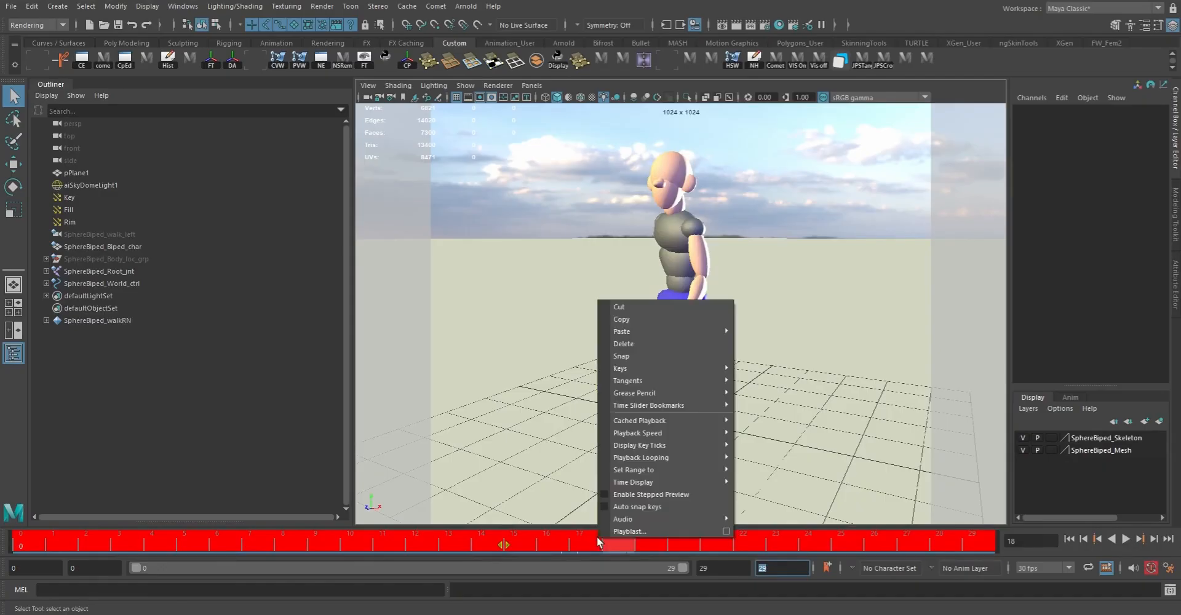
pyautogui.click(653, 527)
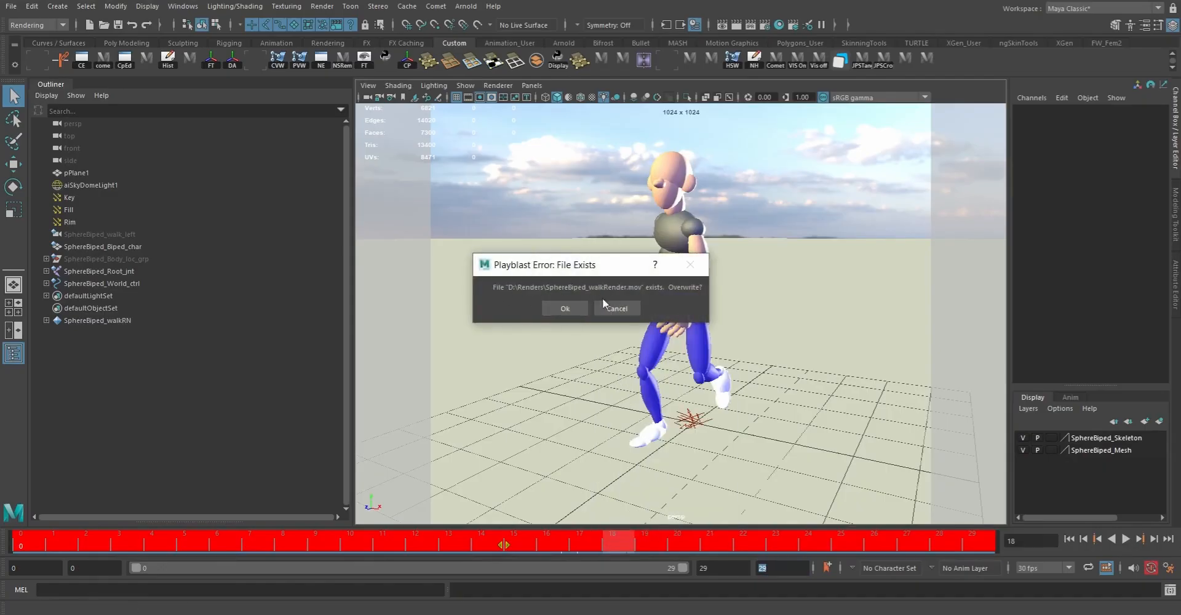
pyautogui.click(574, 306)
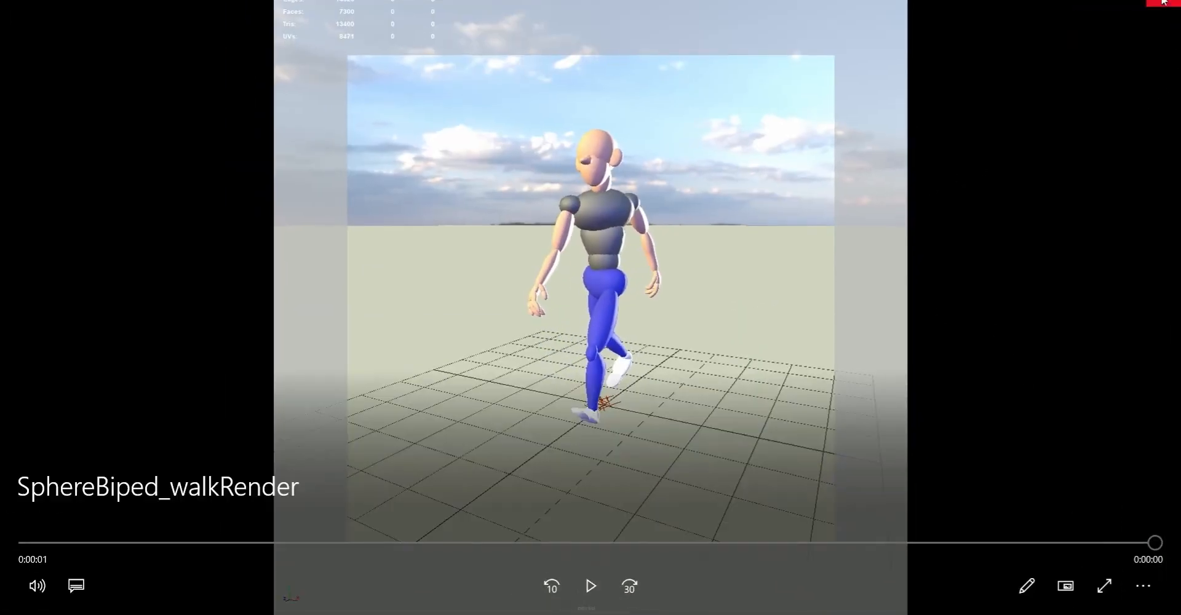
pyautogui.click(1164, 4)
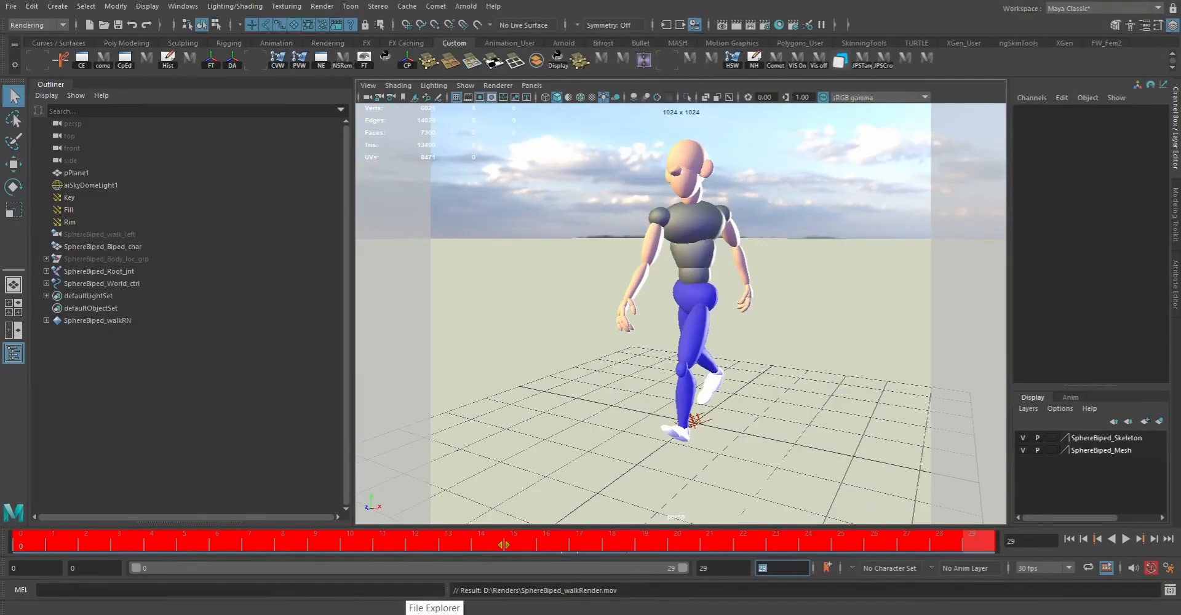
pyautogui.click(434, 613)
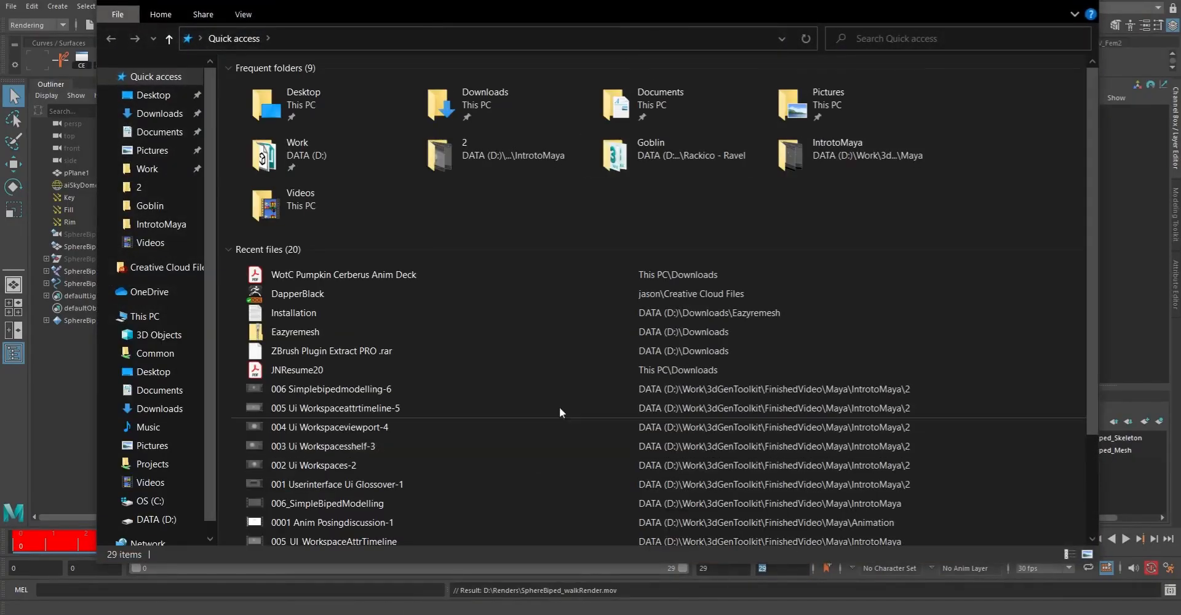
pyautogui.click(1016, 1)
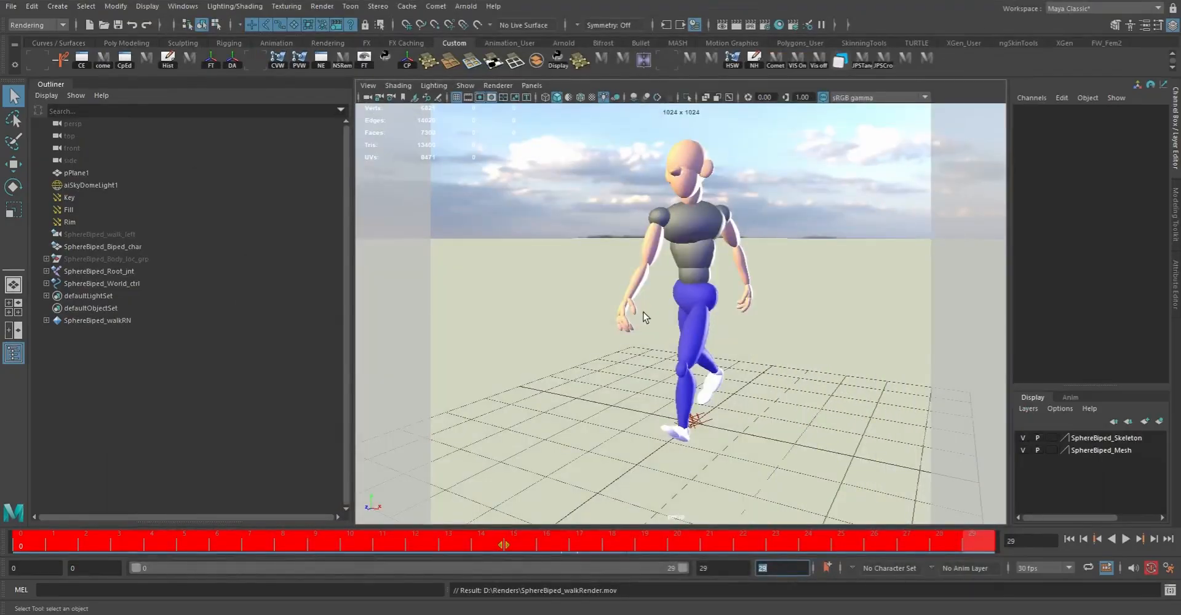
pyautogui.click(14, 614)
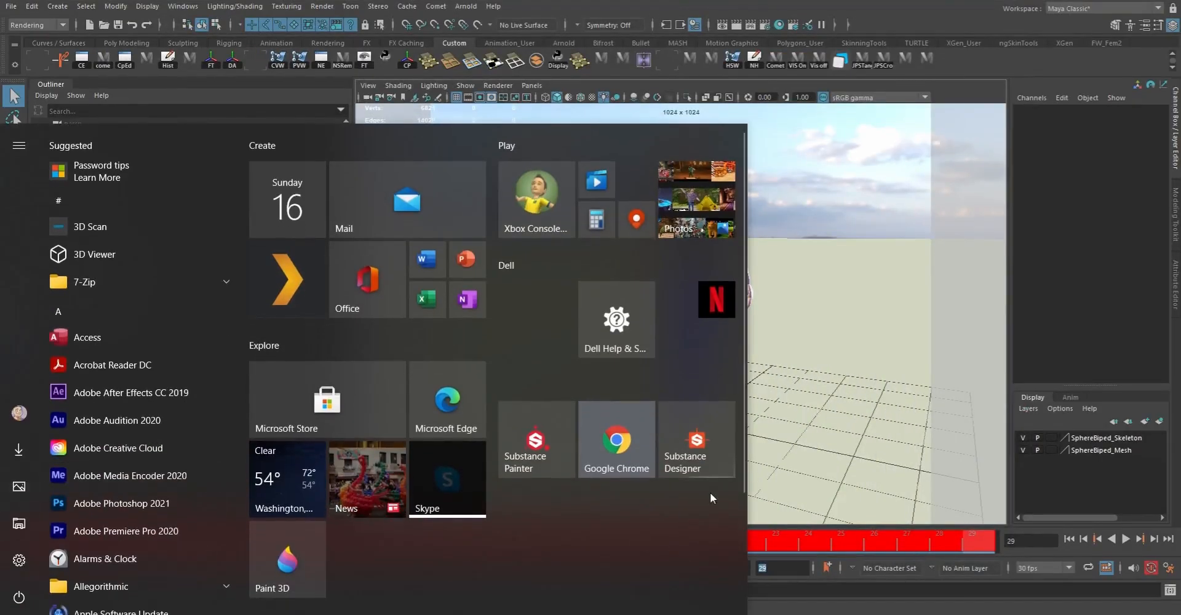
pyautogui.click(660, 1)
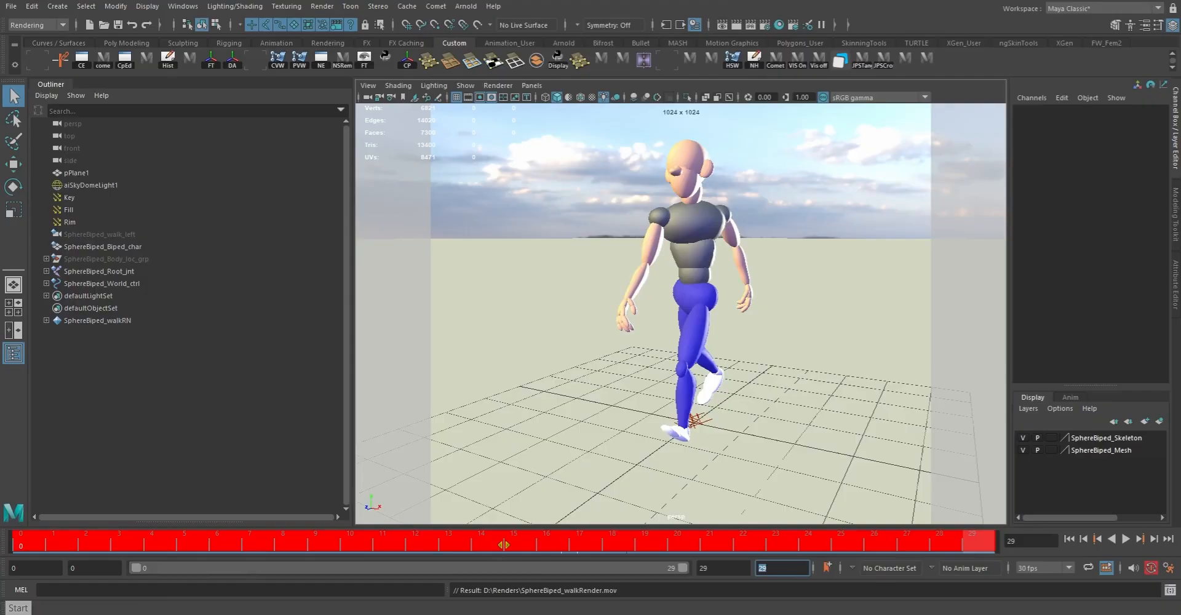
# Step: Switch to File Explorer and open the Renders folder on the DATA (D:) drive
pyautogui.moveTo(434, 612)
pyautogui.click(434, 566)
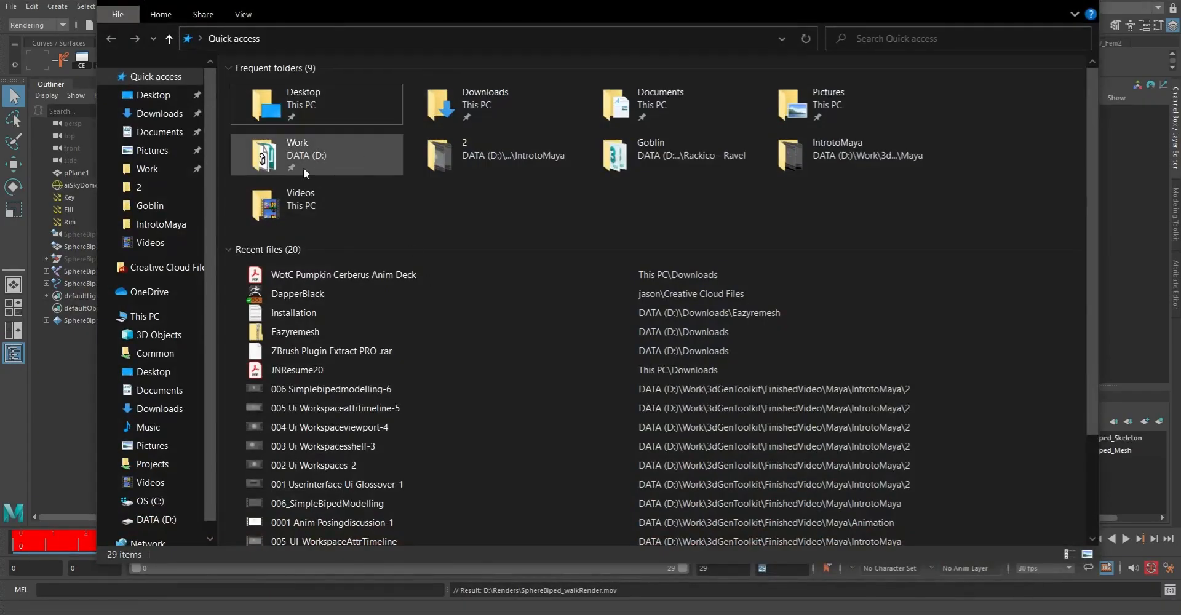
pyautogui.click(315, 100)
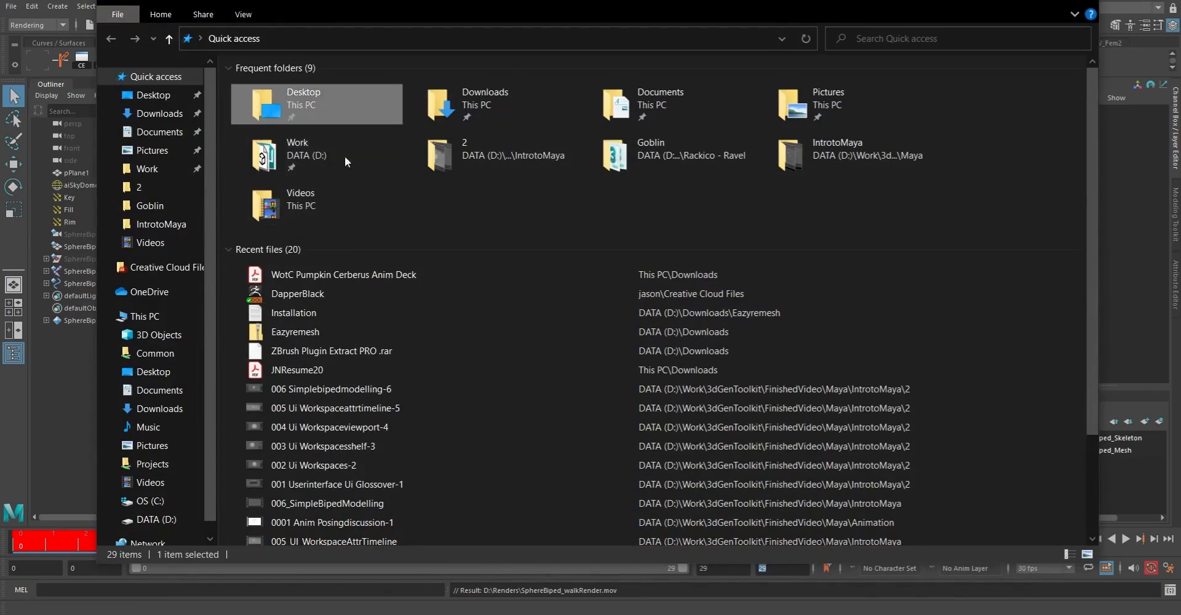
pyautogui.doubleClick(315, 101)
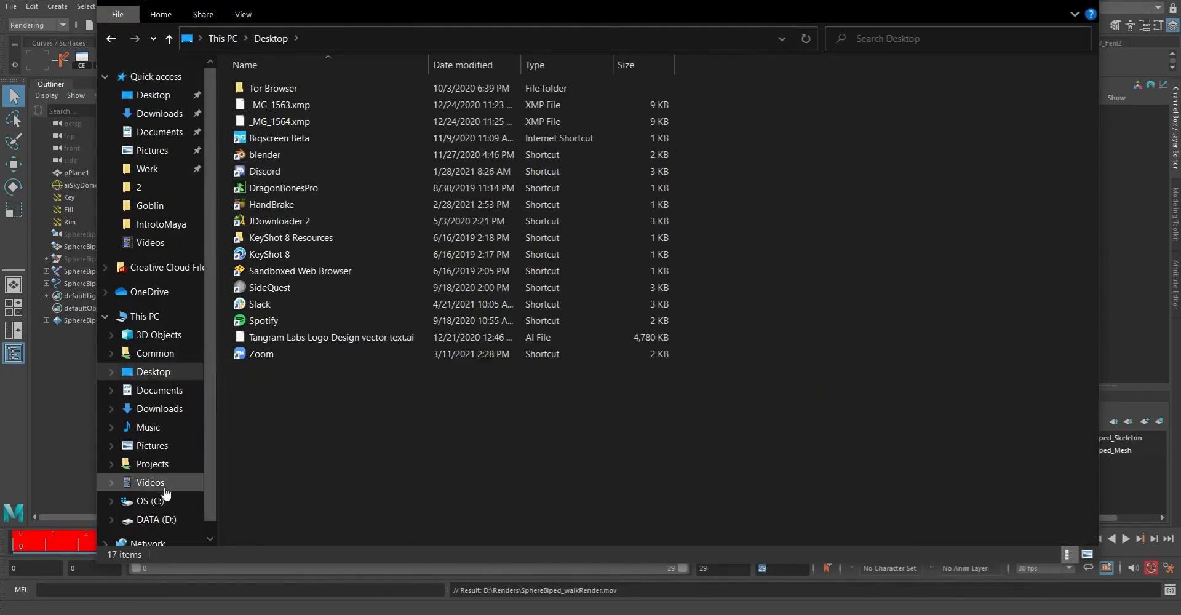
pyautogui.click(155, 520)
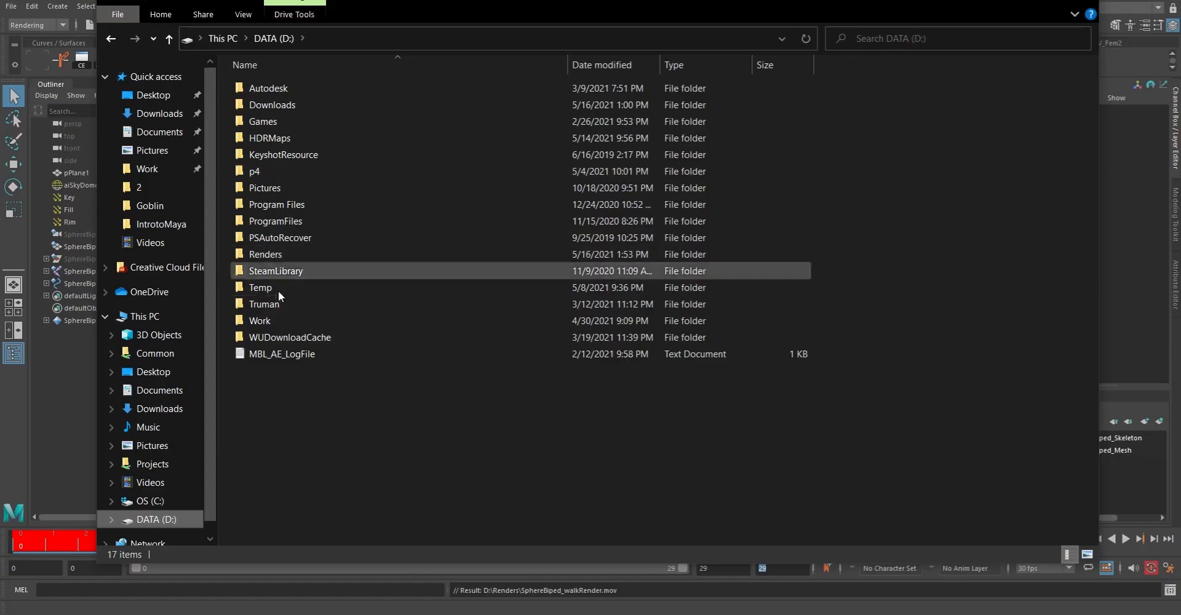
pyautogui.doubleClick(267, 254)
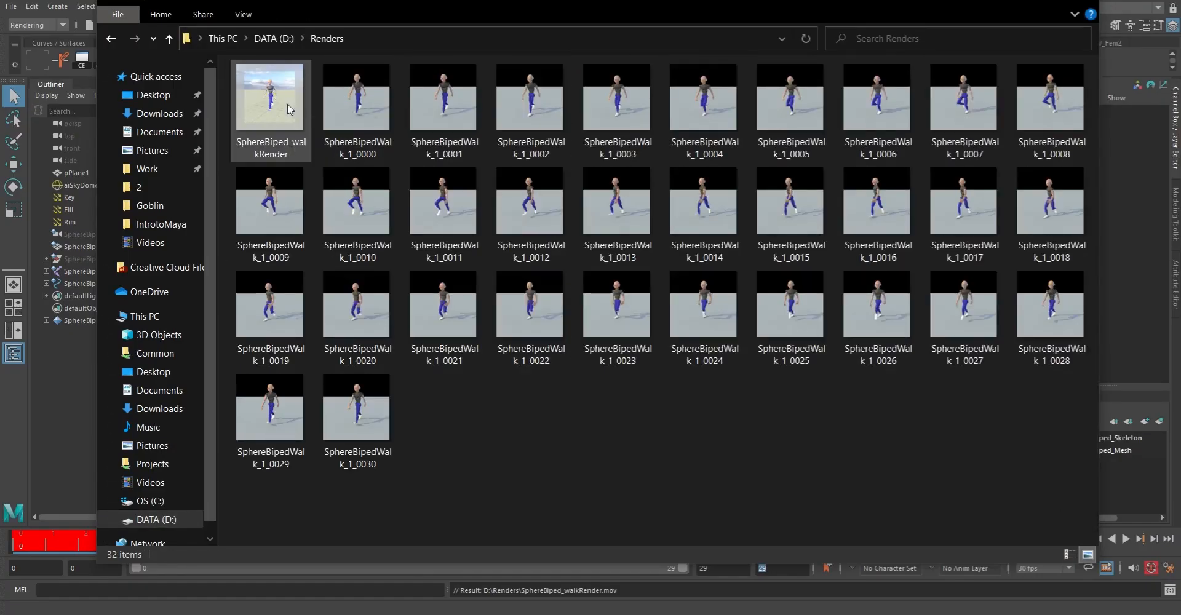
# Step: Open the SphereBiped_walkRender movie with QuickTime Player
pyautogui.click(289, 103)
pyautogui.rightClick(273, 91)
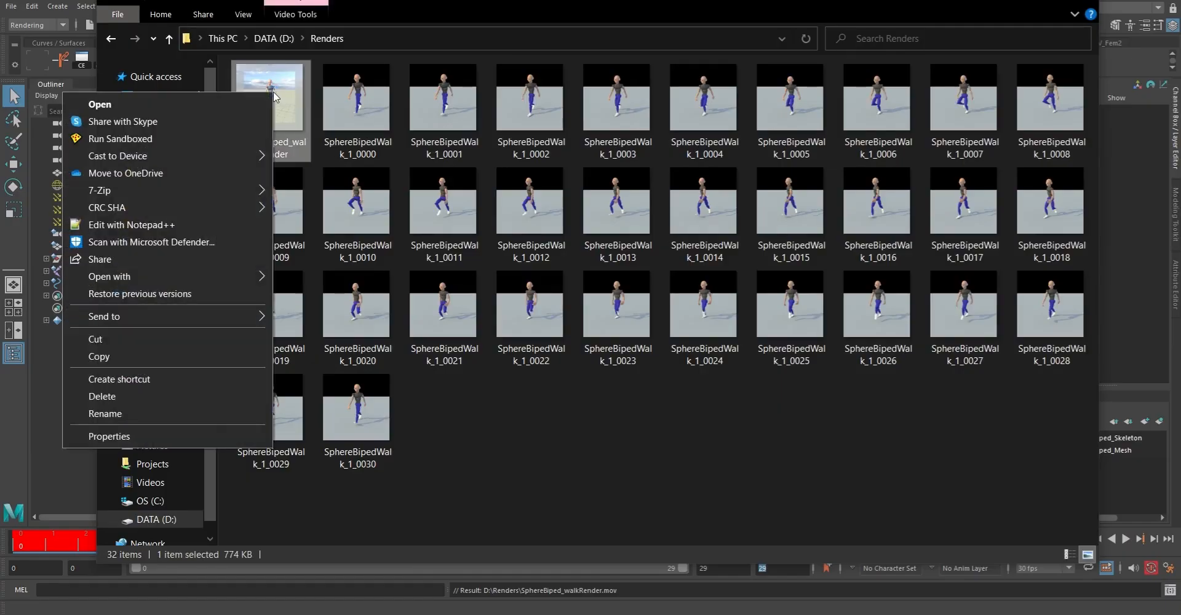
pyautogui.moveTo(190, 273)
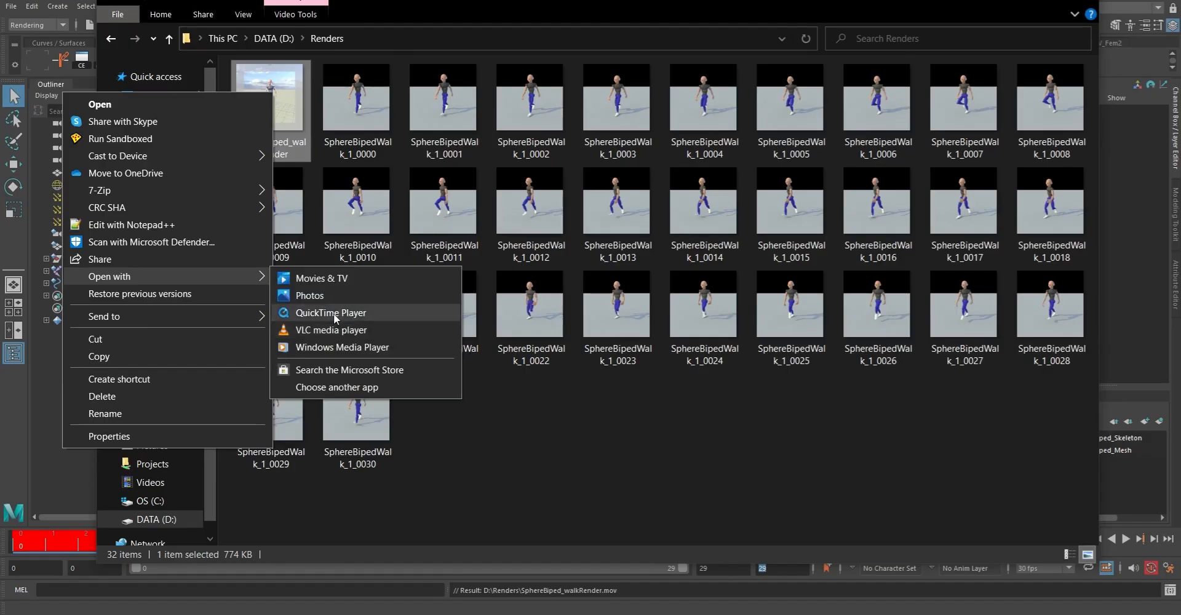
pyautogui.click(334, 312)
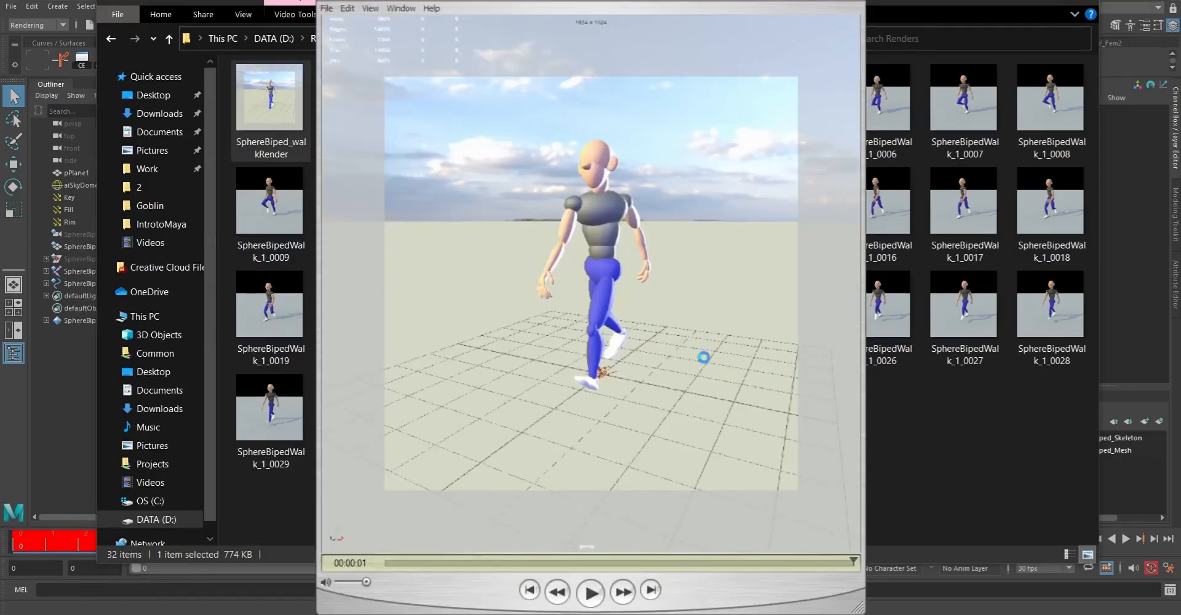
# Step: Turn on Loop for the movie in QuickTime Player, play the walk cycle, and pause it
pyautogui.click(591, 594)
pyautogui.click(369, 8)
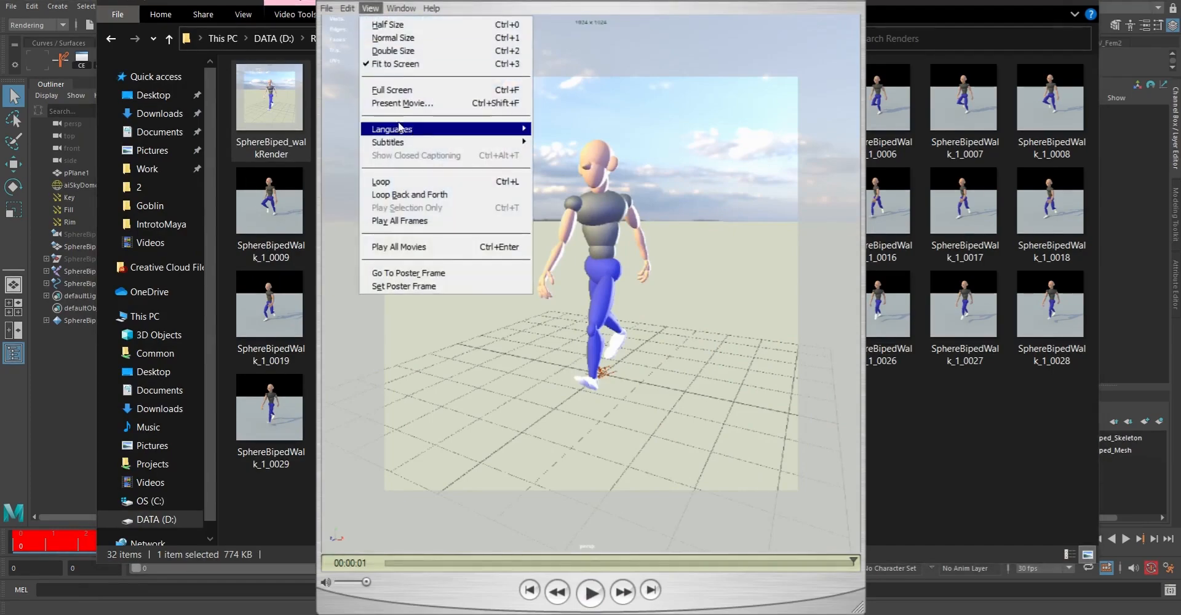
pyautogui.click(392, 183)
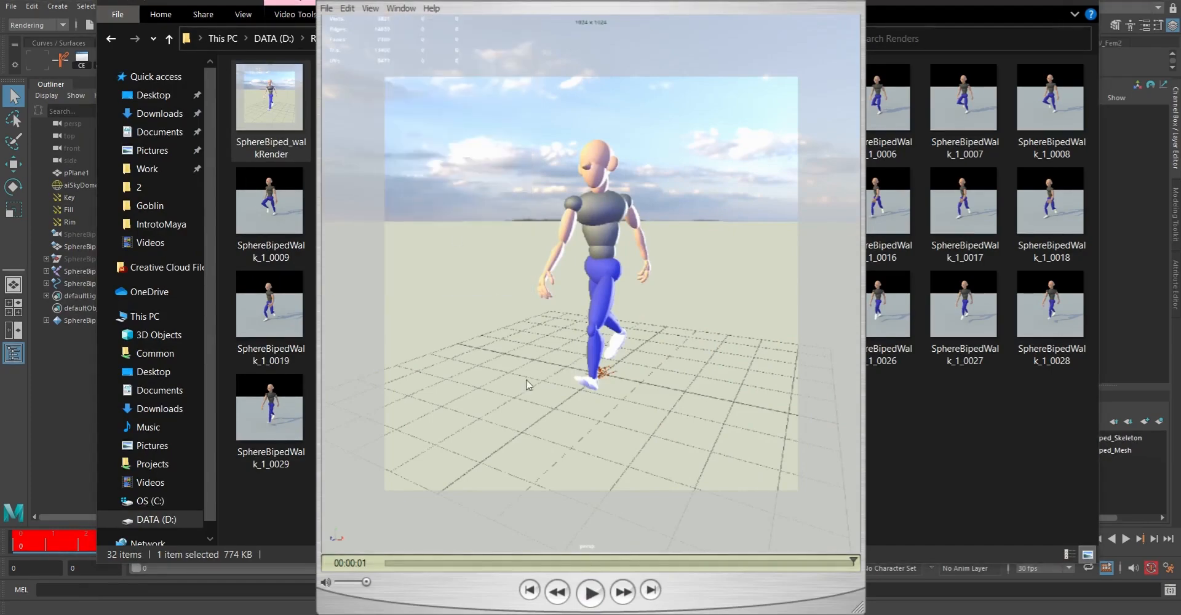
pyautogui.click(591, 592)
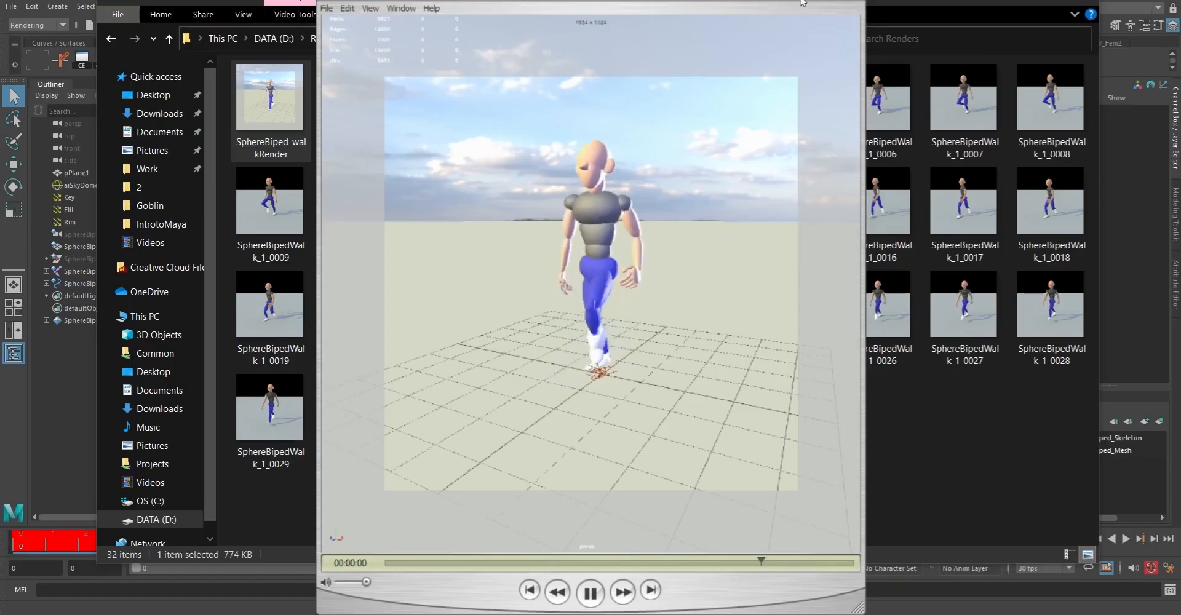
pyautogui.click(591, 593)
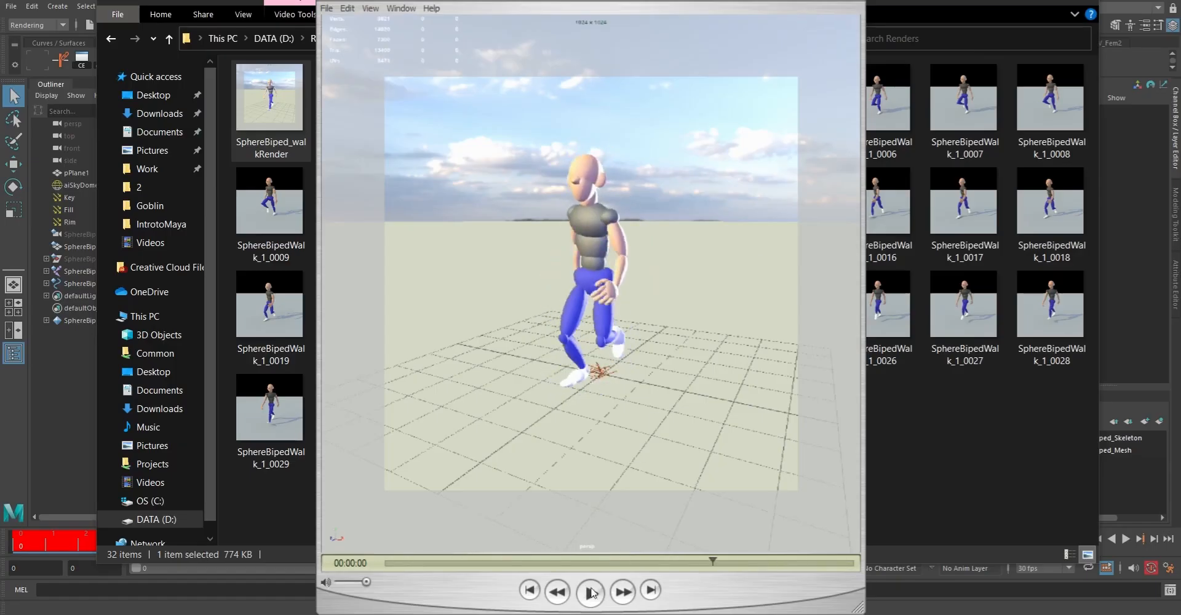
# Step: Close the movie player and the file browser, return to Maya, and save the current scene
pyautogui.click(860, 2)
pyautogui.click(1085, 4)
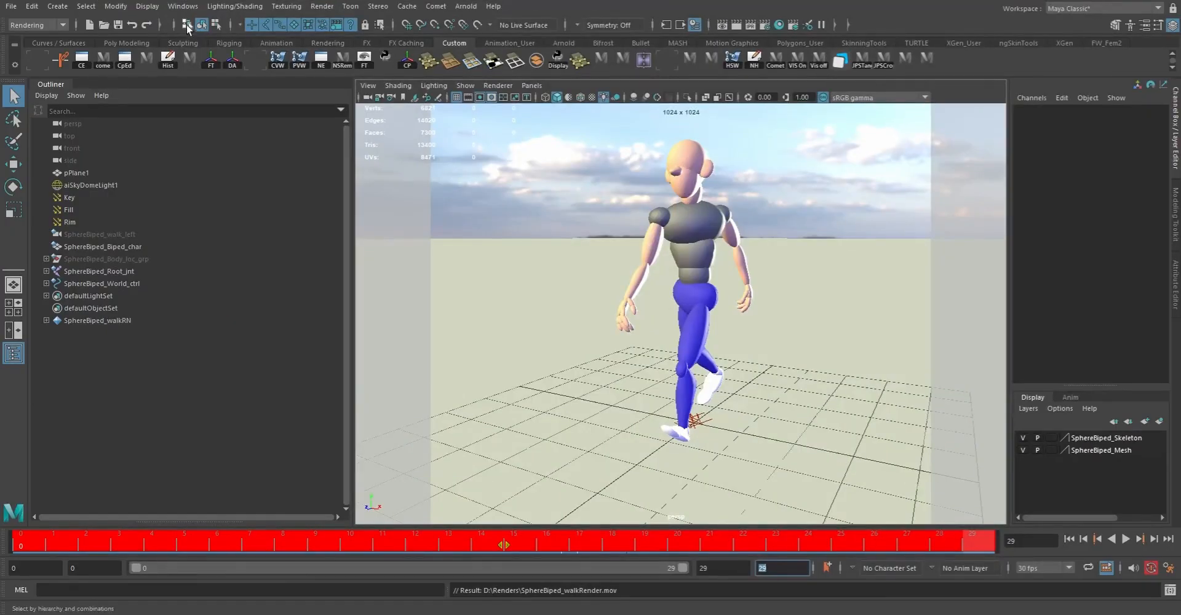
pyautogui.click(11, 6)
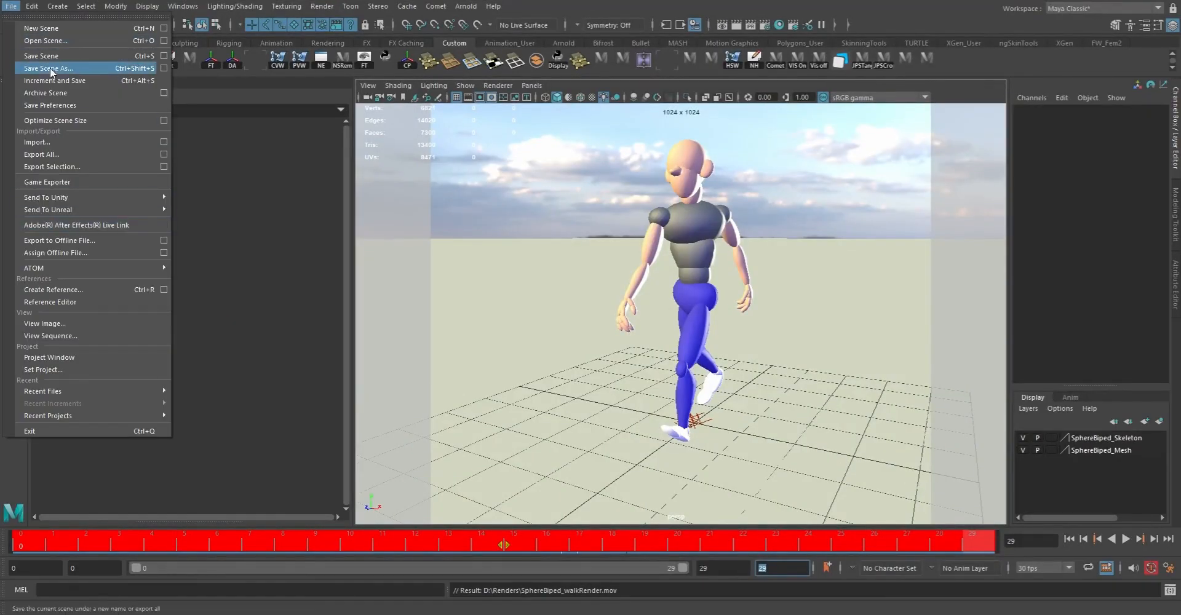
pyautogui.click(40, 55)
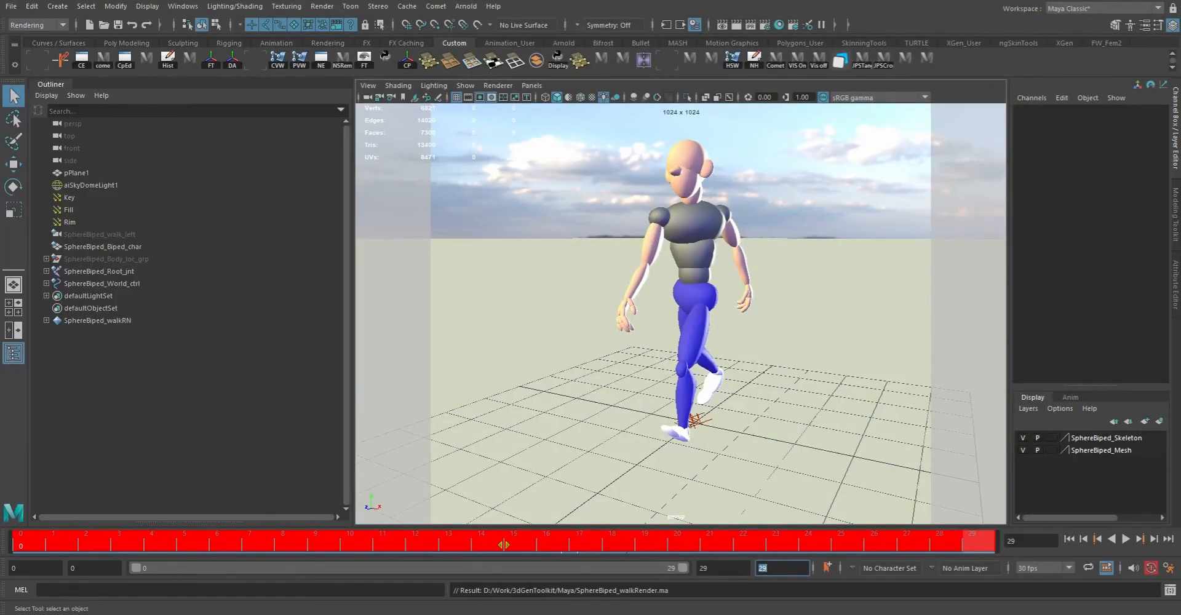